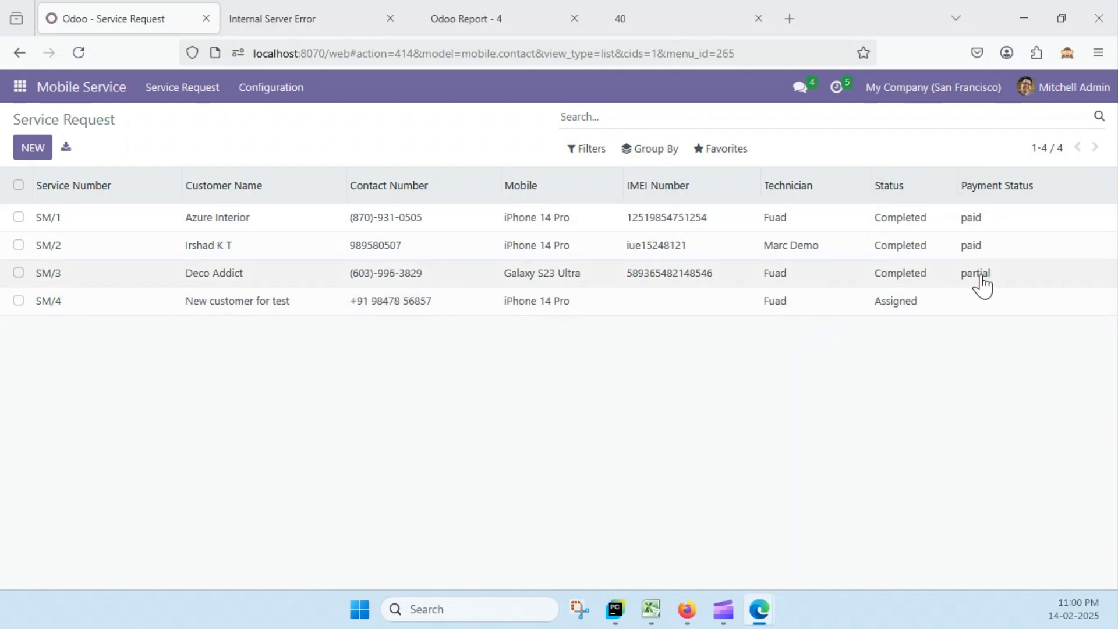
Review service request SM/1's completed status and invoice link, and return to the service request list.
{"action": "left_click", "coordinate": [350, 227]}
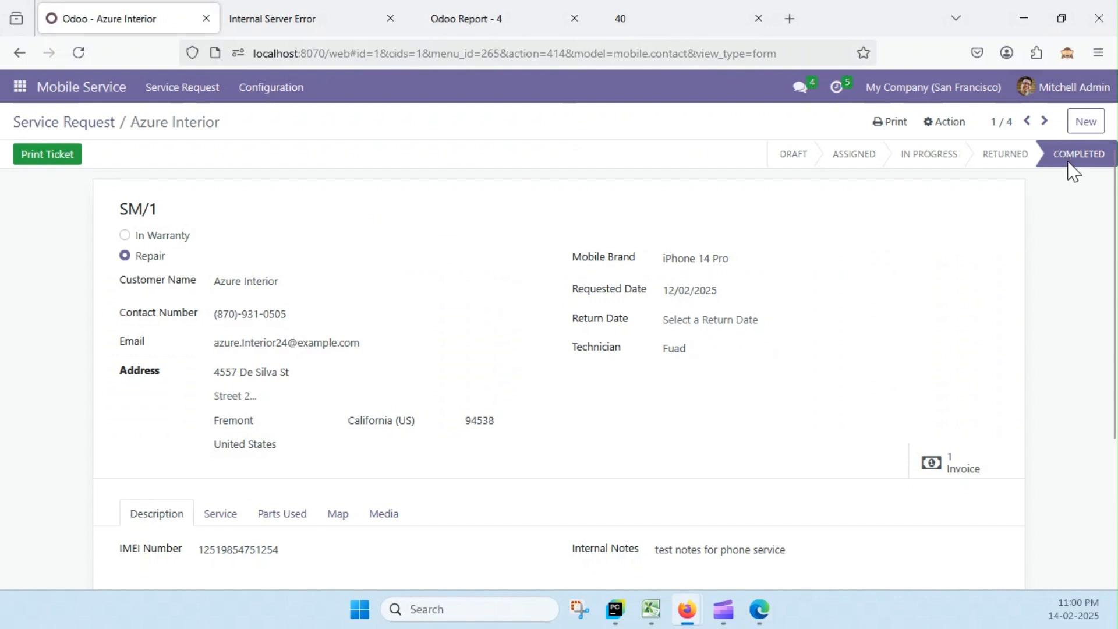
{"action": "scroll", "coordinate": [402, 316], "scroll_direction": "down", "scroll_amount": 3}
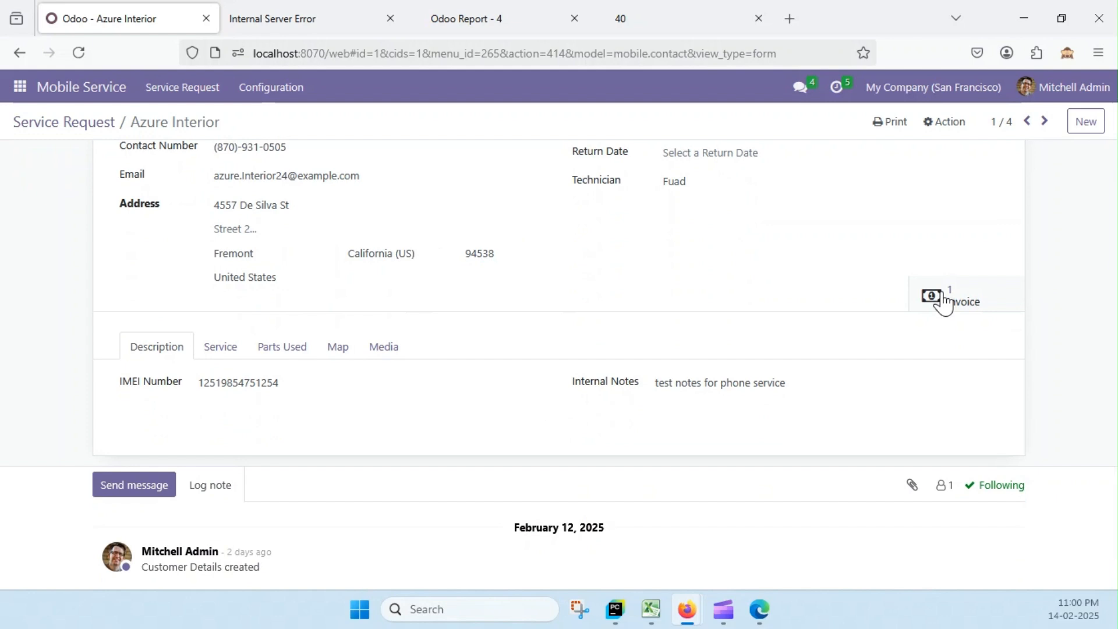
{"action": "scroll", "coordinate": [943, 302], "scroll_direction": "up", "scroll_amount": 3}
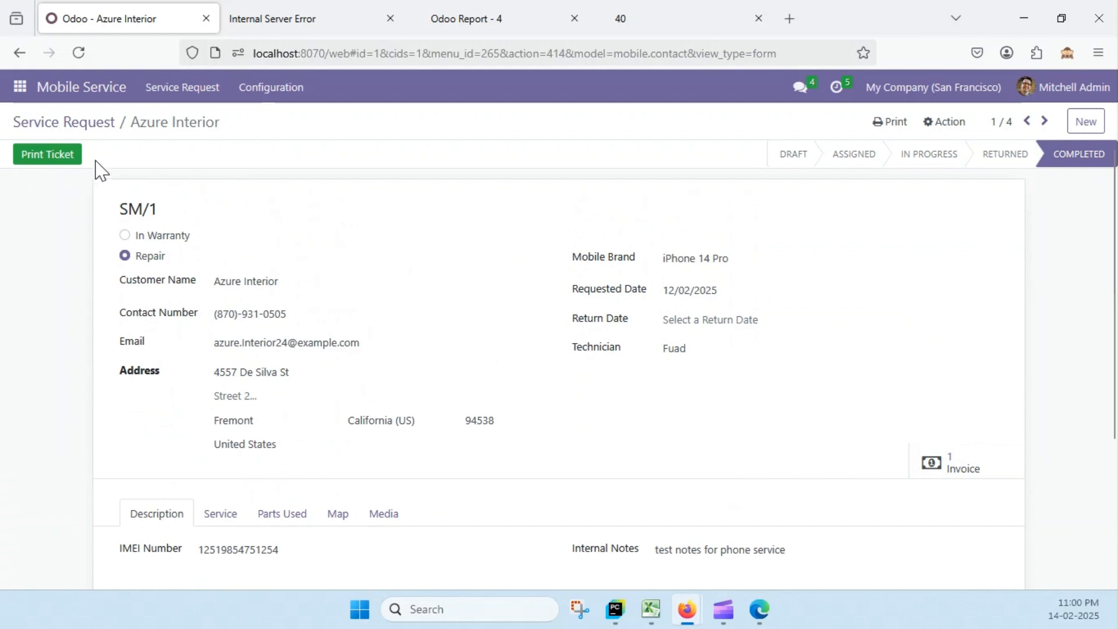
{"action": "left_click", "coordinate": [69, 122]}
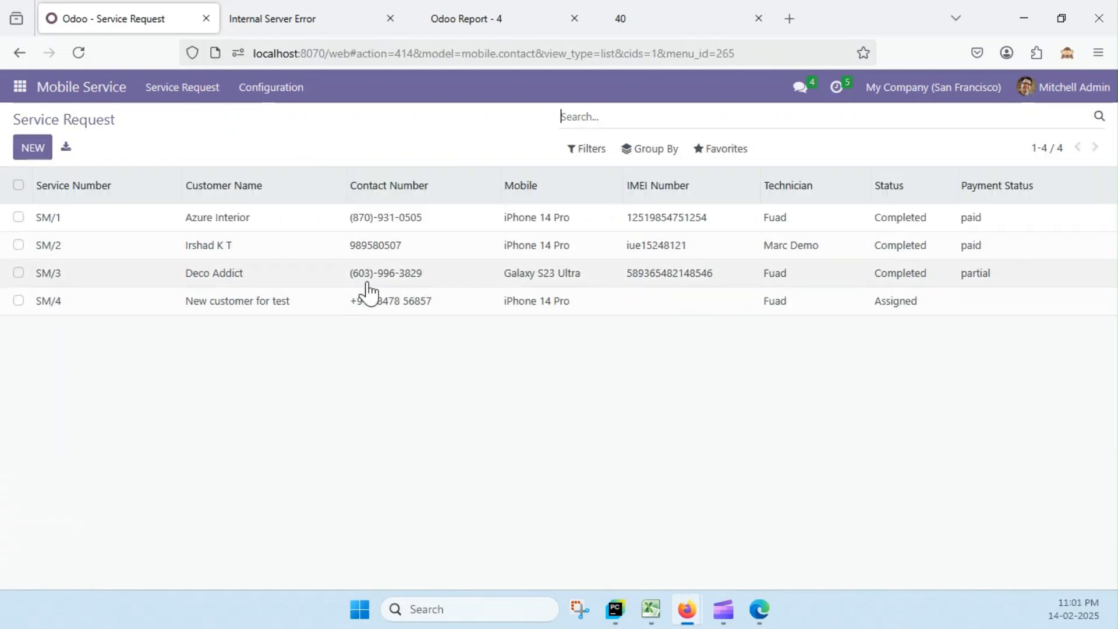
Move service request SM/4 to In Progress and then mark it as Completed.
{"action": "left_click", "coordinate": [357, 302]}
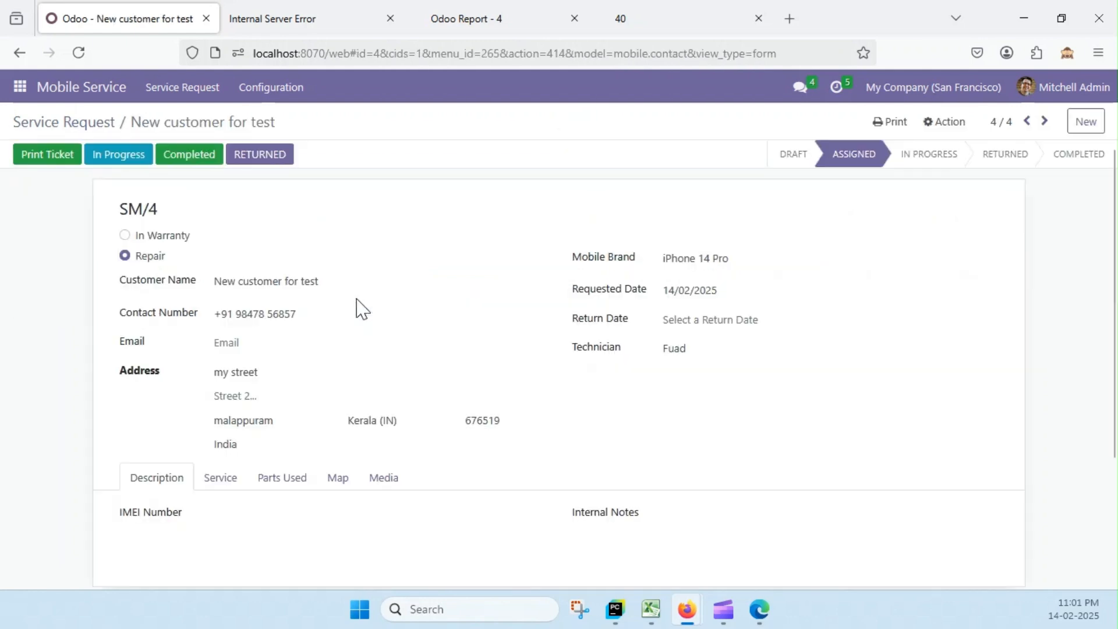
{"action": "left_click", "coordinate": [126, 163]}
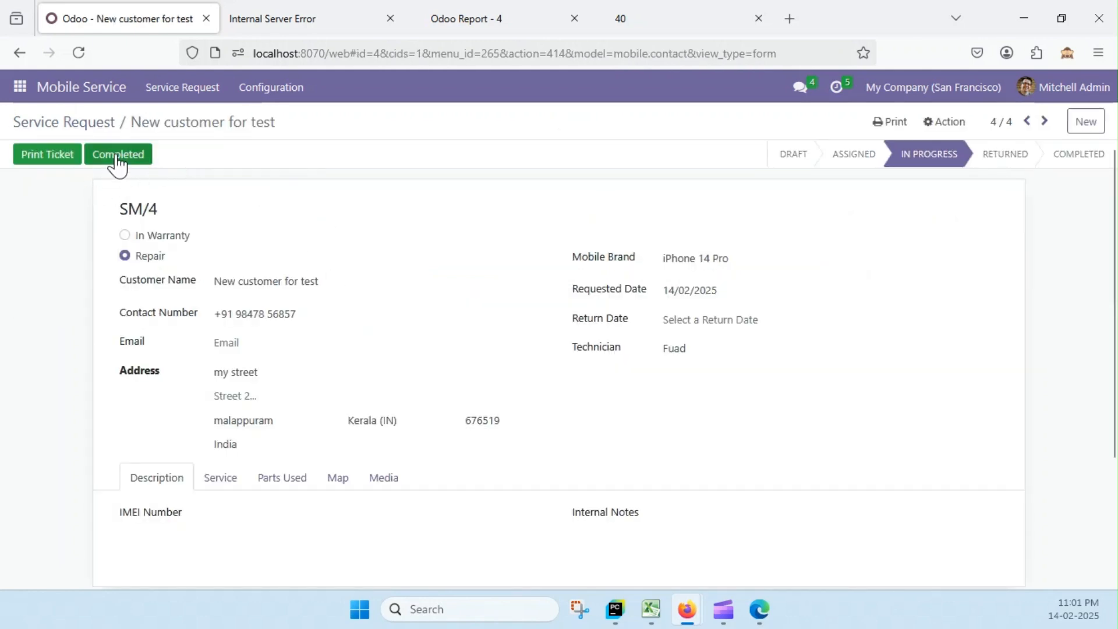
{"action": "left_click", "coordinate": [116, 155]}
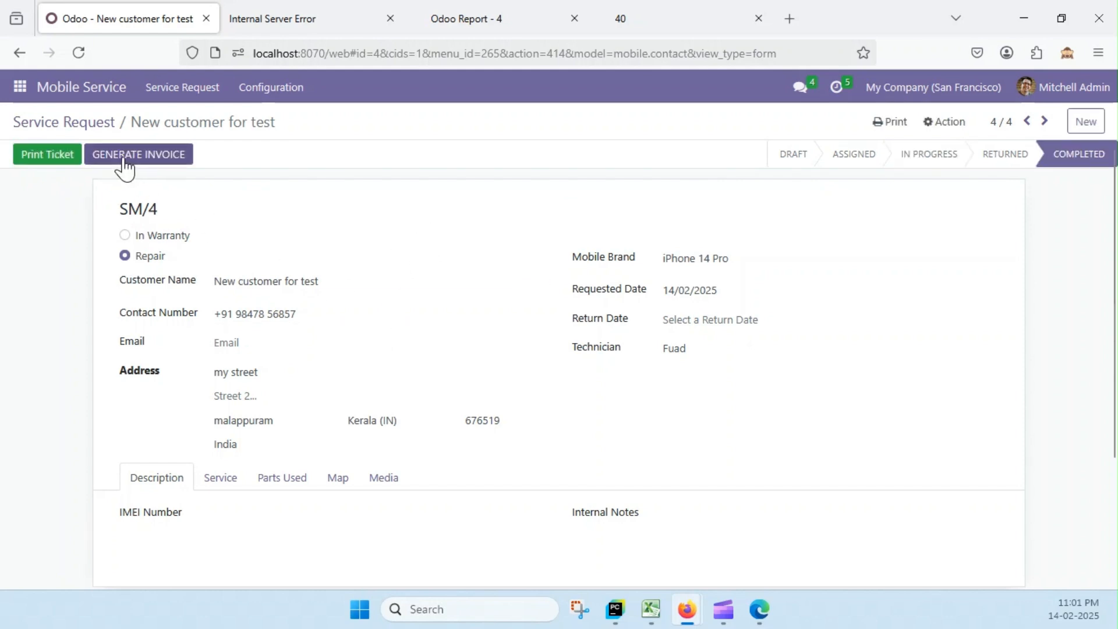
Examine service request SM/3 and its linked invoice, including payment state and invoice lines, and return to the request list.
{"action": "left_click", "coordinate": [1027, 121]}
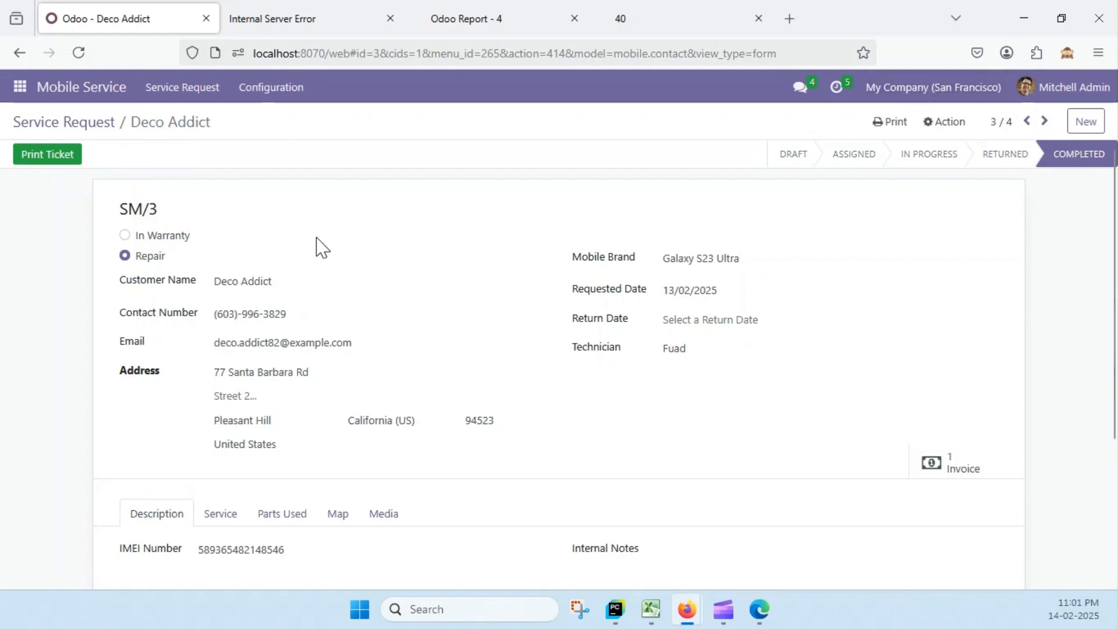
{"action": "scroll", "coordinate": [319, 247], "scroll_direction": "down", "scroll_amount": 3}
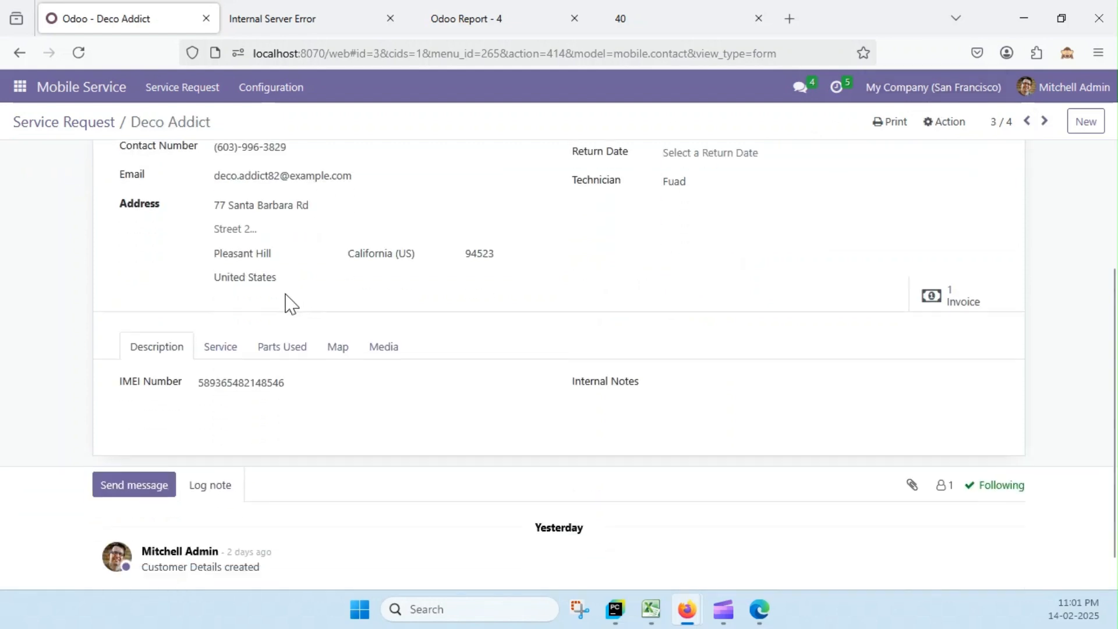
{"action": "scroll", "coordinate": [466, 232], "scroll_direction": "up", "scroll_amount": 3}
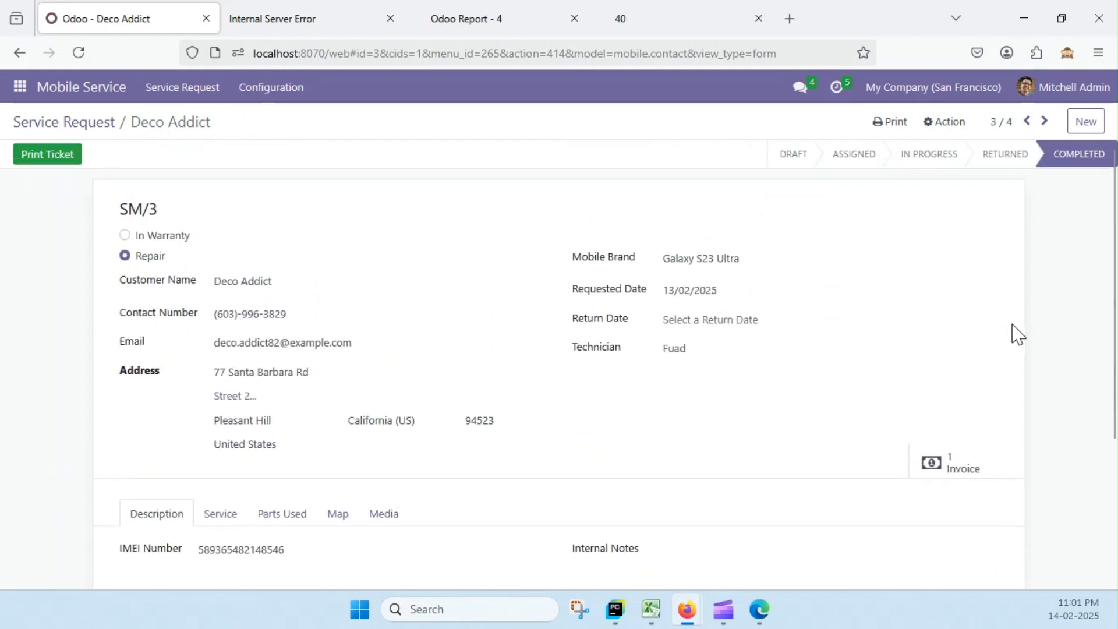
{"action": "left_click", "coordinate": [942, 467]}
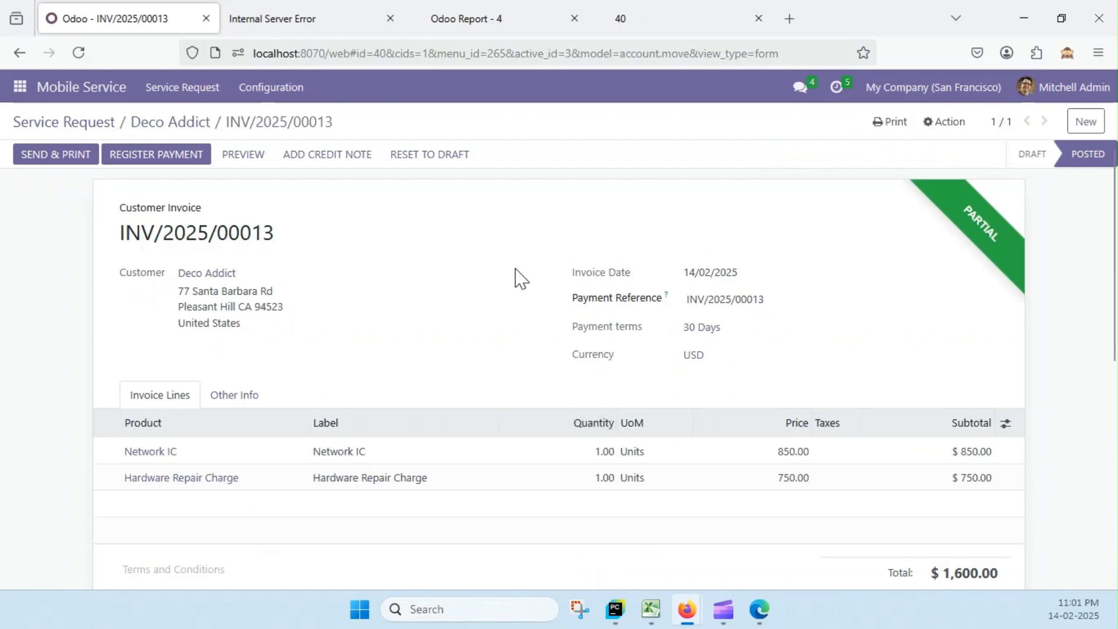
{"action": "scroll", "coordinate": [385, 317], "scroll_direction": "down", "scroll_amount": 3}
{"action": "scroll", "coordinate": [407, 402], "scroll_direction": "down", "scroll_amount": 2}
{"action": "scroll", "coordinate": [495, 361], "scroll_direction": "up", "scroll_amount": 5}
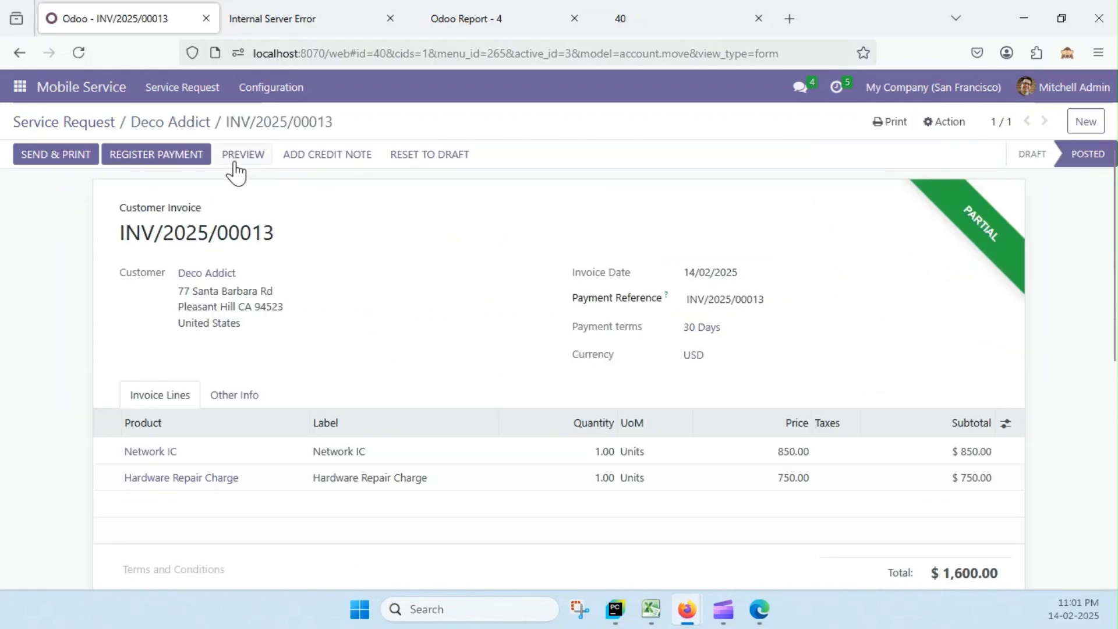
{"action": "left_click_drag", "start_coordinate": [278, 241], "coordinate": [106, 262]}
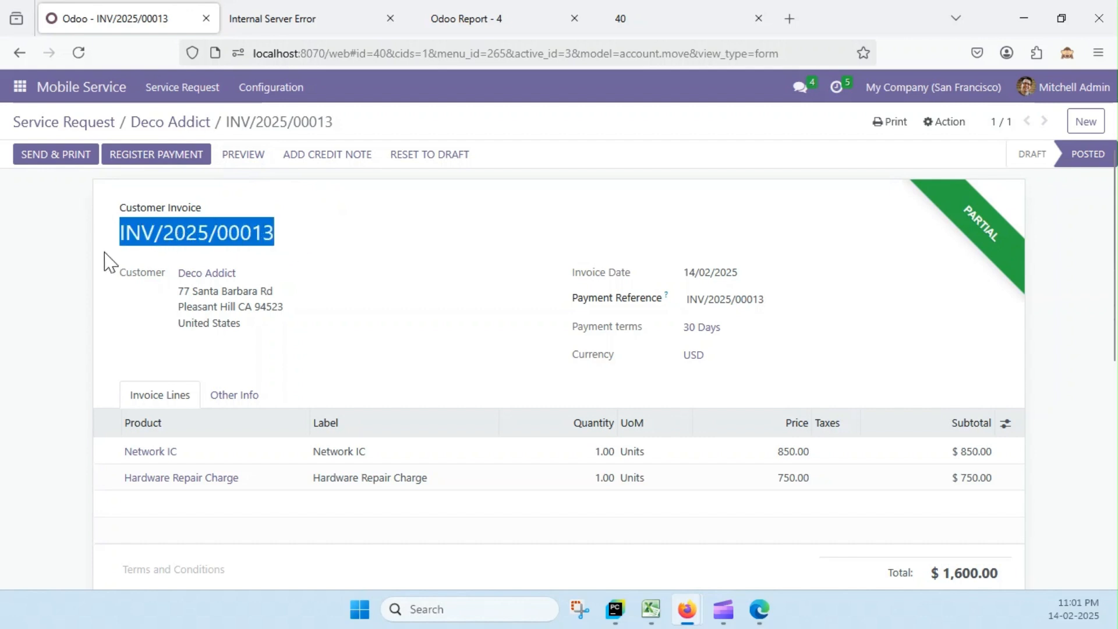
{"action": "left_click", "coordinate": [93, 122]}
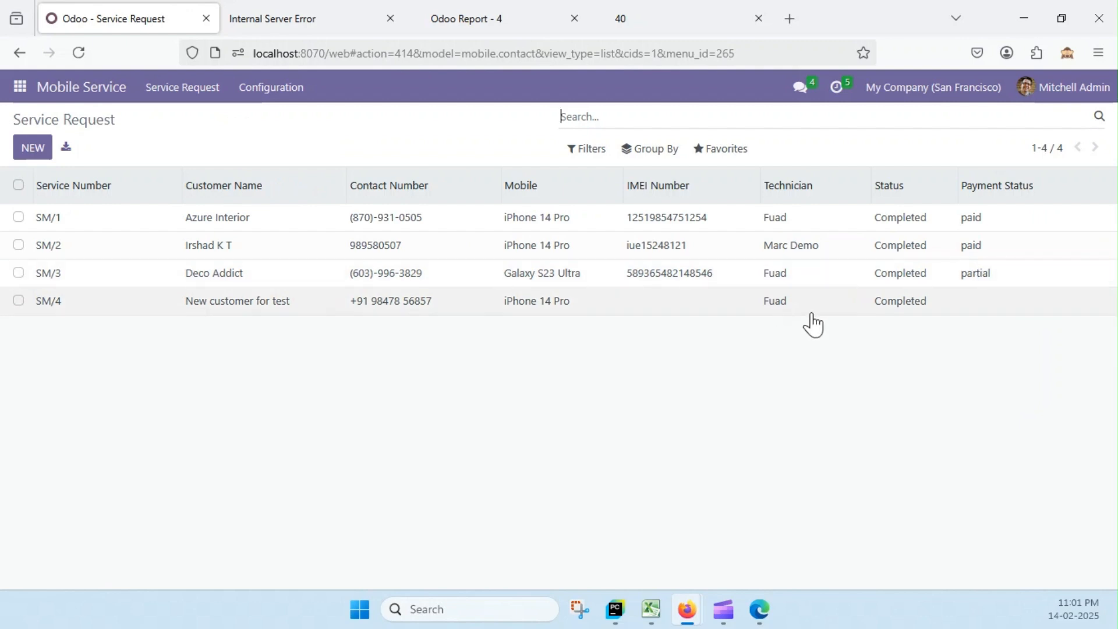
Compare SM/3's payment status in the request list with the status on its invoice, and return to the list.
{"action": "left_click", "coordinate": [984, 284]}
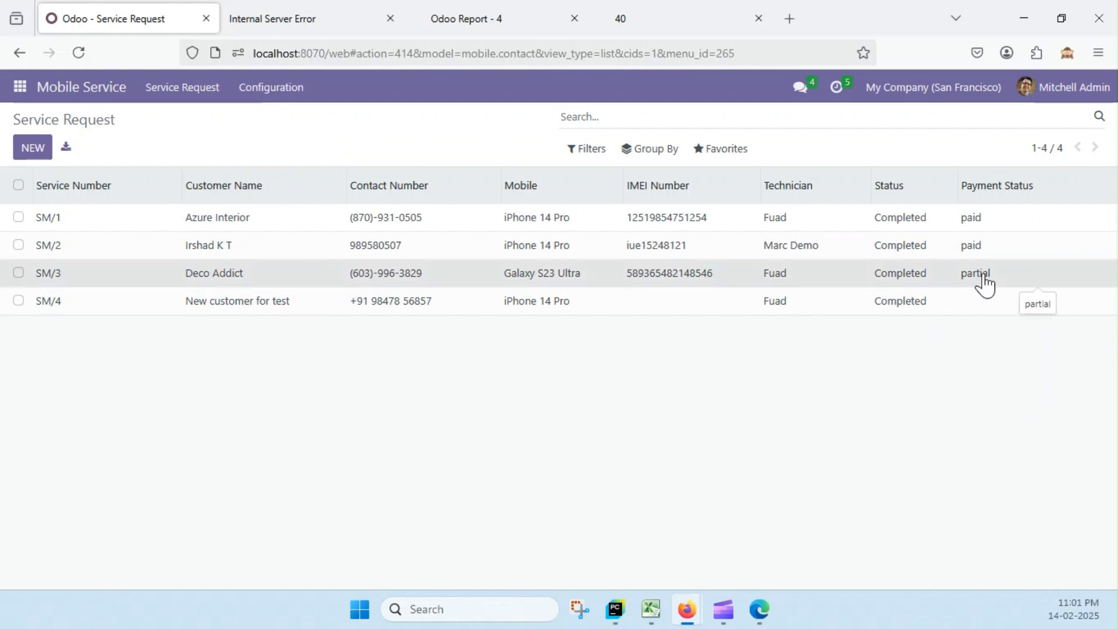
{"action": "left_click", "coordinate": [964, 487]}
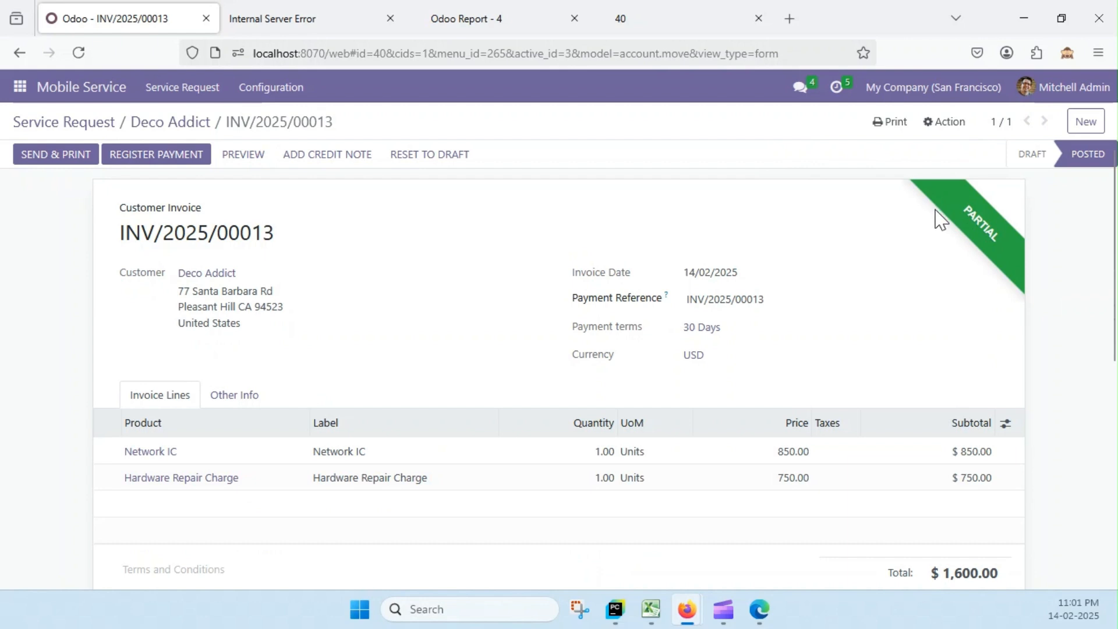
{"action": "left_click", "coordinate": [16, 121]}
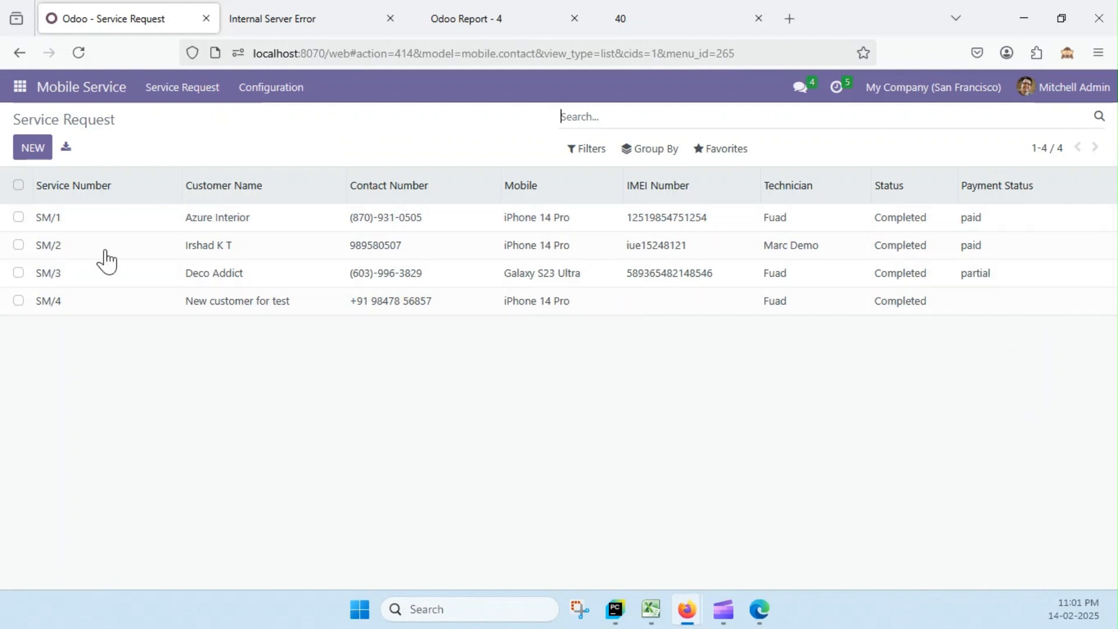
Create a new service request of type Repair and select the second individual contact of Azure Interior as customer.
{"action": "left_click", "coordinate": [33, 150]}
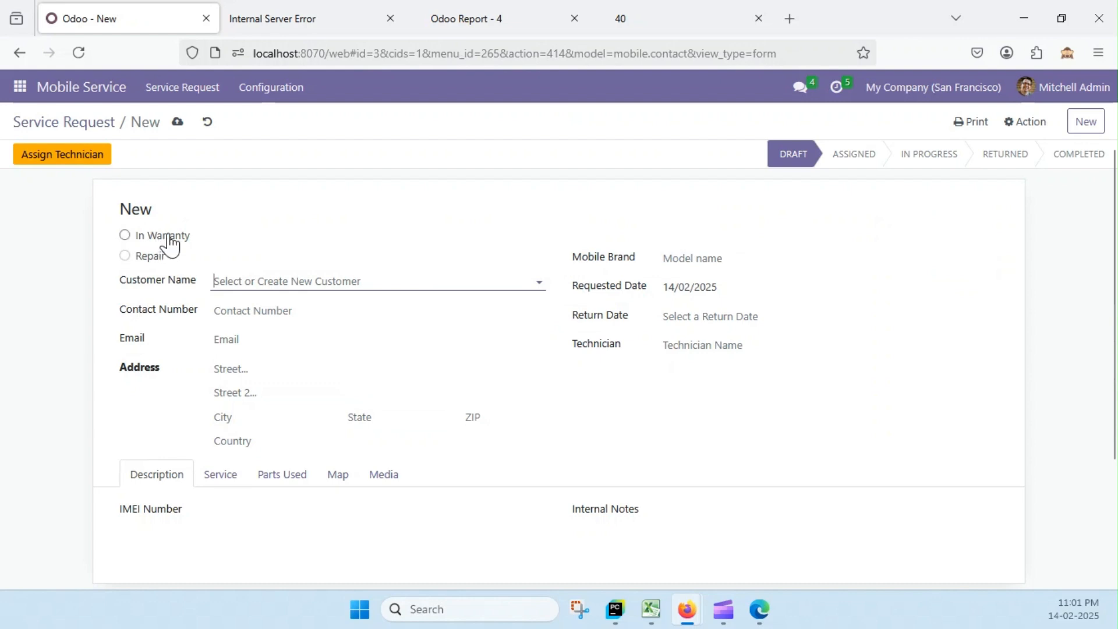
{"action": "left_click", "coordinate": [166, 237]}
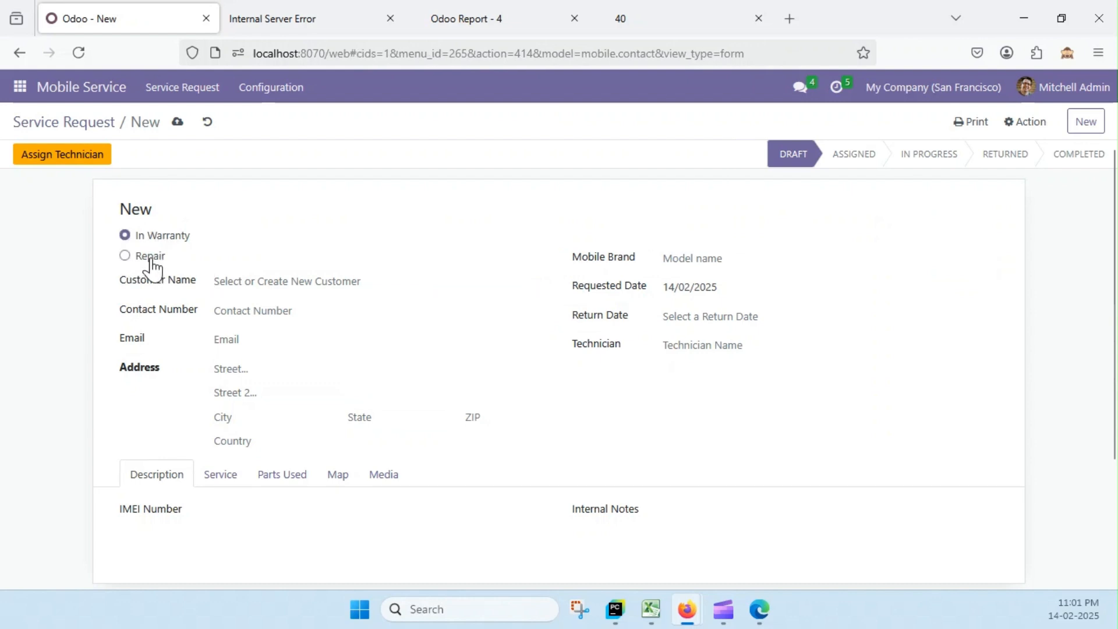
{"action": "left_click", "coordinate": [308, 283]}
{"action": "left_click", "coordinate": [291, 353]}
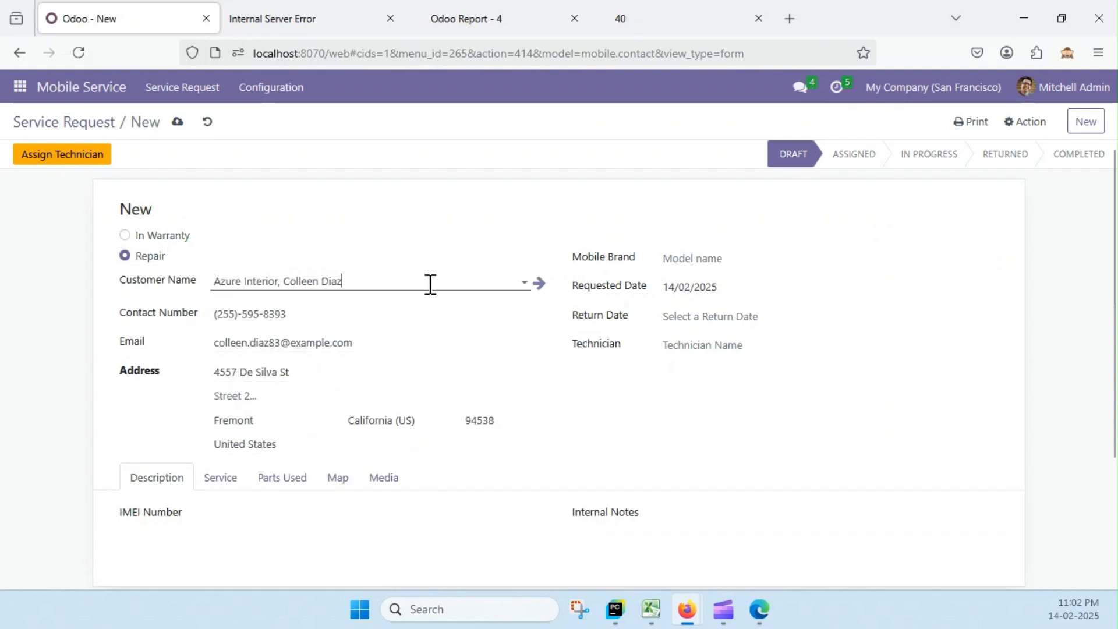
Try to open the selected customer's record from the unsaved request and check the other customer choices.
{"action": "left_click", "coordinate": [539, 282]}
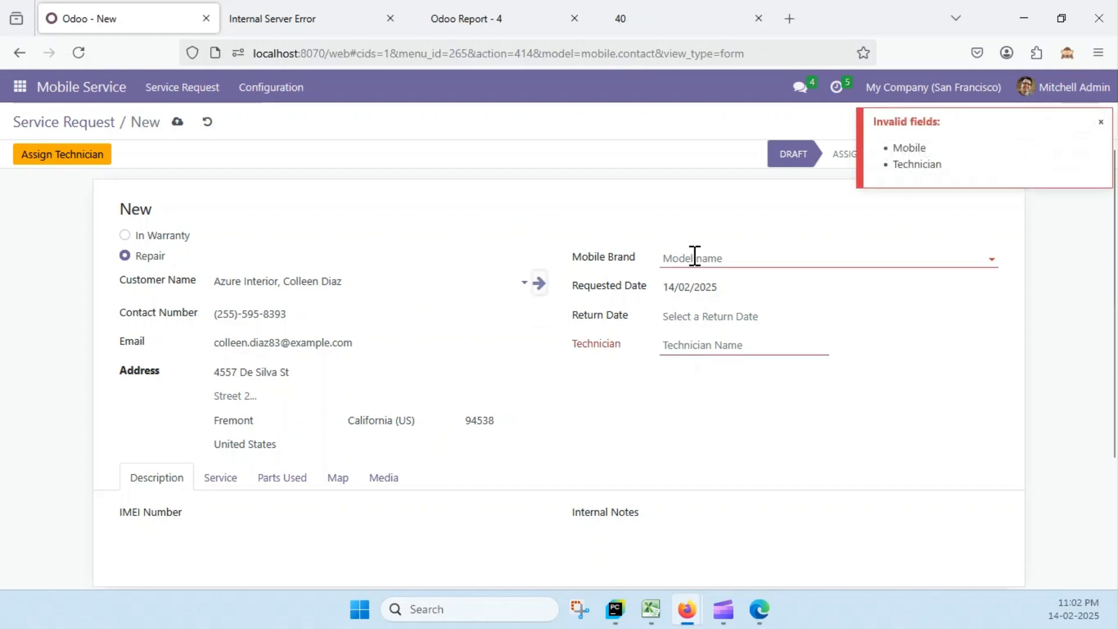
{"action": "triple_click", "coordinate": [402, 290]}
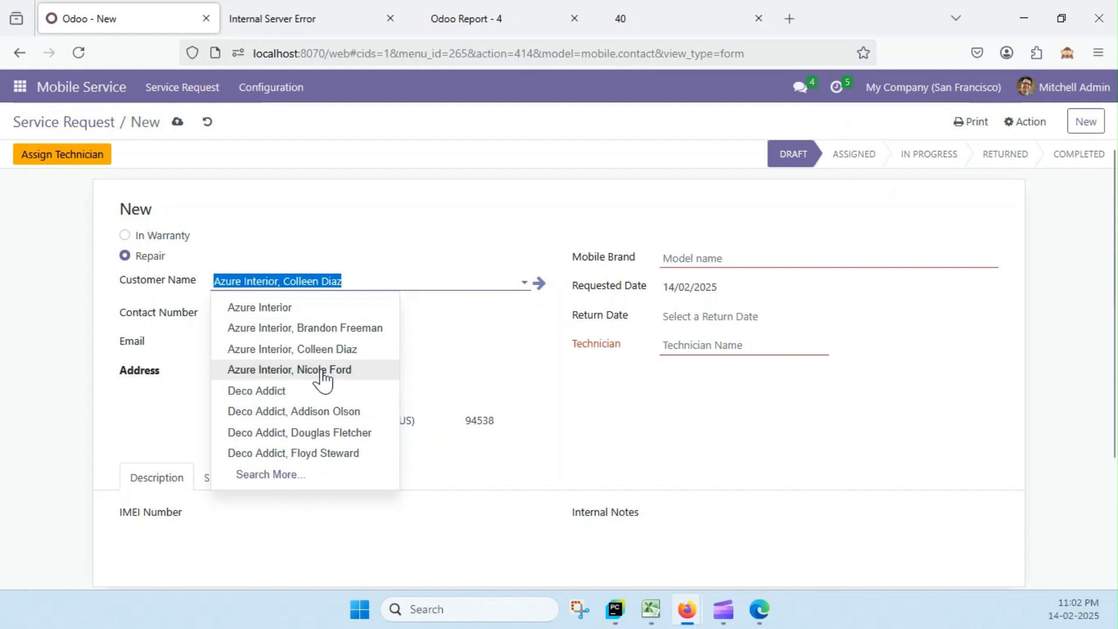
{"action": "left_click", "coordinate": [360, 276]}
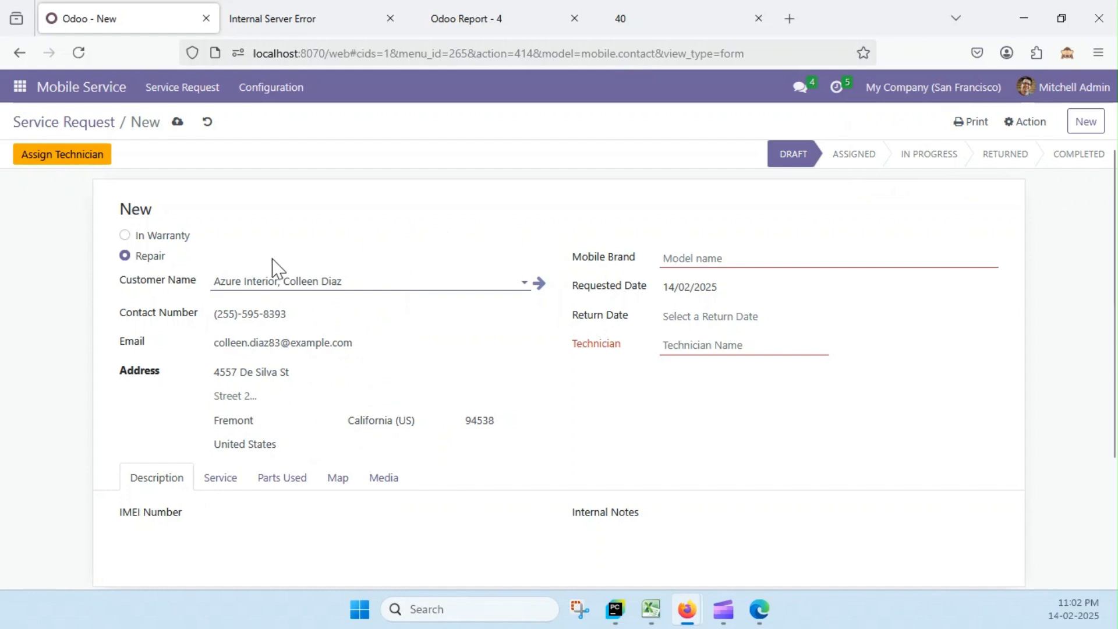
Set the new request's mobile brand to iPhone 14 Pro.
{"action": "left_click", "coordinate": [747, 260]}
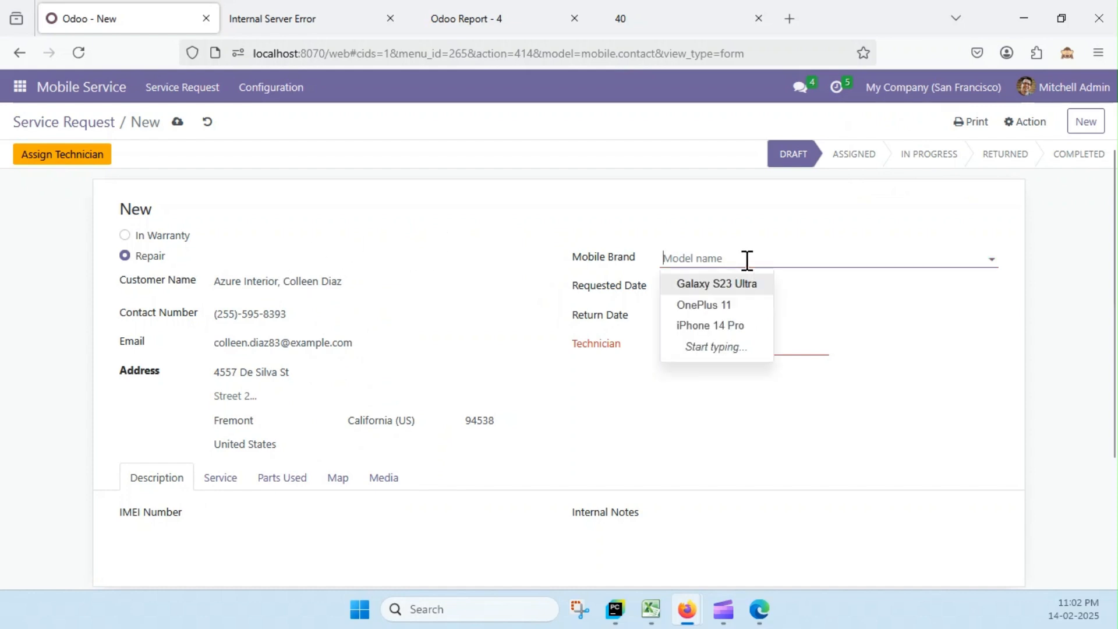
{"action": "left_click", "coordinate": [739, 326]}
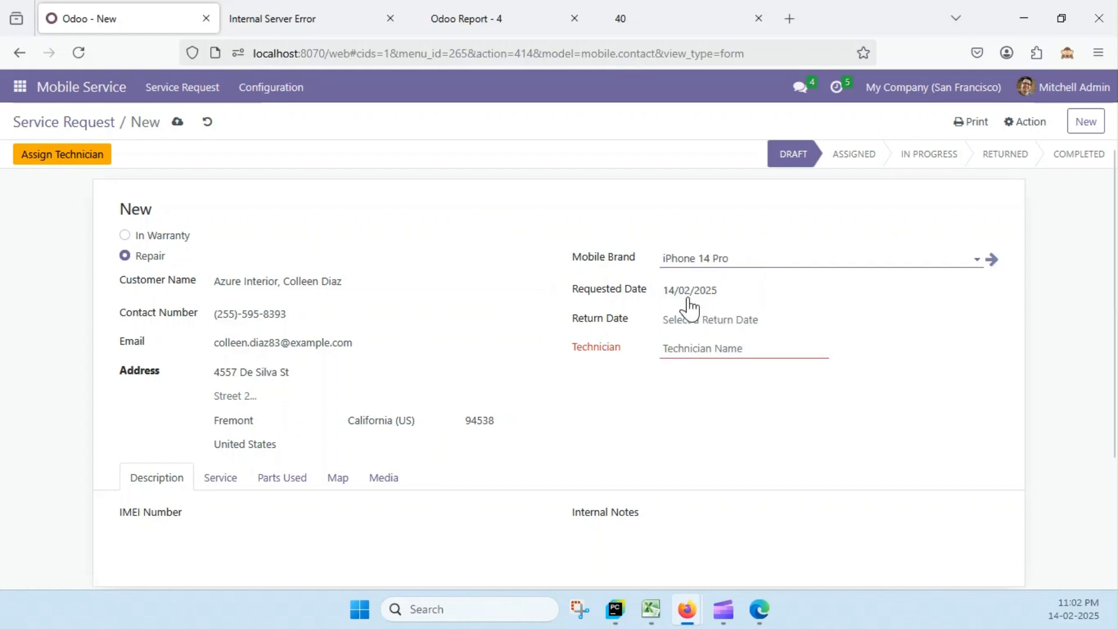
{"action": "left_click", "coordinate": [734, 258]}
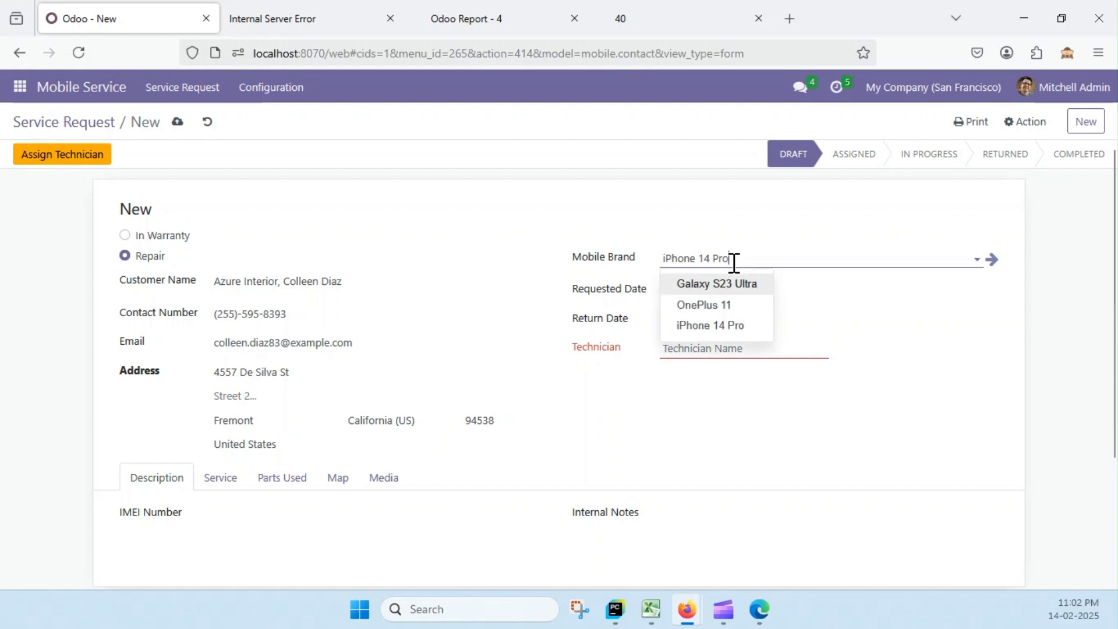
{"action": "left_click", "coordinate": [740, 326]}
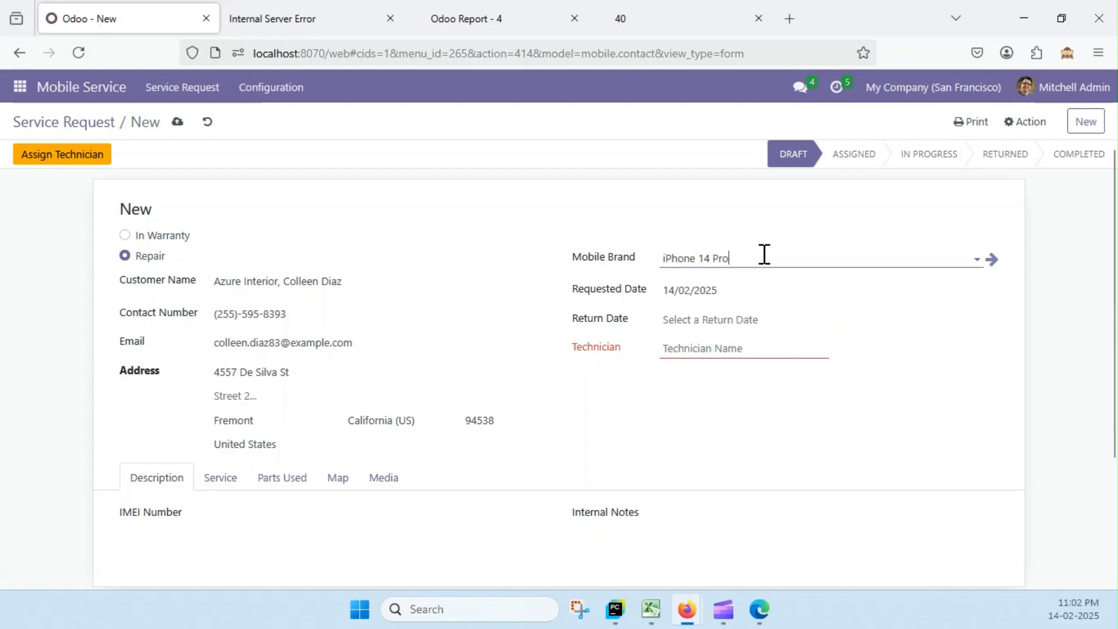
Keep the requested date, set the return date to 17/02/2025, and choose the second listed technician for the request.
{"action": "left_click", "coordinate": [703, 295]}
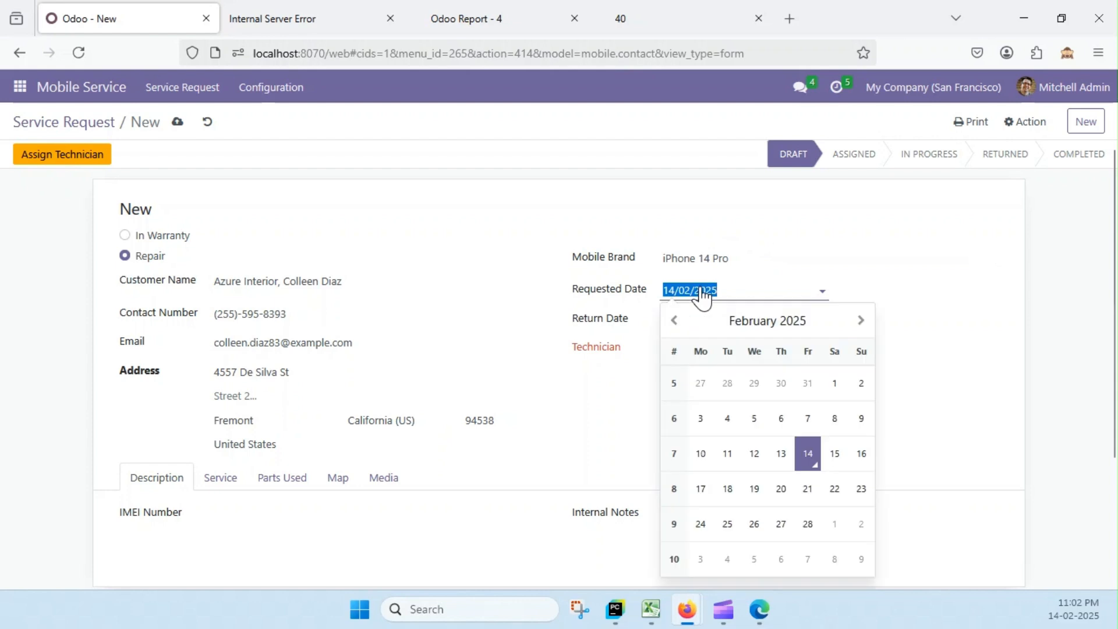
{"action": "left_click", "coordinate": [533, 268]}
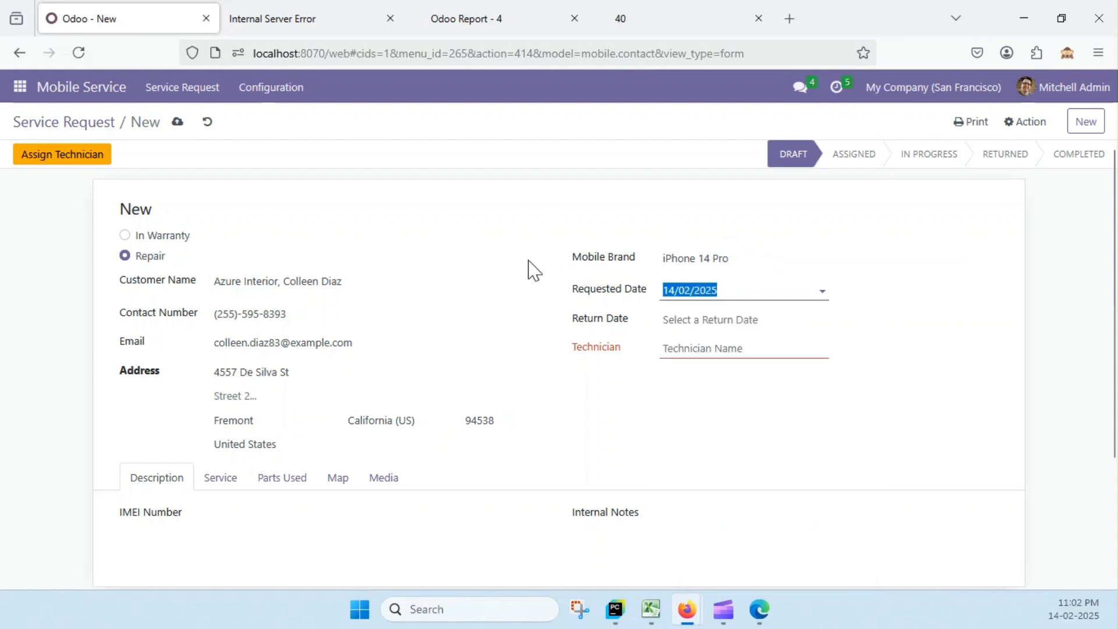
{"action": "left_click", "coordinate": [713, 321]}
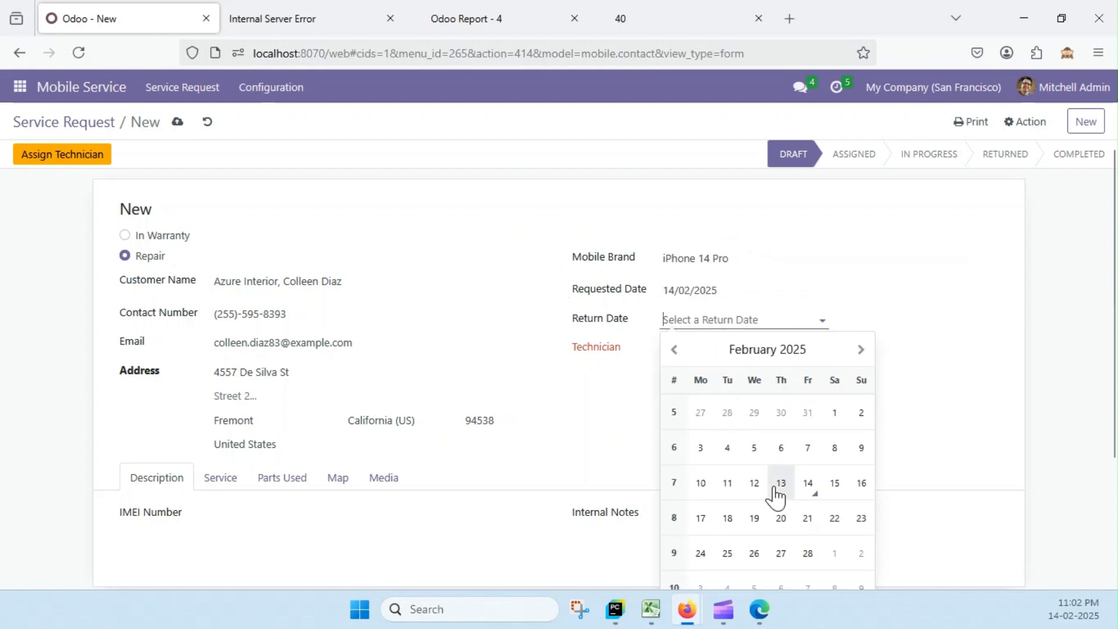
{"action": "left_click", "coordinate": [700, 518]}
{"action": "left_click", "coordinate": [487, 281]}
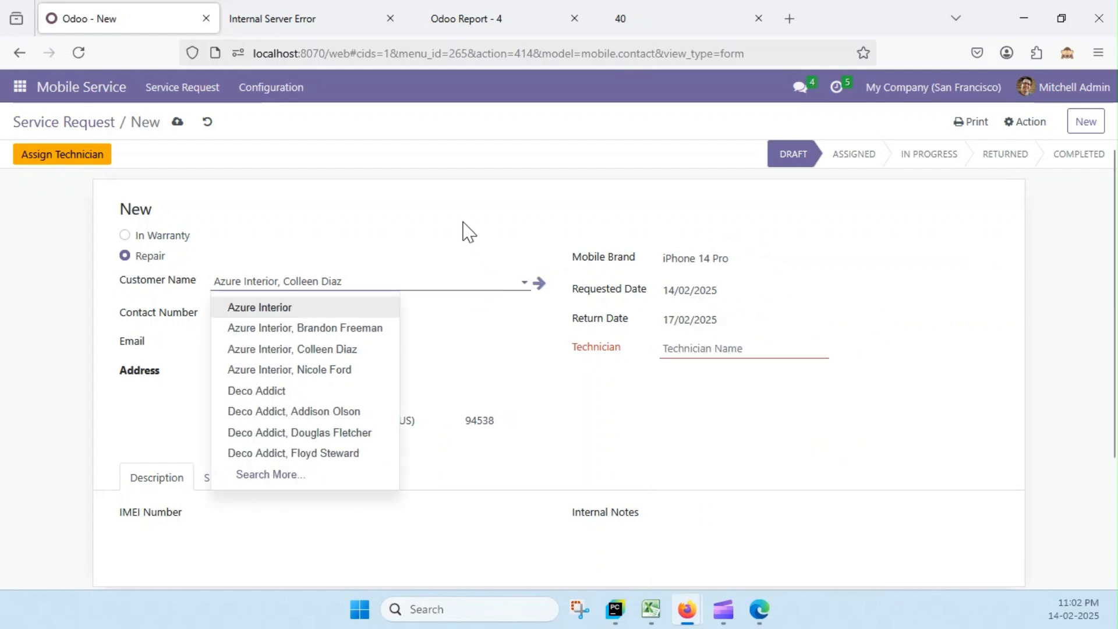
{"action": "left_click", "coordinate": [463, 231]}
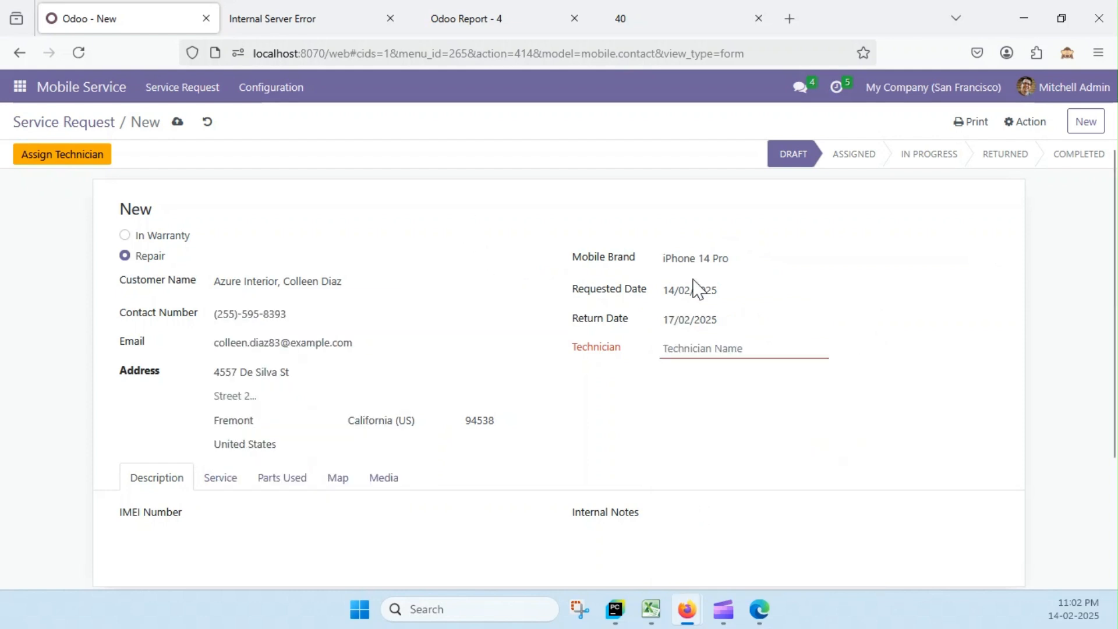
{"action": "left_click", "coordinate": [754, 352]}
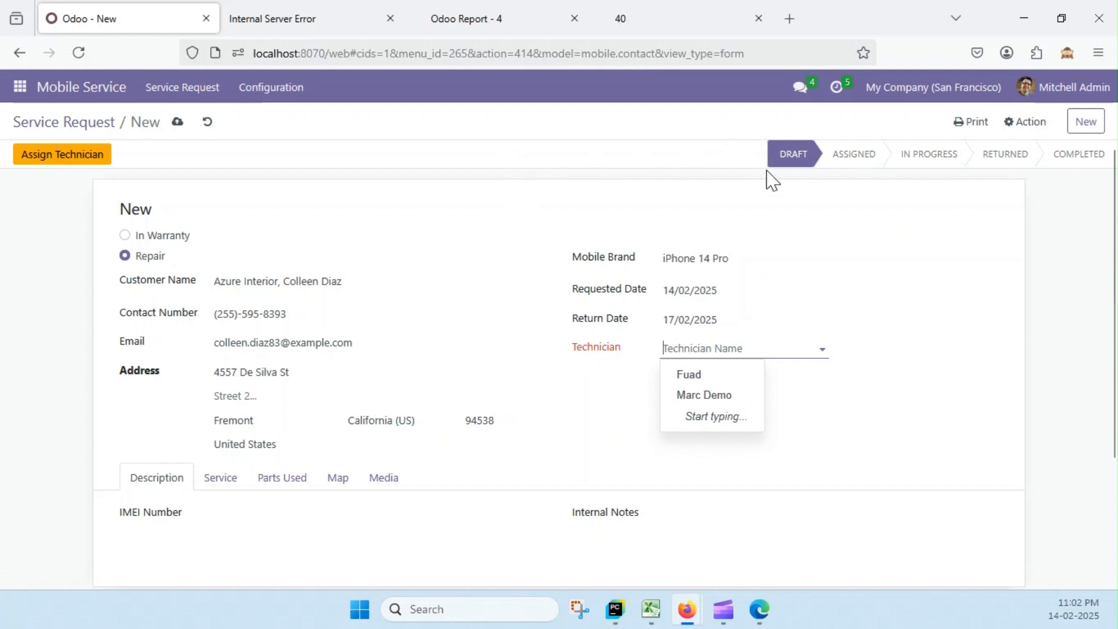
{"action": "left_click", "coordinate": [717, 396]}
Check the IMEI Number and Internal Notes fields in the new request's description section without filling them in.
{"action": "scroll", "coordinate": [442, 233], "scroll_direction": "down", "scroll_amount": 3}
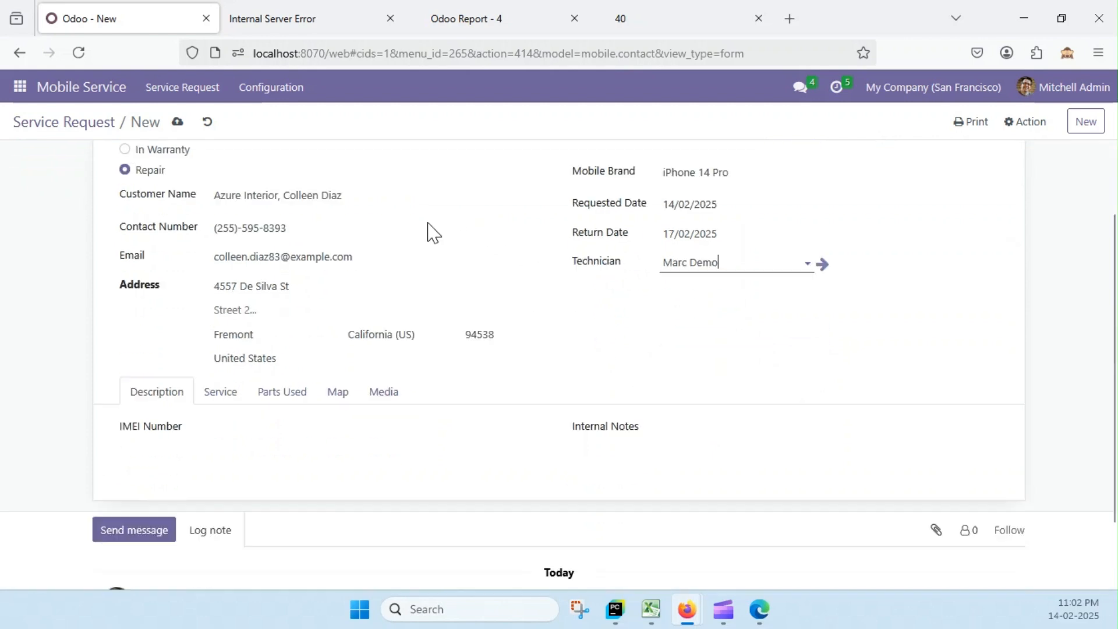
{"action": "left_click", "coordinate": [208, 349]}
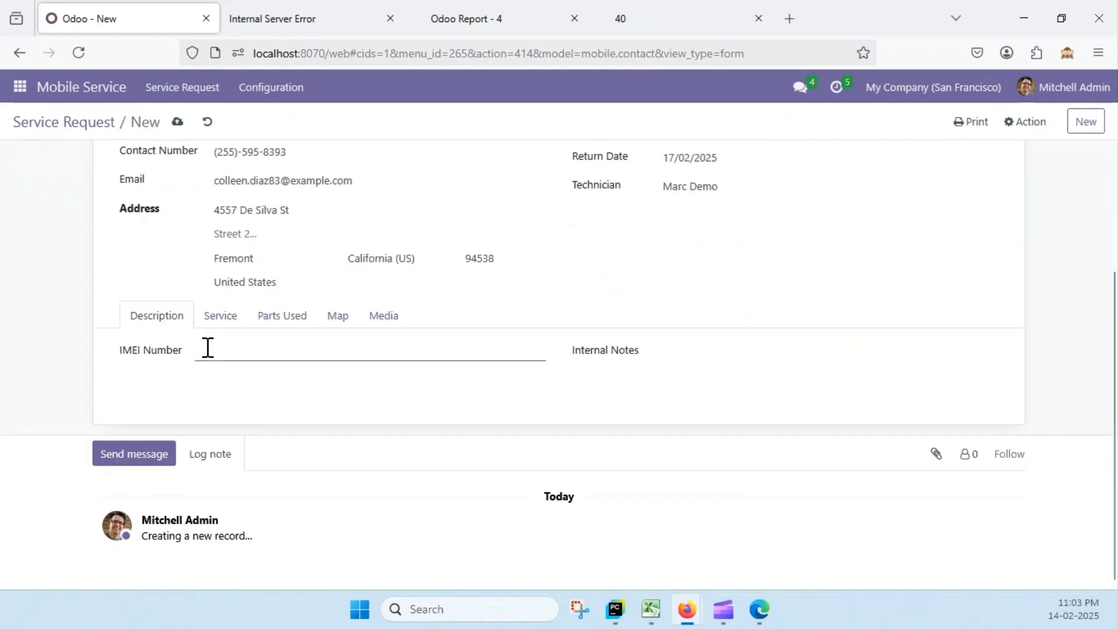
{"action": "left_click", "coordinate": [703, 351]}
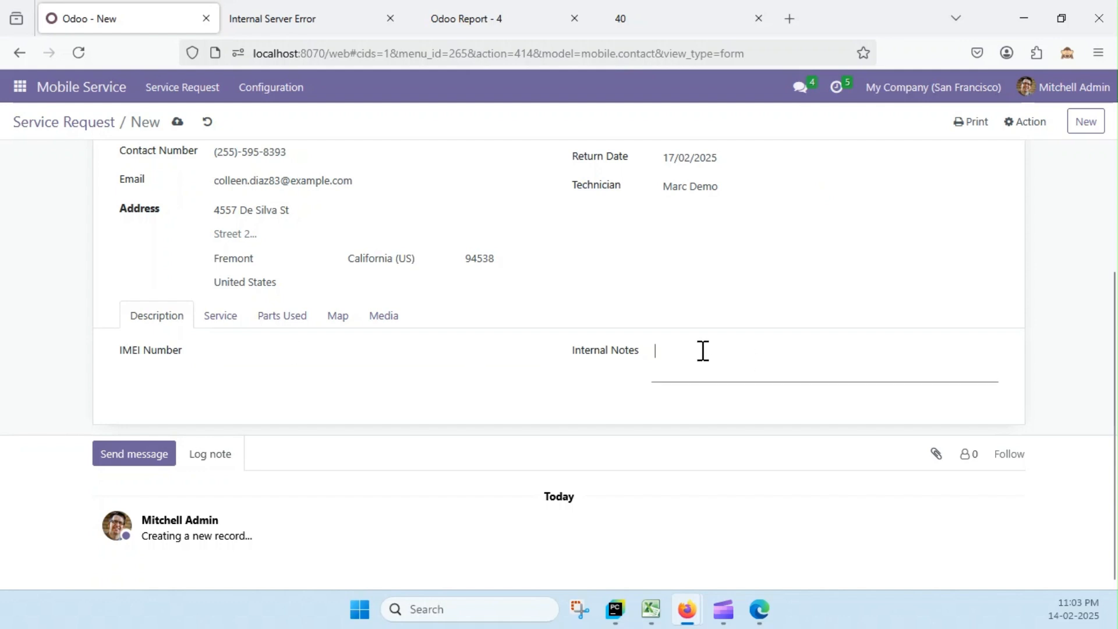
Start a service line on the request and review its available categories and description field without choosing anything.
{"action": "left_click", "coordinate": [216, 323]}
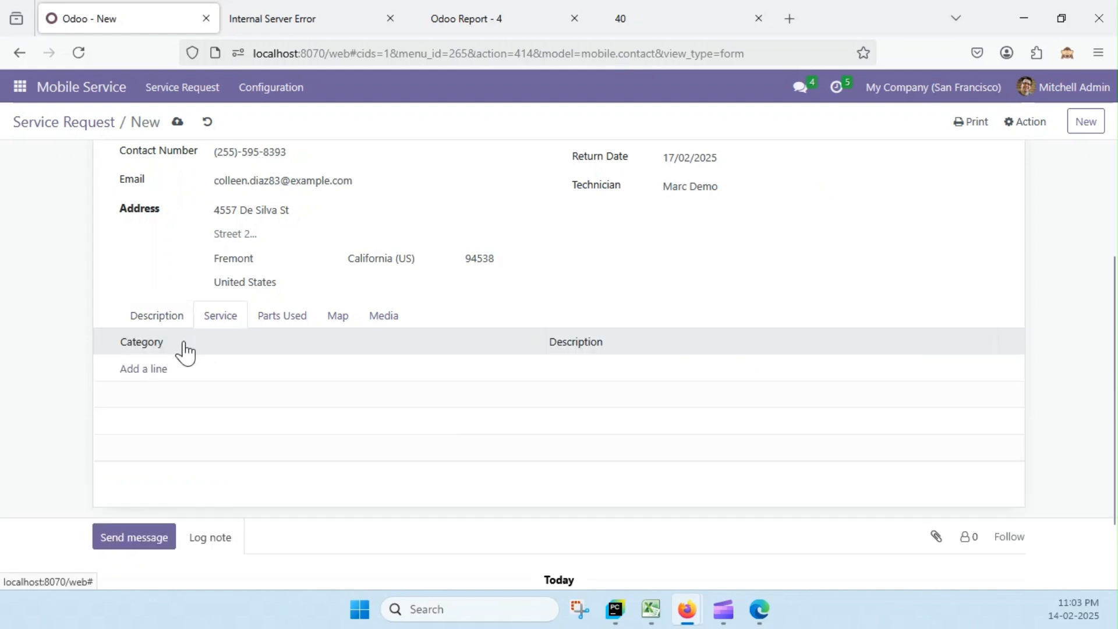
{"action": "left_click", "coordinate": [148, 369]}
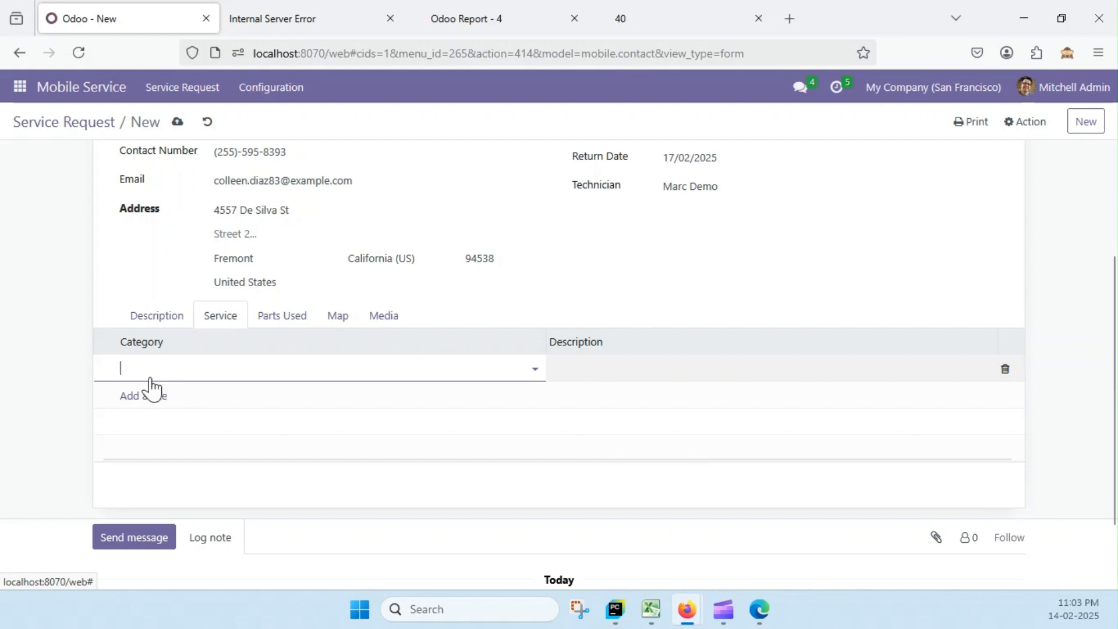
{"action": "left_click", "coordinate": [185, 372]}
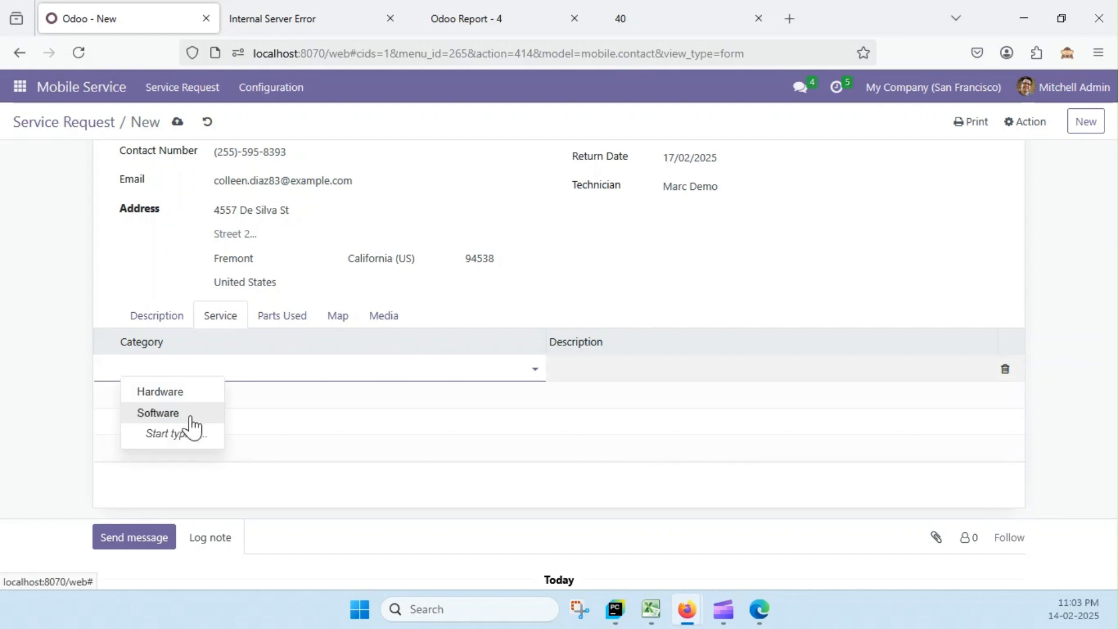
{"action": "left_click", "coordinate": [631, 371]}
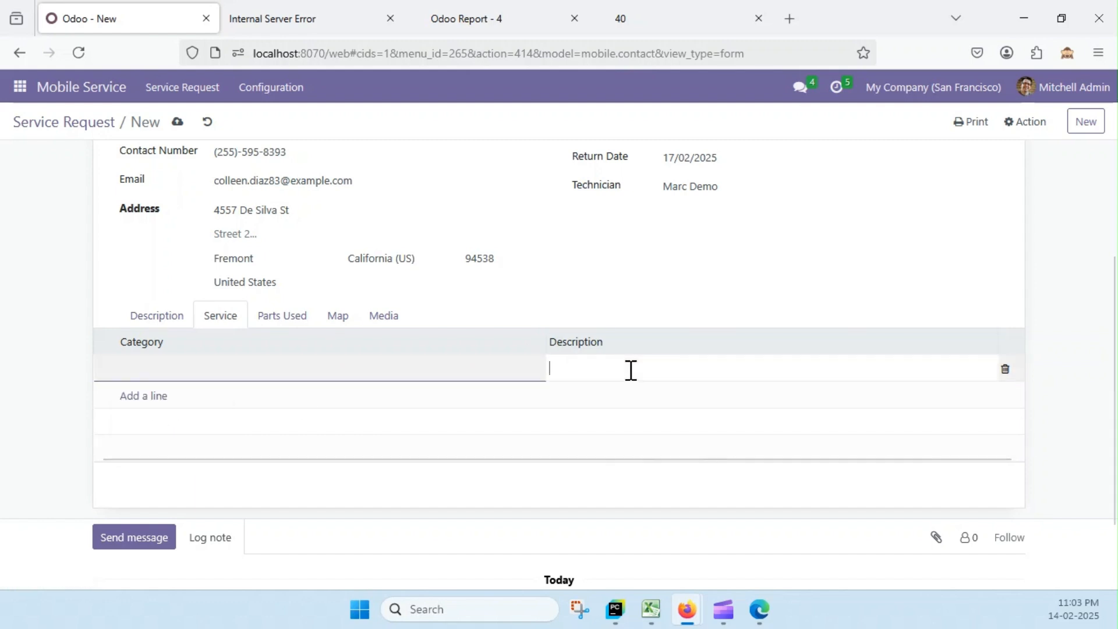
Review the products available as used parts and add Network IC as the first part line of the request.
{"action": "left_click", "coordinate": [265, 326]}
{"action": "left_click", "coordinate": [150, 369]}
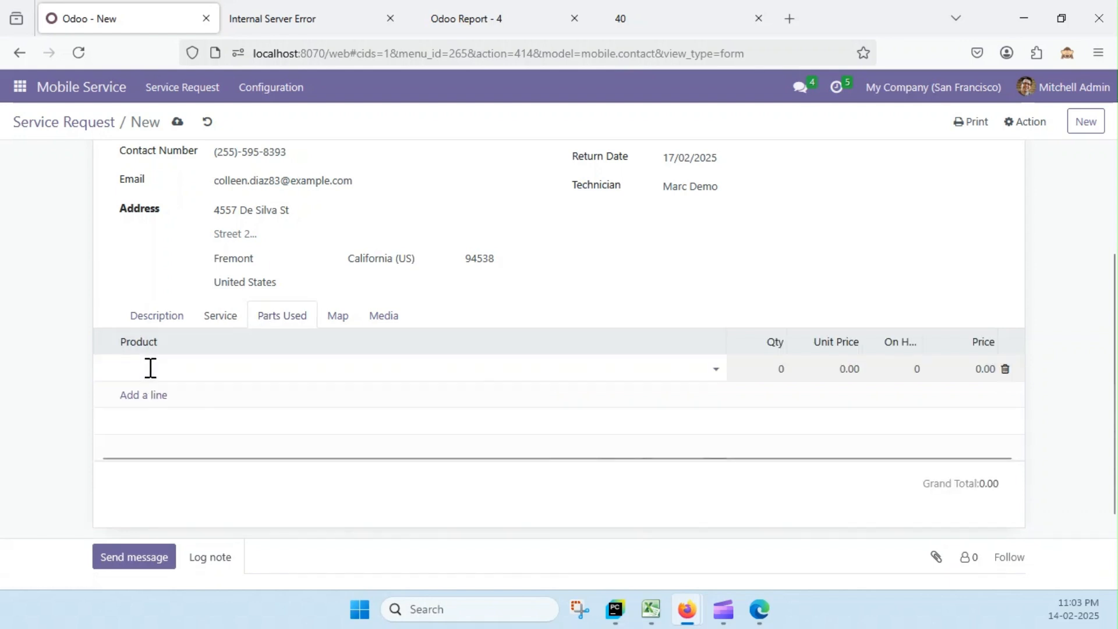
{"action": "left_click", "coordinate": [150, 368]}
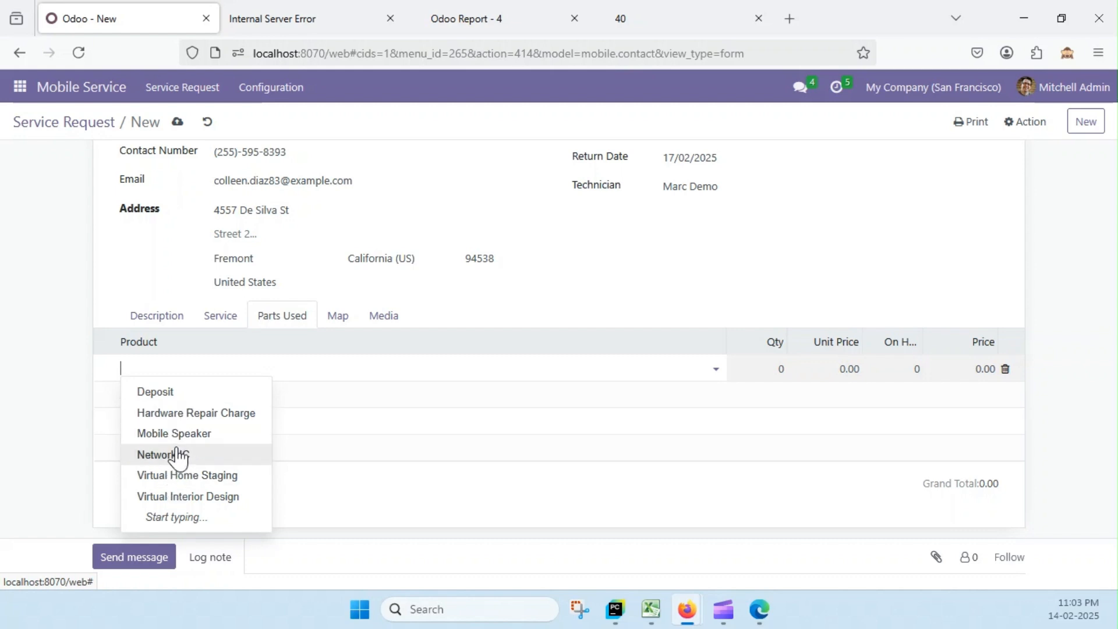
{"action": "left_click", "coordinate": [458, 344]}
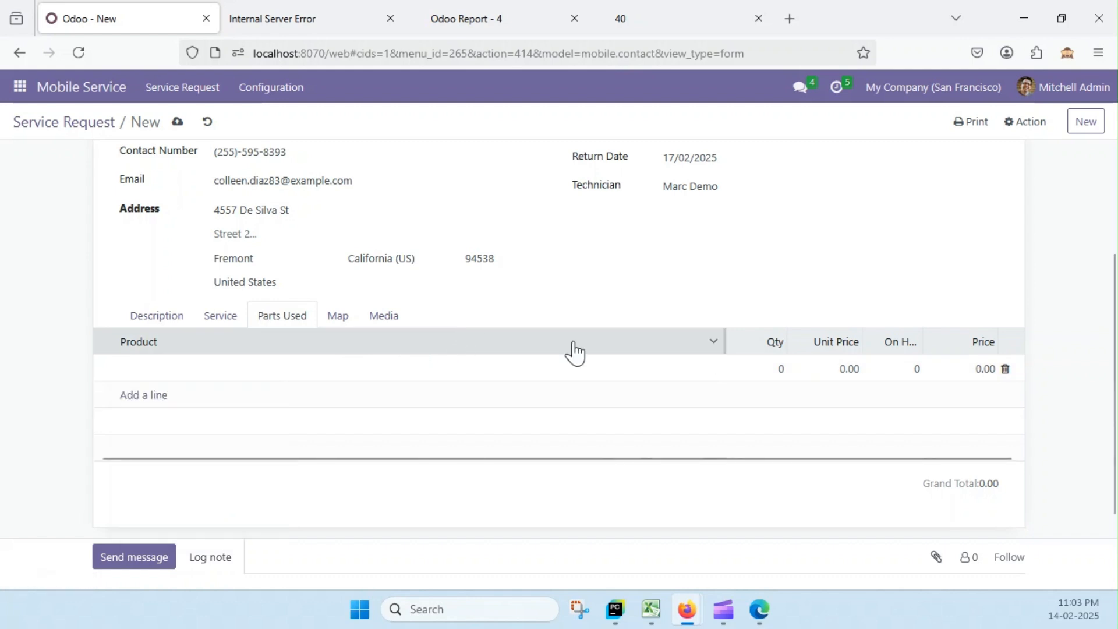
{"action": "left_click", "coordinate": [153, 386]}
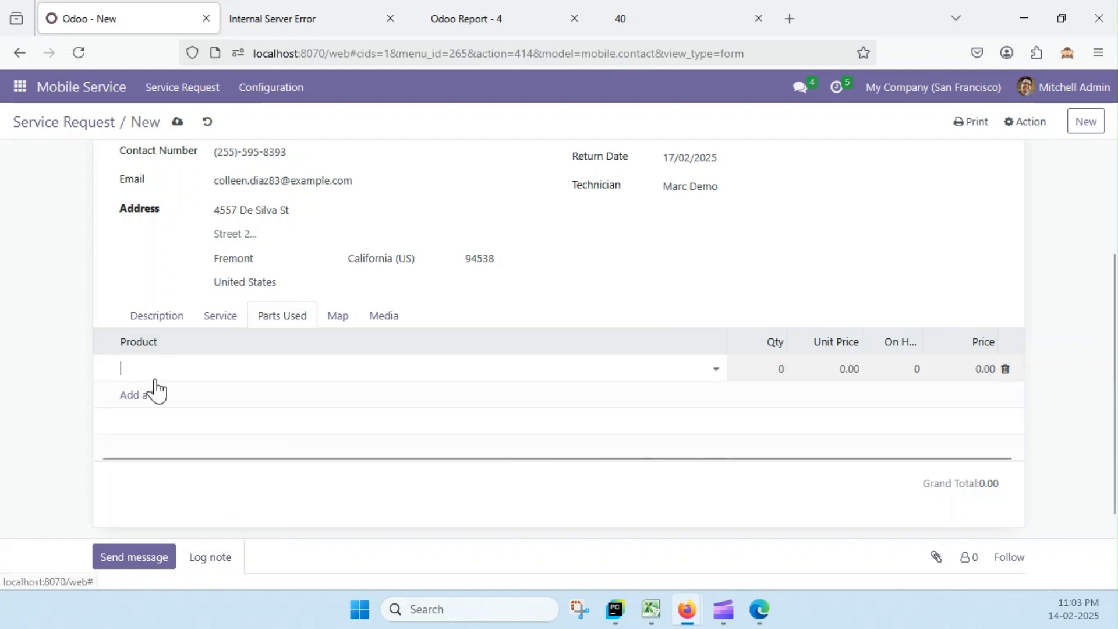
{"action": "left_click", "coordinate": [162, 366]}
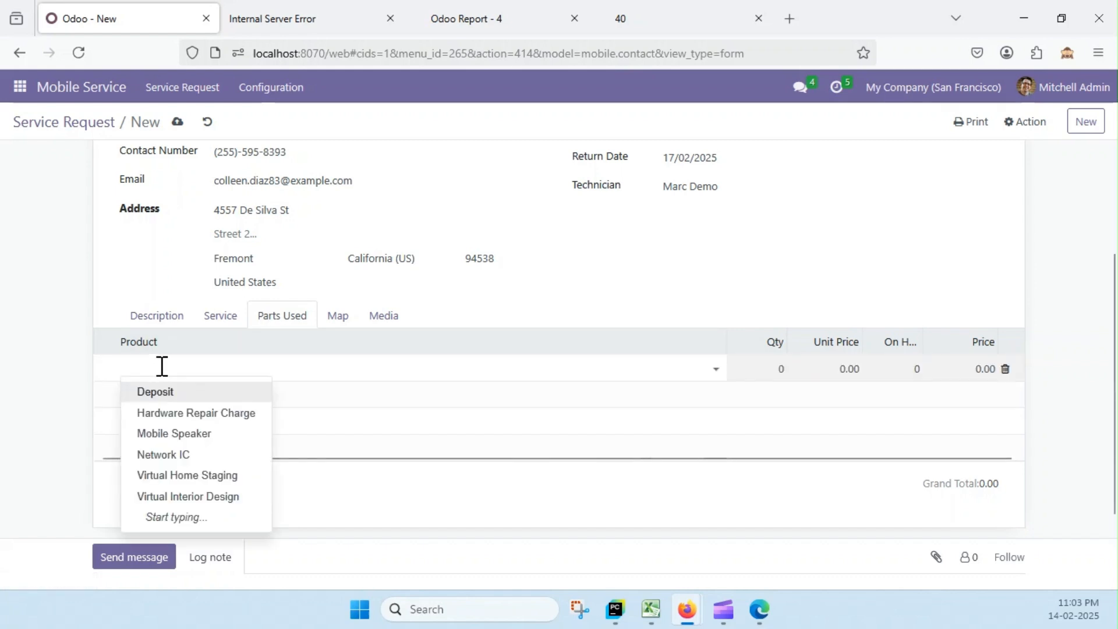
{"action": "left_click", "coordinate": [188, 455]}
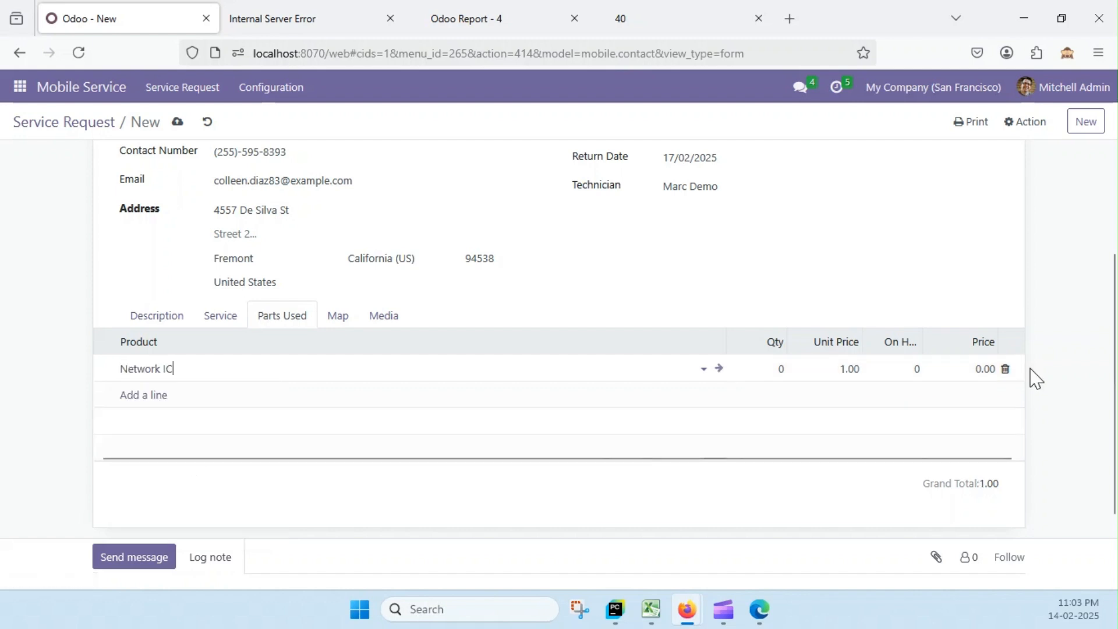
Add Mobile Speaker as a second used part and check its on-hand quantity.
{"action": "left_click", "coordinate": [125, 404]}
{"action": "left_click", "coordinate": [150, 394]}
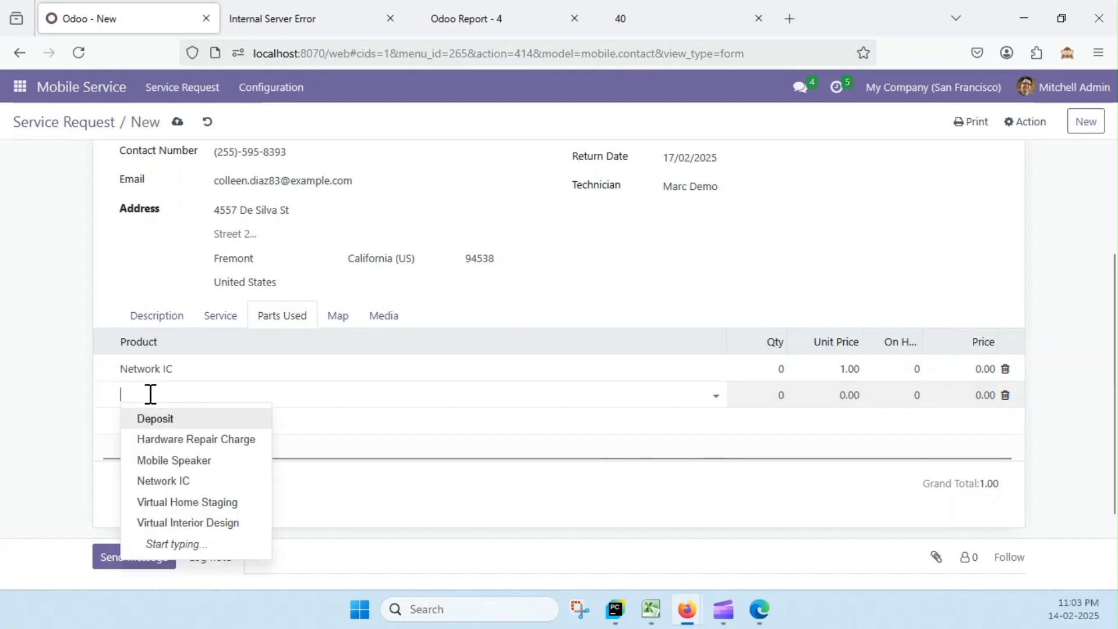
{"action": "left_click", "coordinate": [170, 460]}
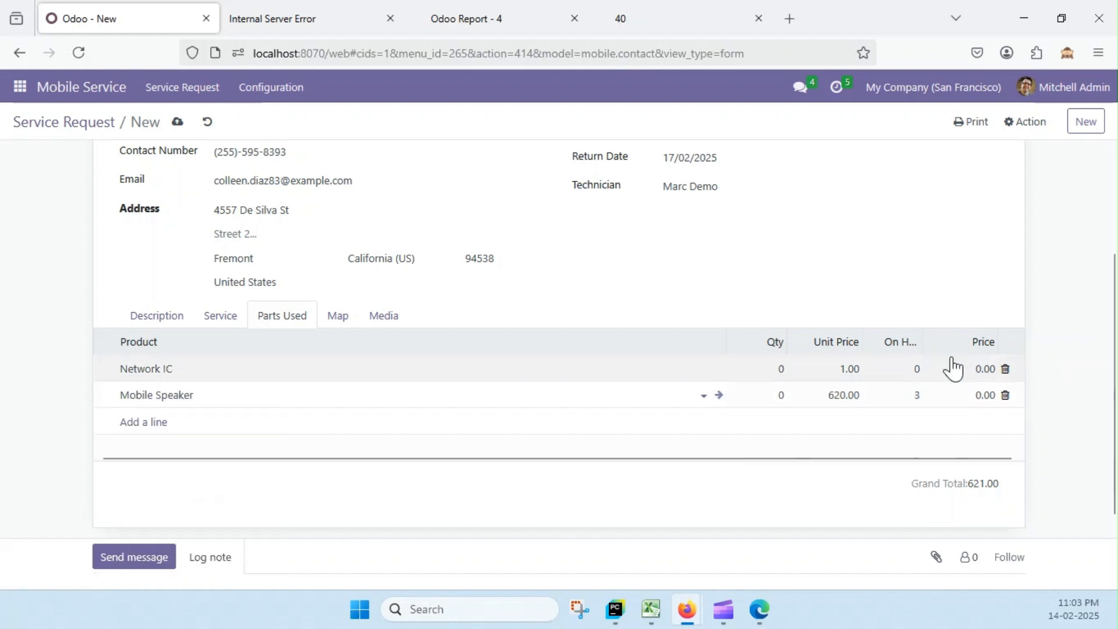
{"action": "double_click", "coordinate": [912, 399]}
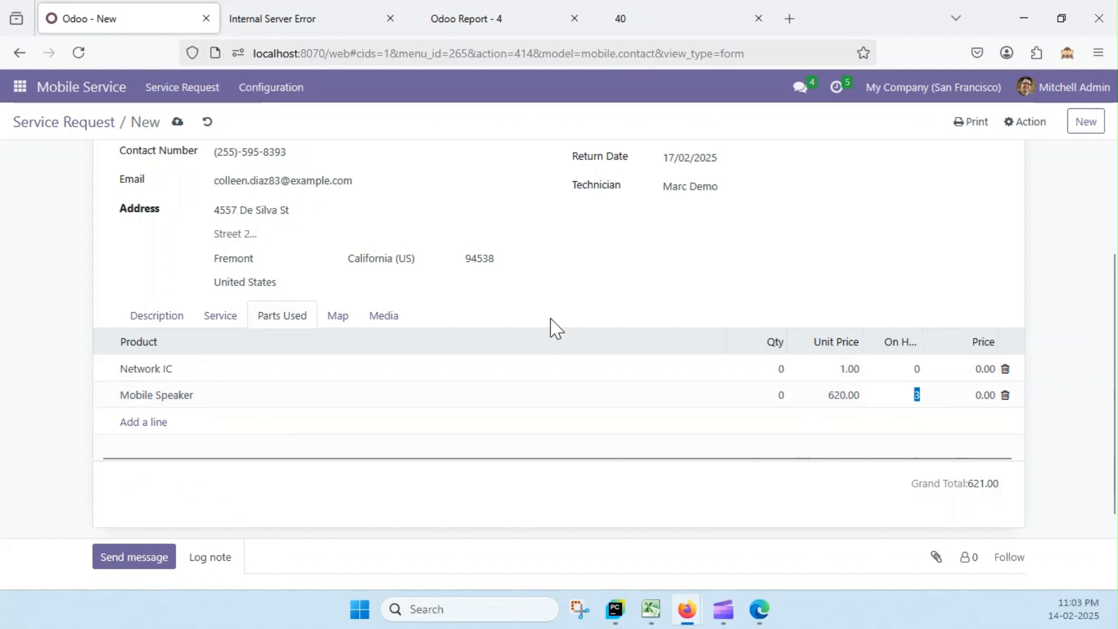
Check the request's media section for document attachments, review the form, and save the new service request.
{"action": "scroll", "coordinate": [558, 309], "scroll_direction": "down", "scroll_amount": 2}
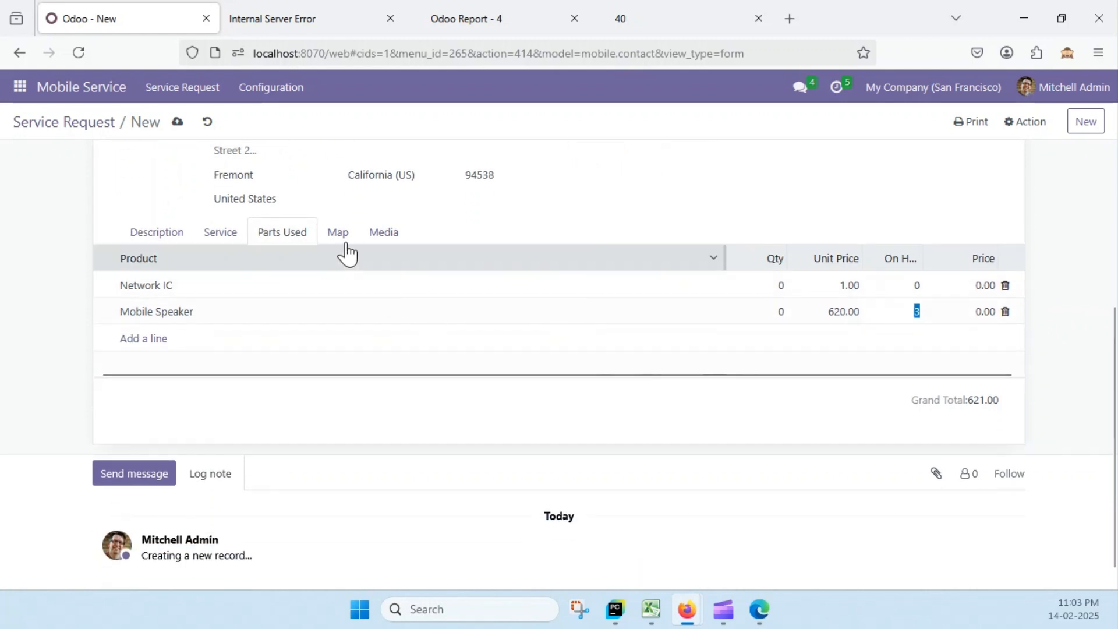
{"action": "left_click", "coordinate": [383, 236]}
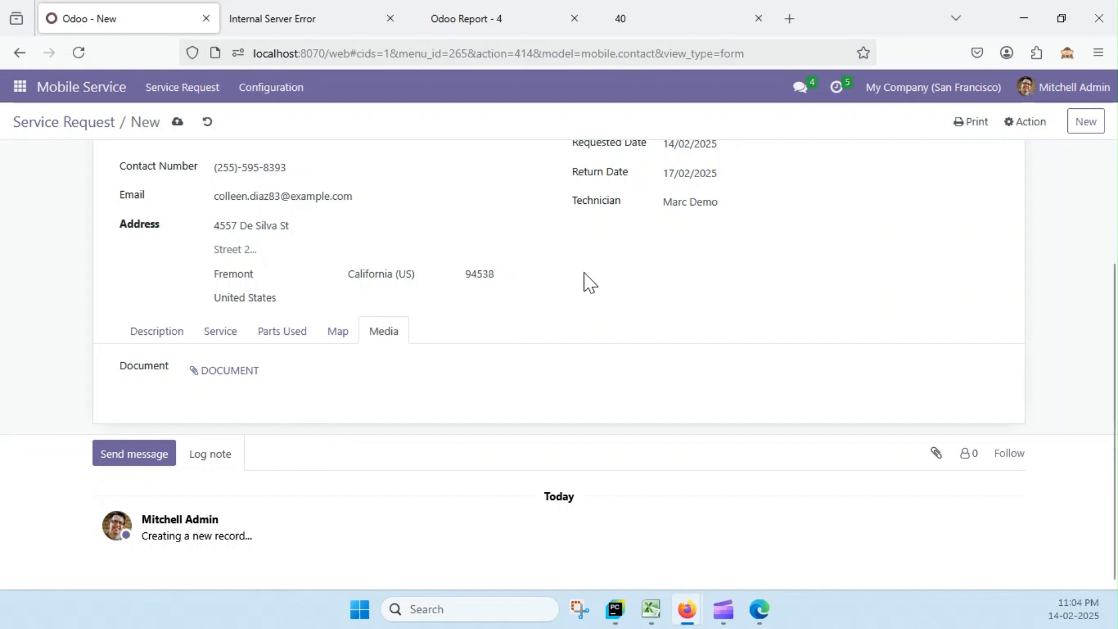
{"action": "scroll", "coordinate": [584, 280], "scroll_direction": "up", "scroll_amount": 3}
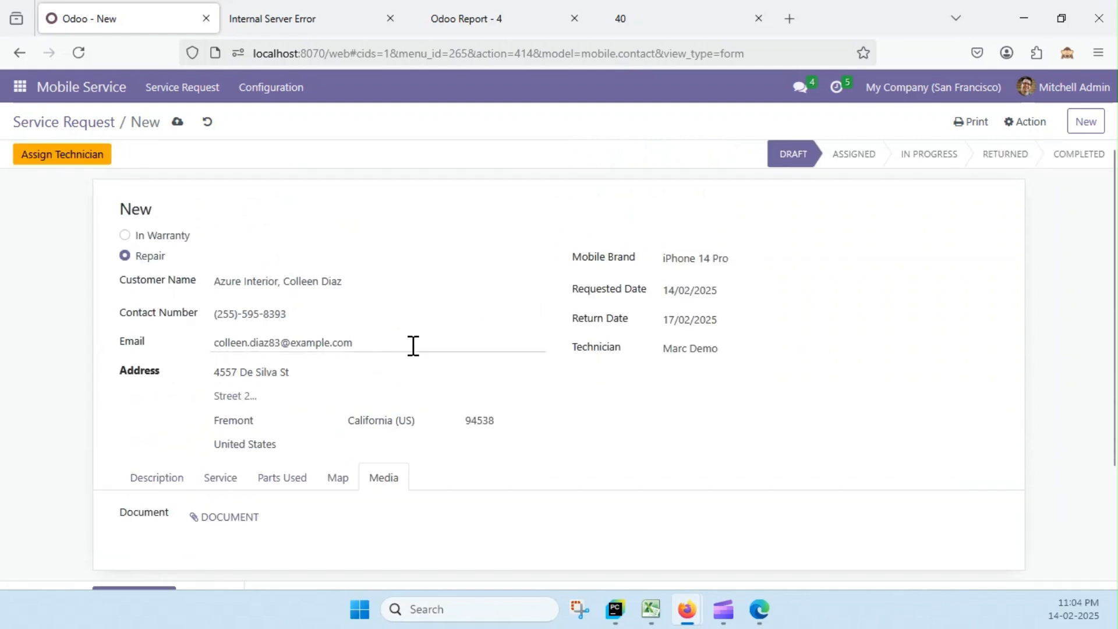
{"action": "scroll", "coordinate": [524, 344], "scroll_direction": "down", "scroll_amount": 3}
{"action": "scroll", "coordinate": [654, 325], "scroll_direction": "up", "scroll_amount": 3}
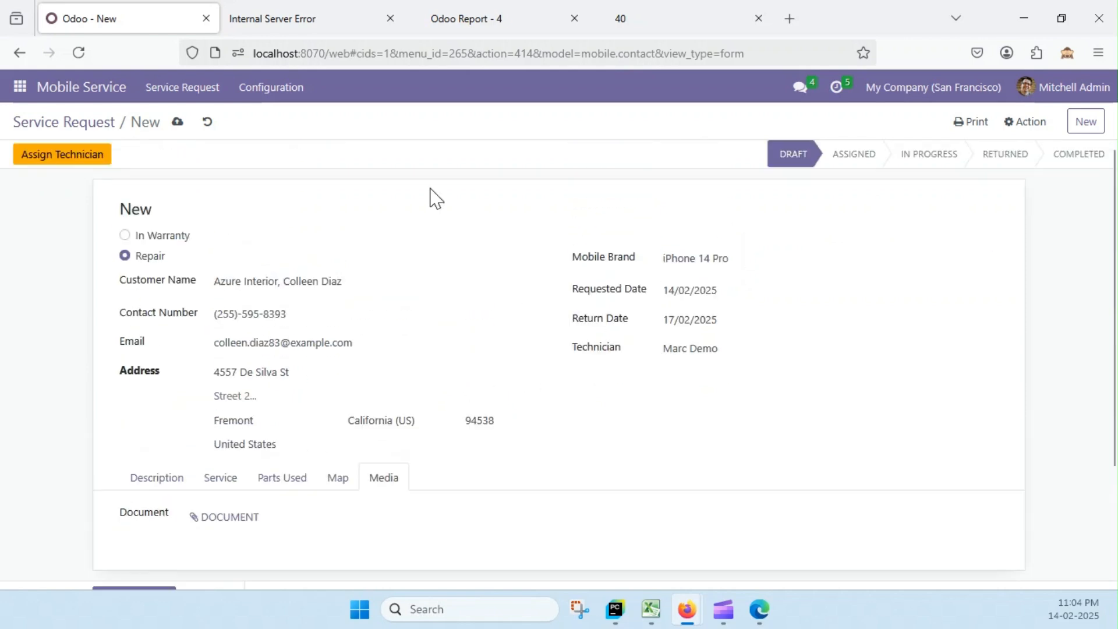
{"action": "left_click", "coordinate": [177, 121]}
Review the technician choices, keep the selected one, and assign the technician to the saved request.
{"action": "left_click", "coordinate": [746, 349]}
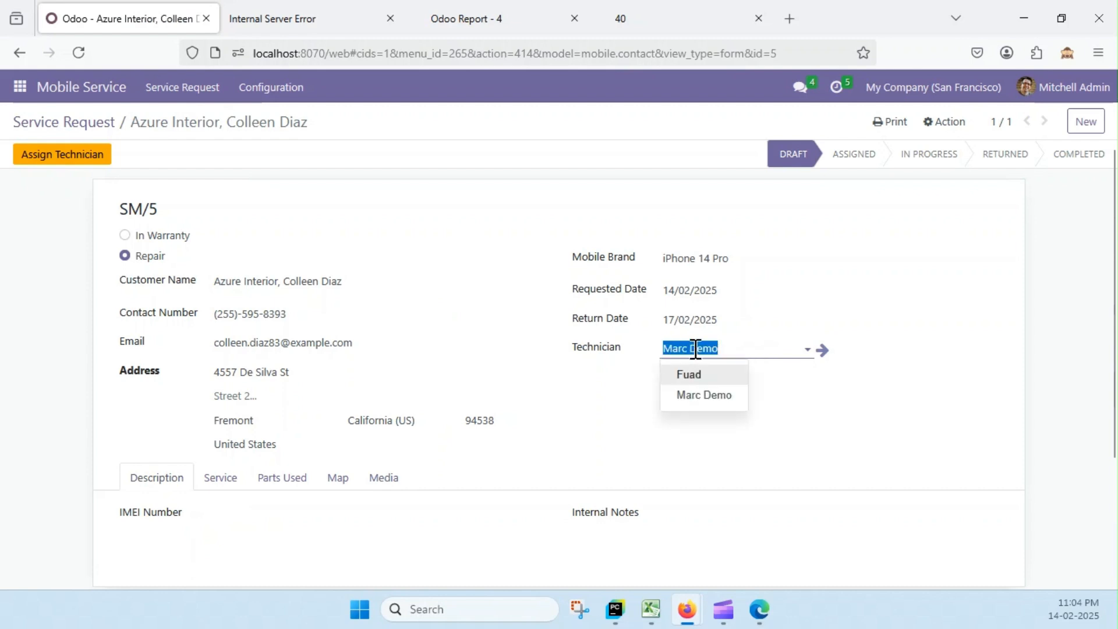
{"action": "left_click", "coordinate": [855, 279]}
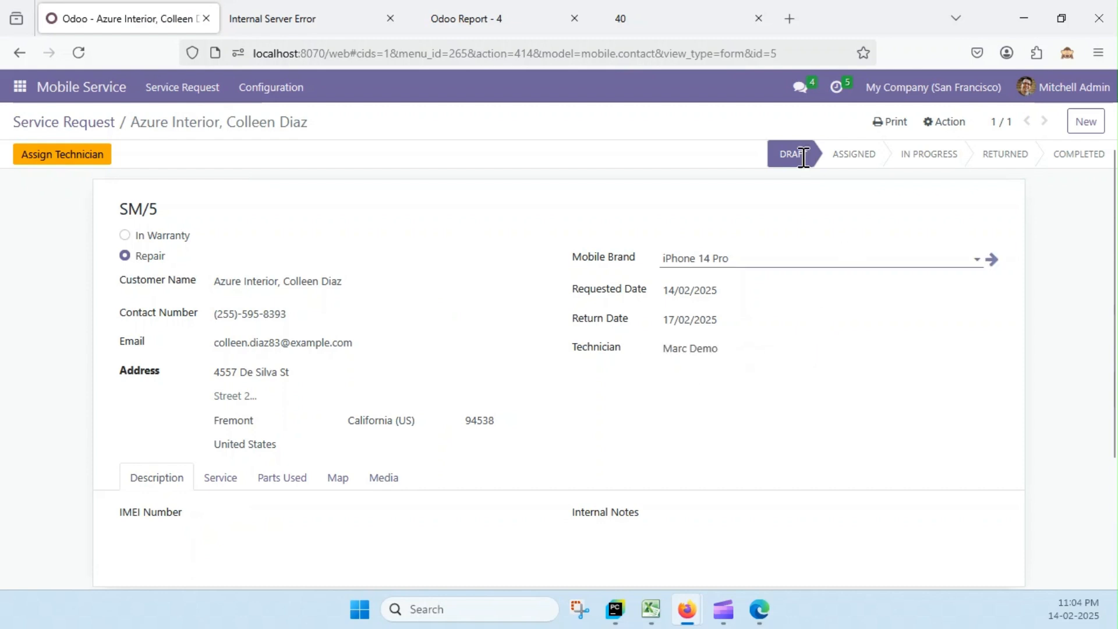
{"action": "left_click", "coordinate": [63, 154]}
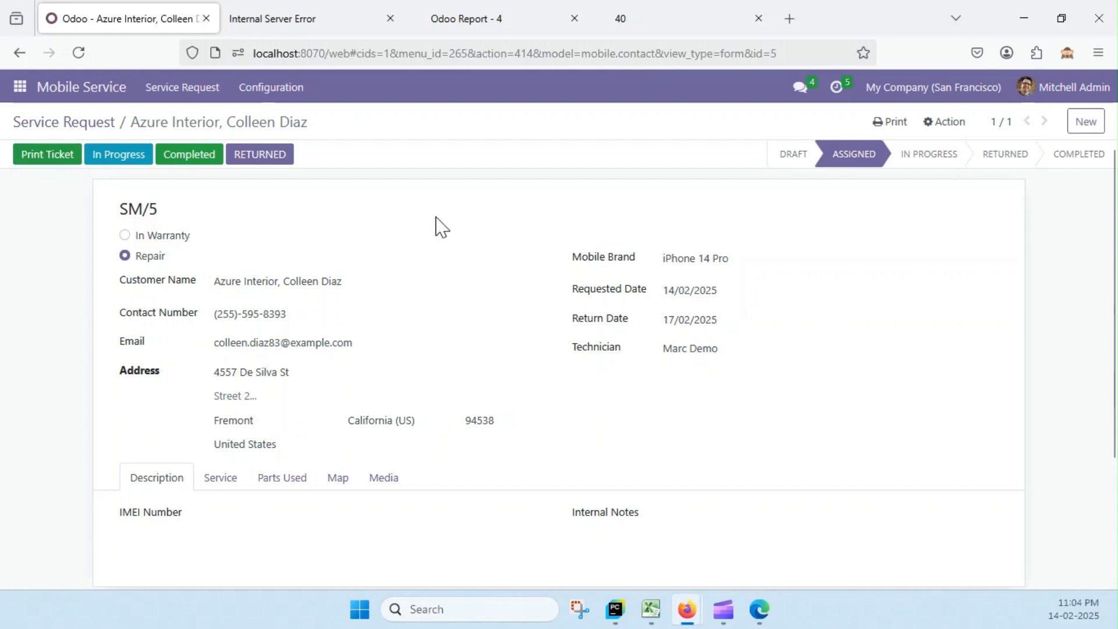
Check the ticket printing options, then generate the request's Service Ticket report and open it in the browser.
{"action": "left_click", "coordinate": [51, 158]}
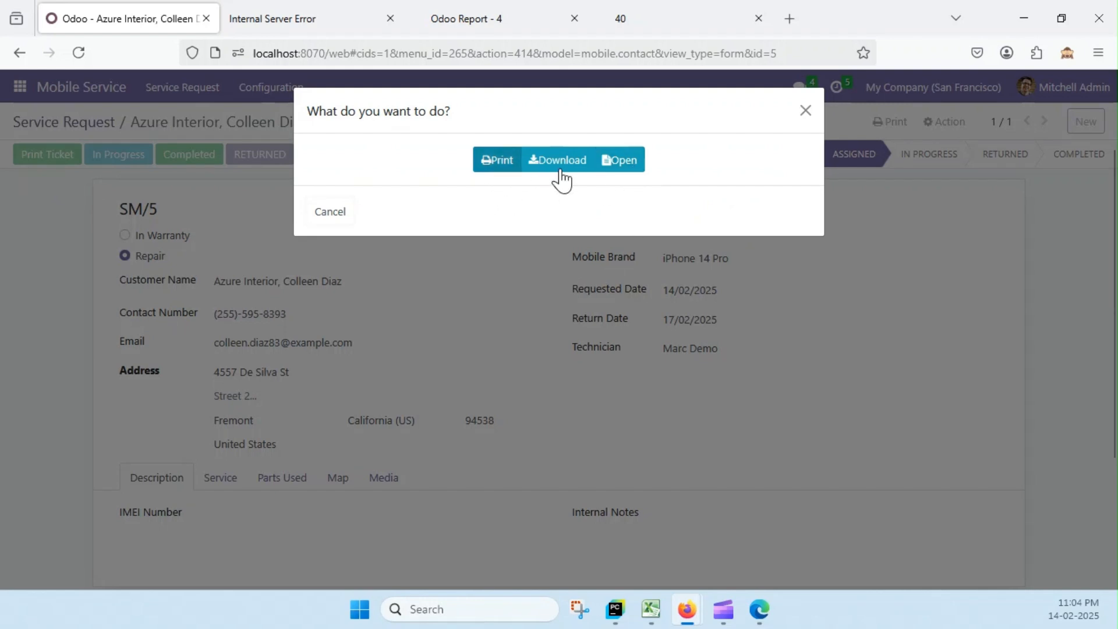
{"action": "left_click", "coordinate": [805, 110]}
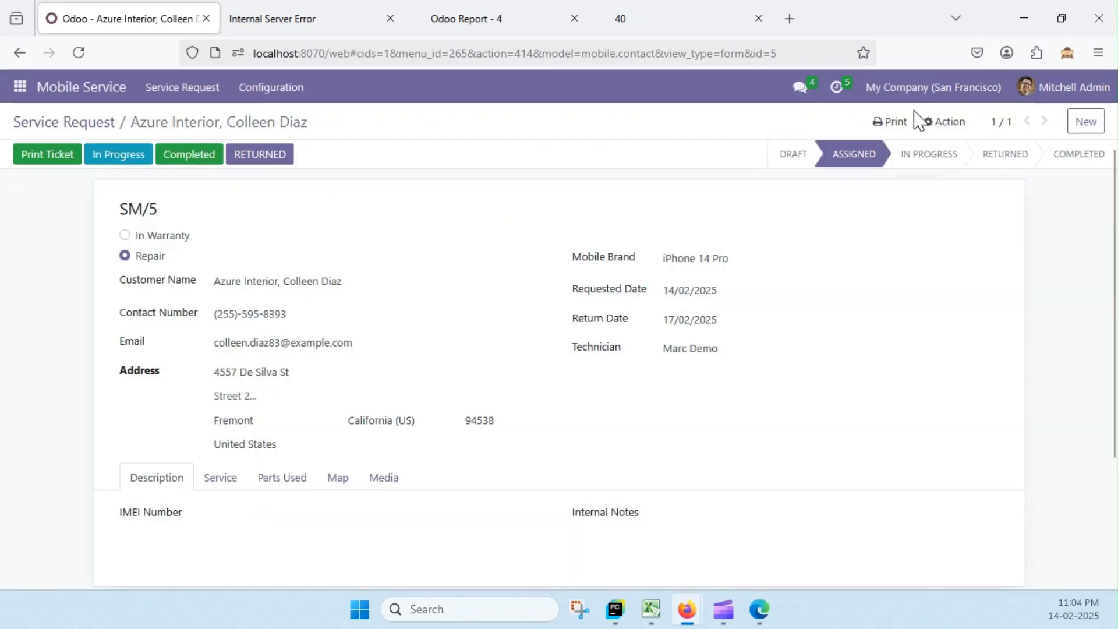
{"action": "left_click", "coordinate": [896, 121]}
{"action": "left_click", "coordinate": [920, 151]}
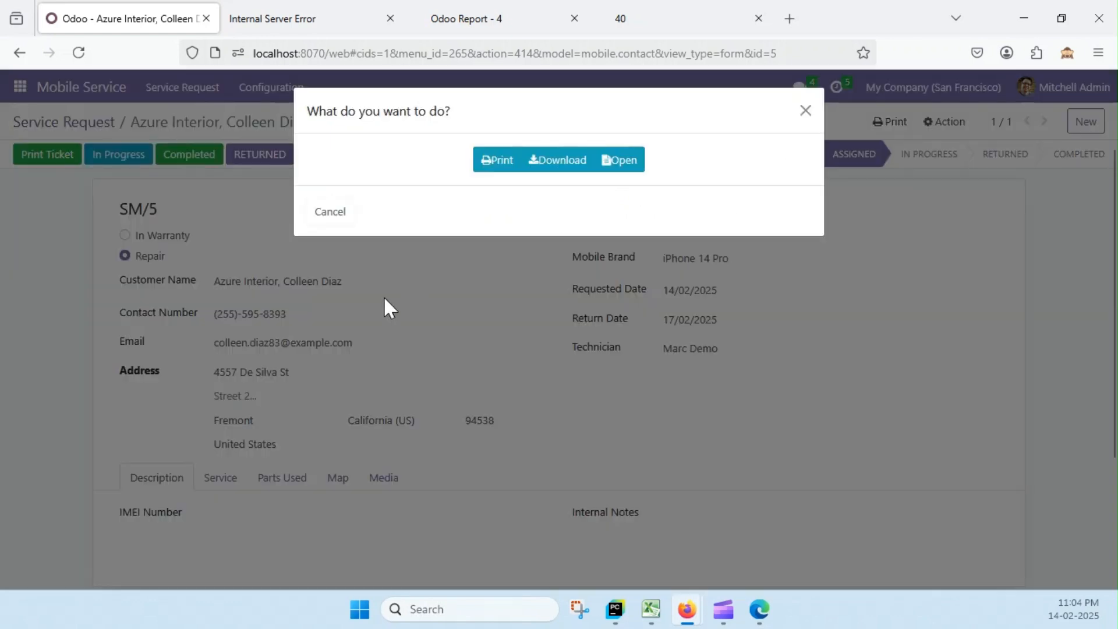
{"action": "left_click", "coordinate": [629, 171]}
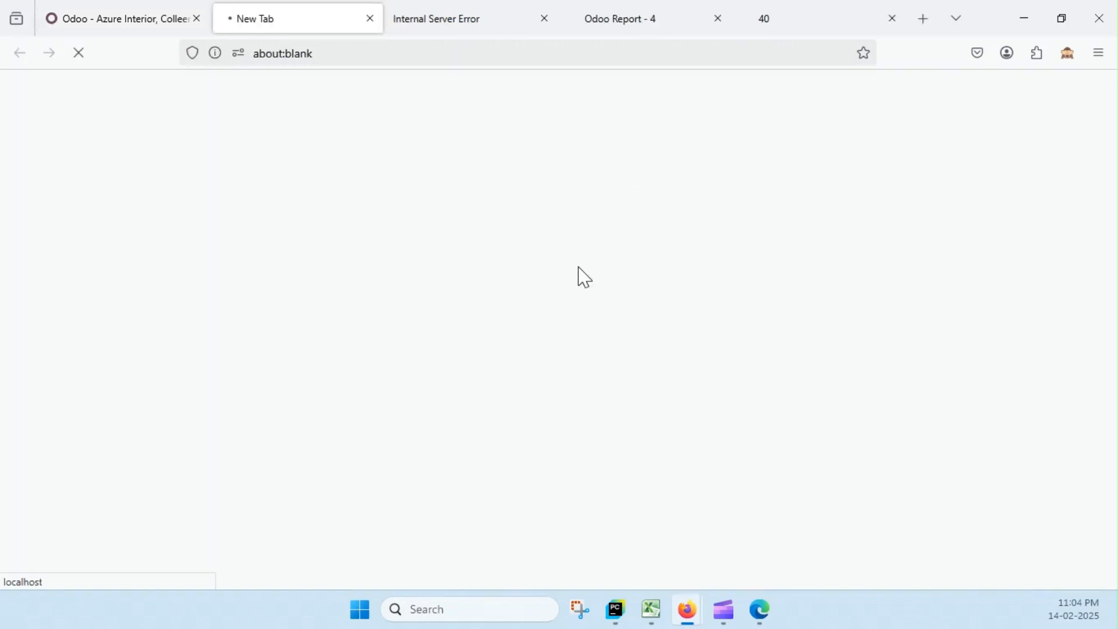
Return to the service request, log out of the current account, and log in as demo with the account password.
{"action": "left_click", "coordinate": [117, 13]}
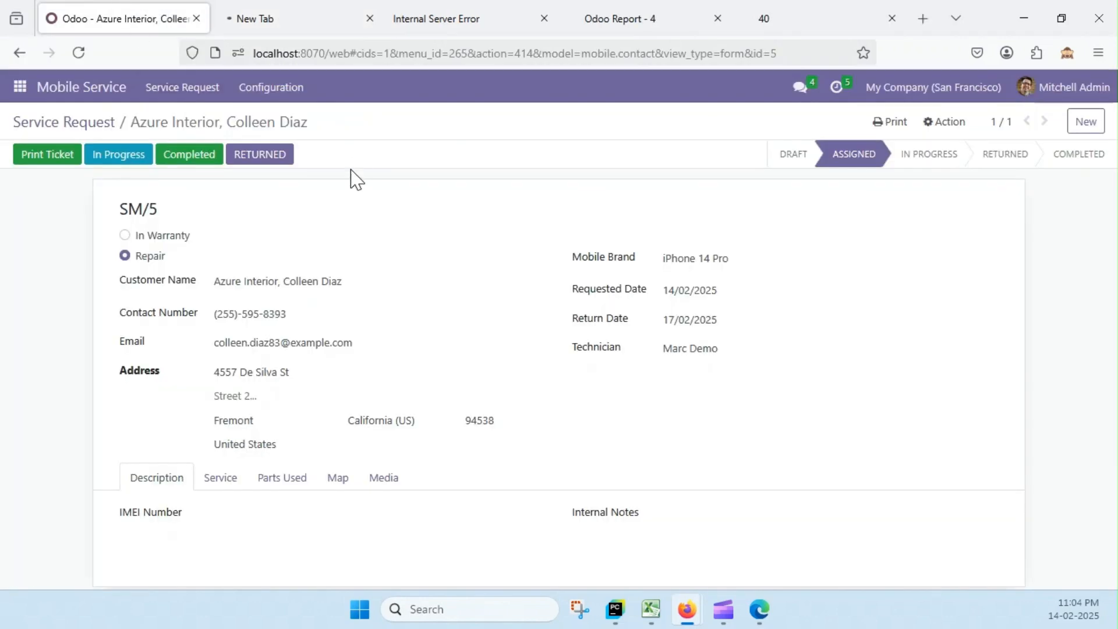
{"action": "left_click", "coordinate": [1056, 96]}
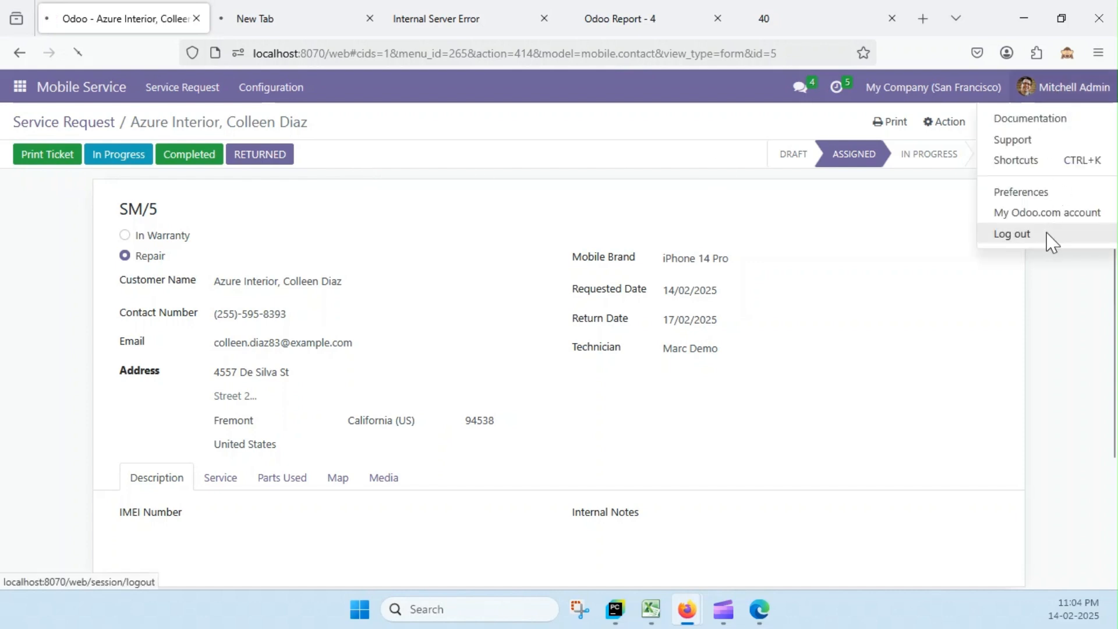
{"action": "left_click", "coordinate": [1048, 235]}
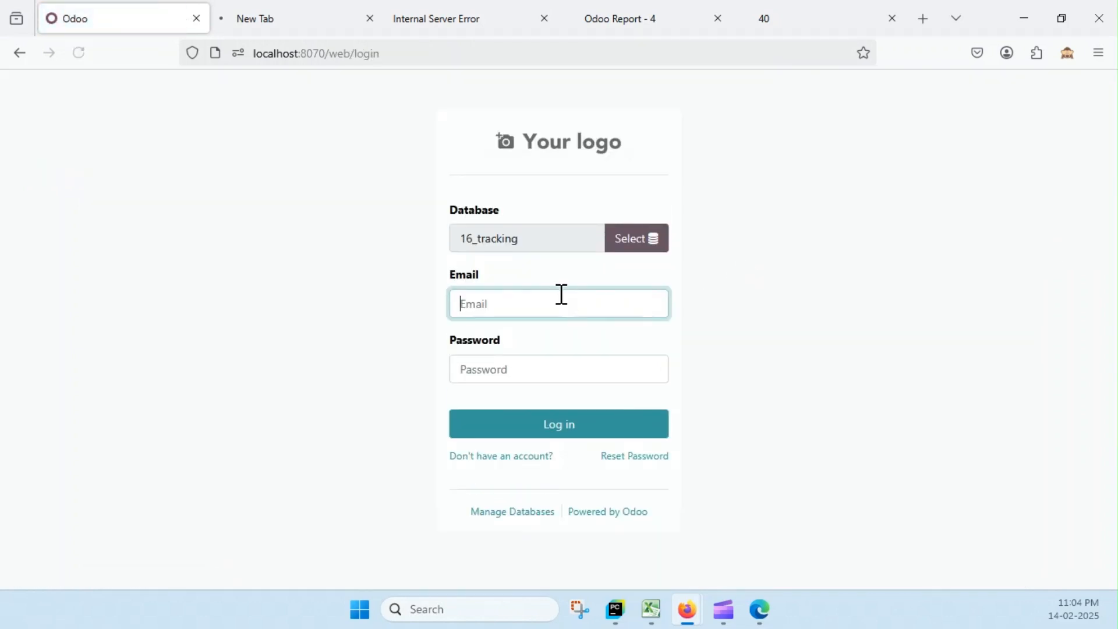
{"action": "type", "text": "demo"}
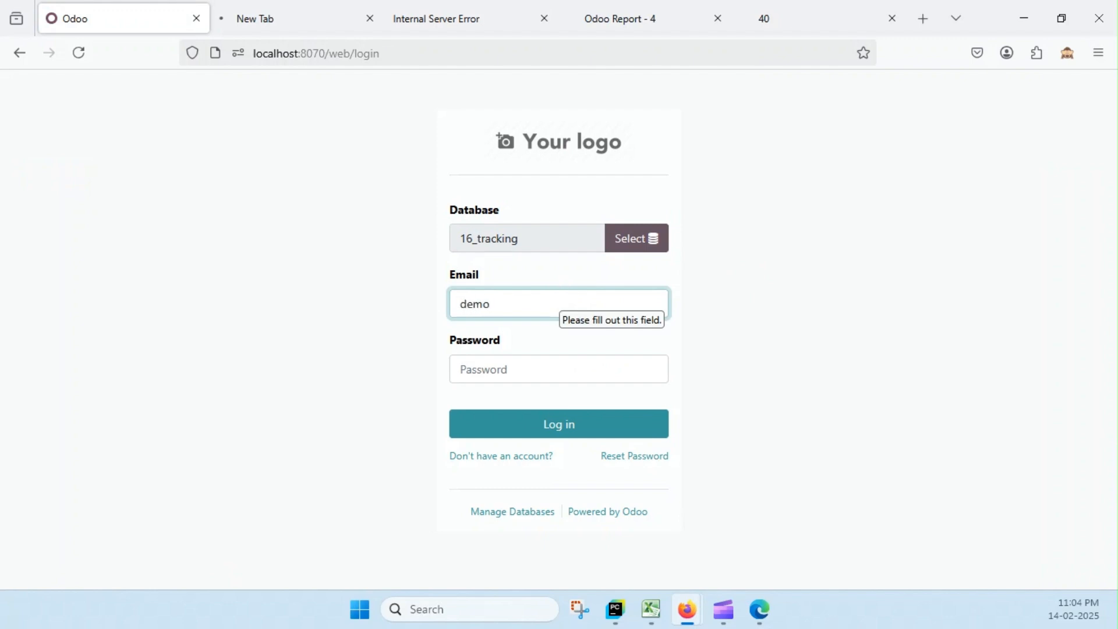
{"action": "key", "text": "Tab"}
{"action": "type", "text": "•••"}
{"action": "key", "text": "Return"}
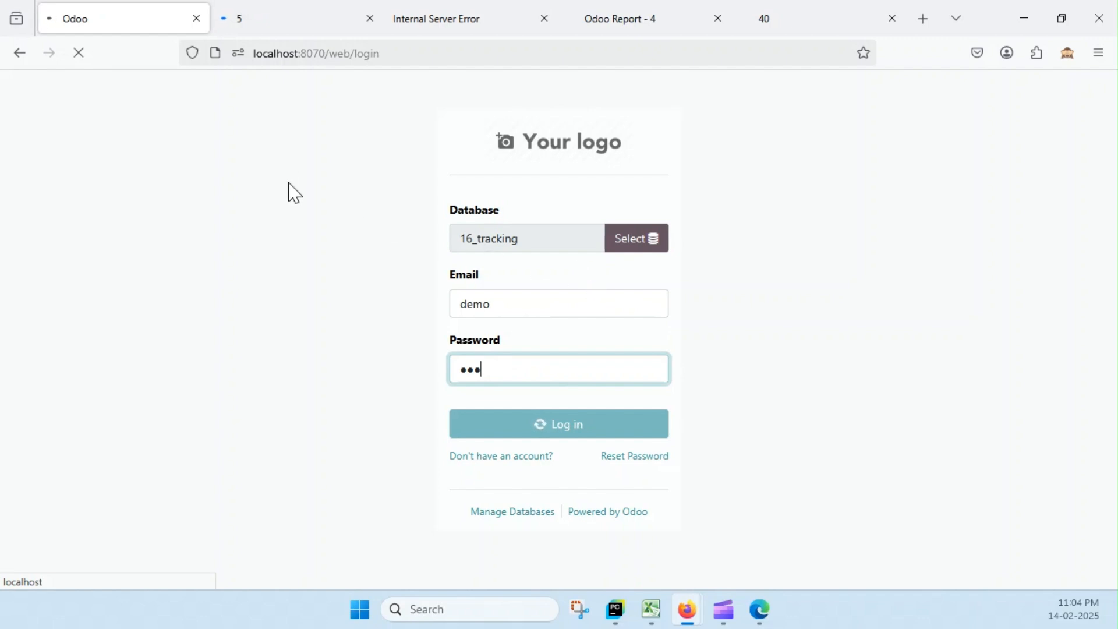
Examine the opened service ticket report, including its title, service number, customer, brand, technician and date details.
{"action": "left_click", "coordinate": [309, 21]}
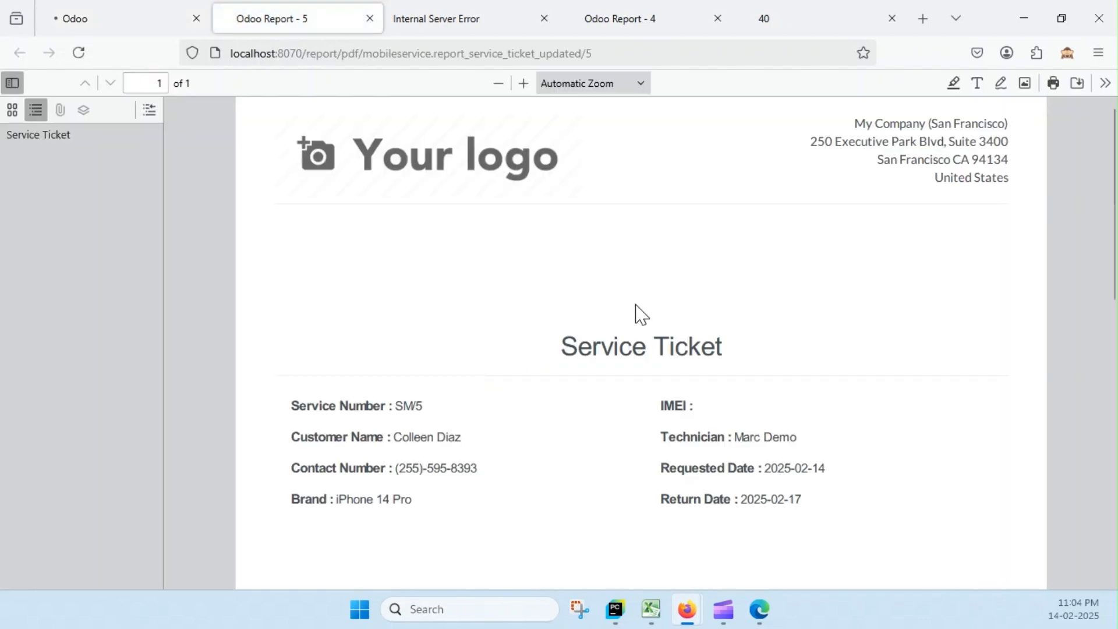
{"action": "left_click_drag", "start_coordinate": [561, 349], "coordinate": [670, 350]}
{"action": "scroll", "coordinate": [373, 303], "scroll_direction": "down", "scroll_amount": 3}
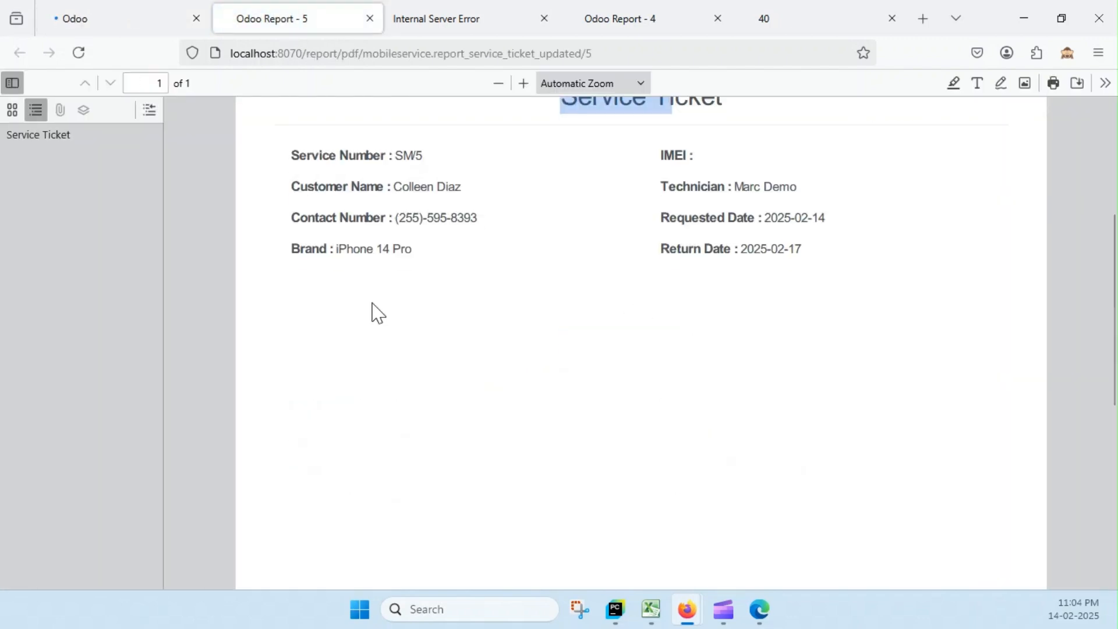
{"action": "scroll", "coordinate": [373, 303], "scroll_direction": "up", "scroll_amount": 1}
{"action": "left_click_drag", "start_coordinate": [434, 253], "coordinate": [398, 245]}
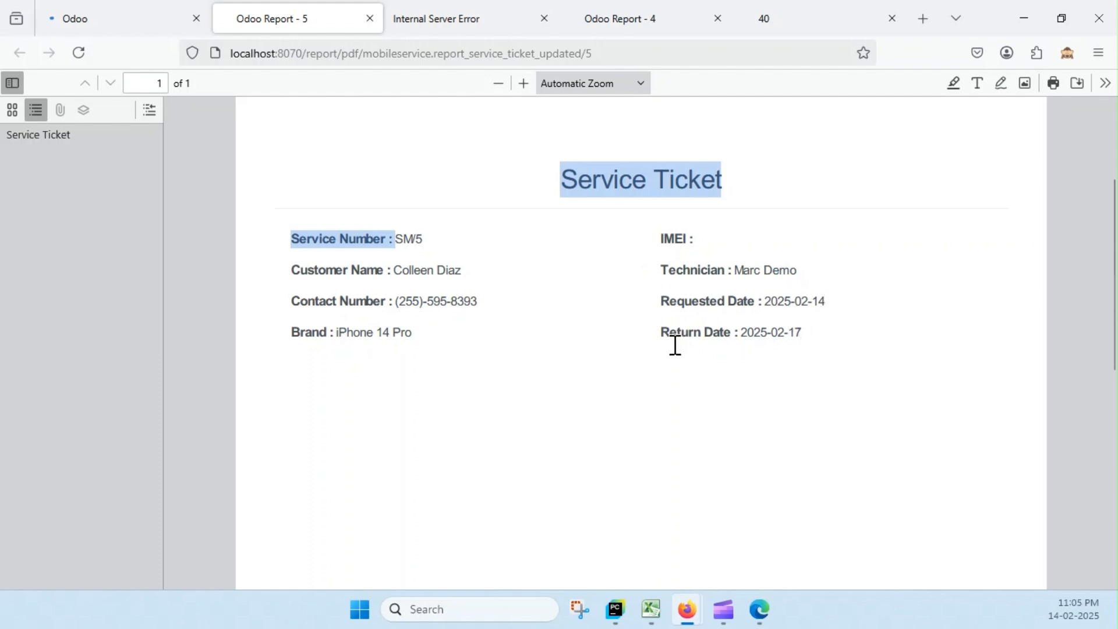
Return from the report to the service request list, open the request with Assigned status and check its service lines.
{"action": "left_click", "coordinate": [534, 408]}
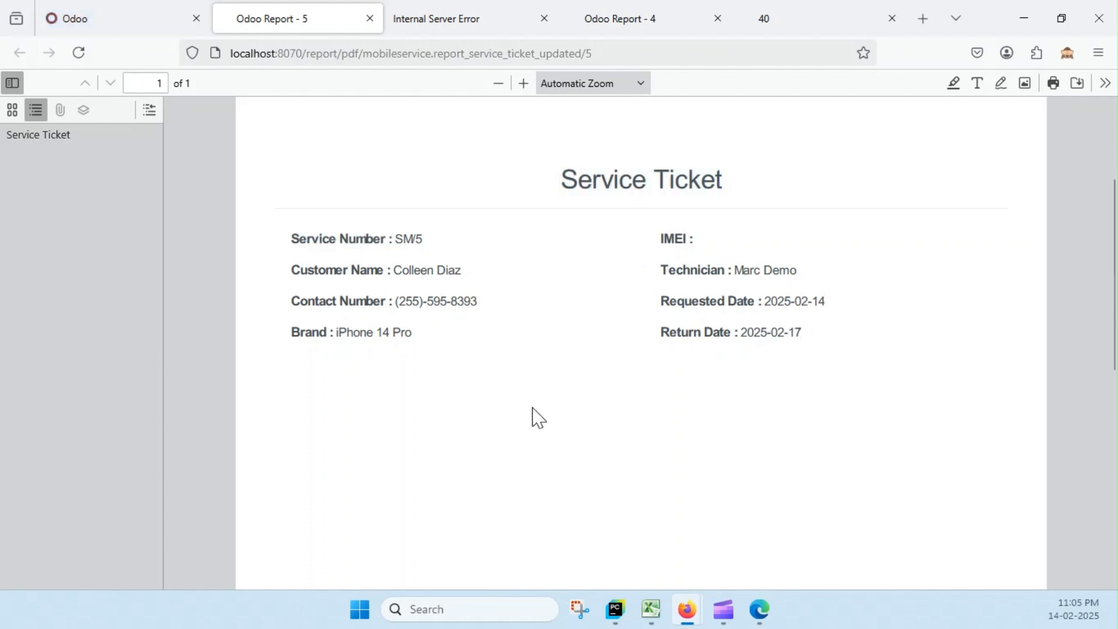
{"action": "left_click", "coordinate": [119, 11]}
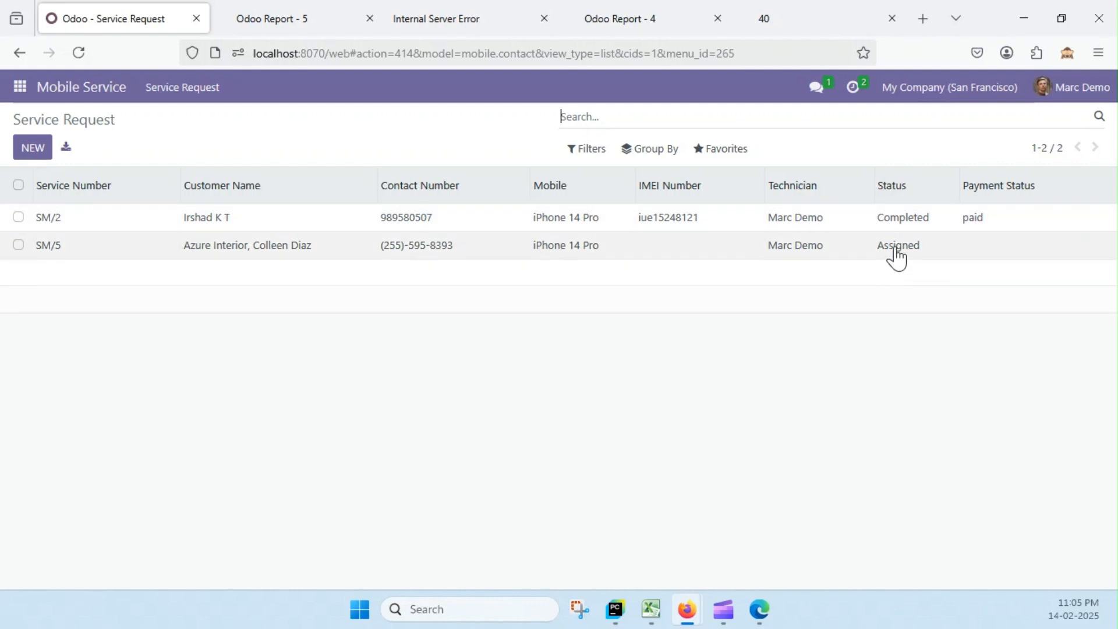
{"action": "left_click", "coordinate": [188, 250]}
{"action": "scroll", "coordinate": [204, 370], "scroll_direction": "down", "scroll_amount": 3}
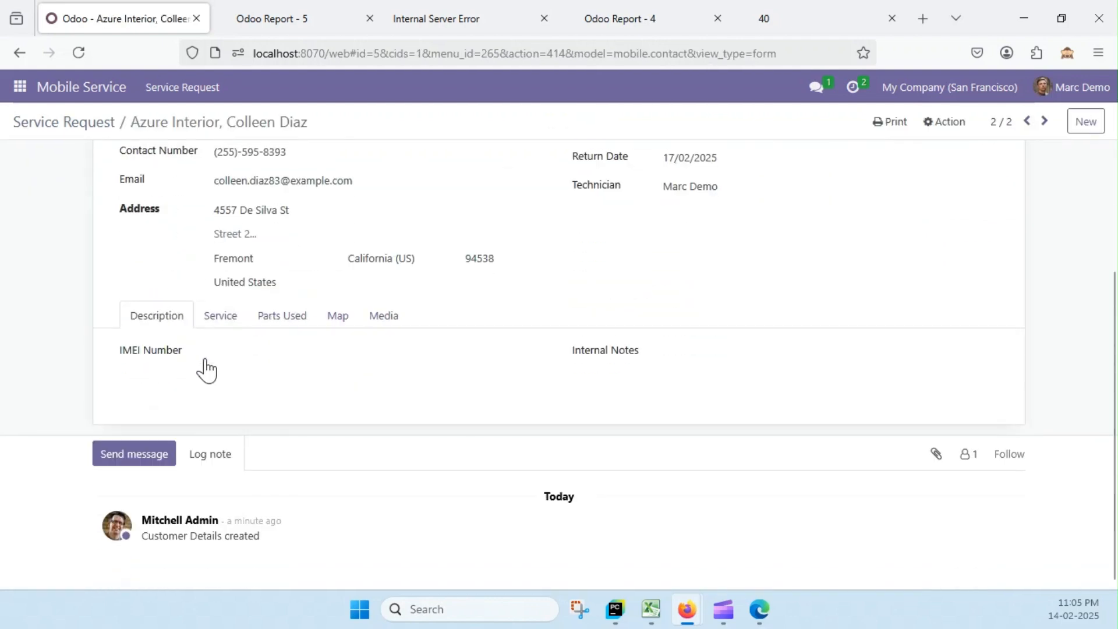
{"action": "left_click", "coordinate": [221, 317]}
{"action": "left_click", "coordinate": [145, 348]}
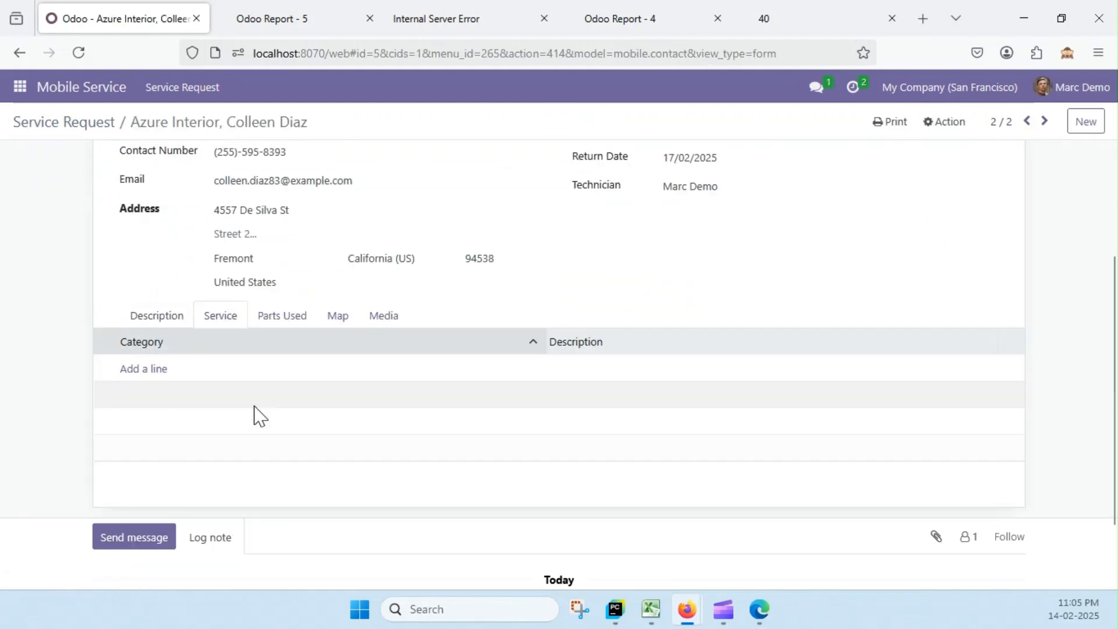
Set the quantity of the Mobile Speaker part used in the request to 1.
{"action": "left_click", "coordinate": [277, 319]}
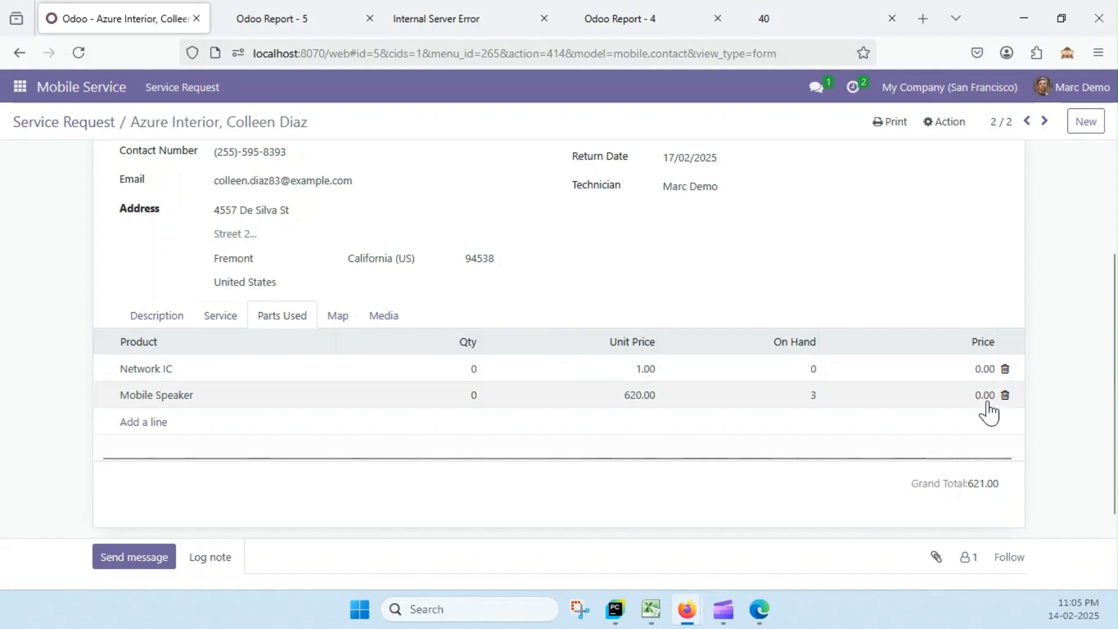
{"action": "left_click", "coordinate": [502, 393]}
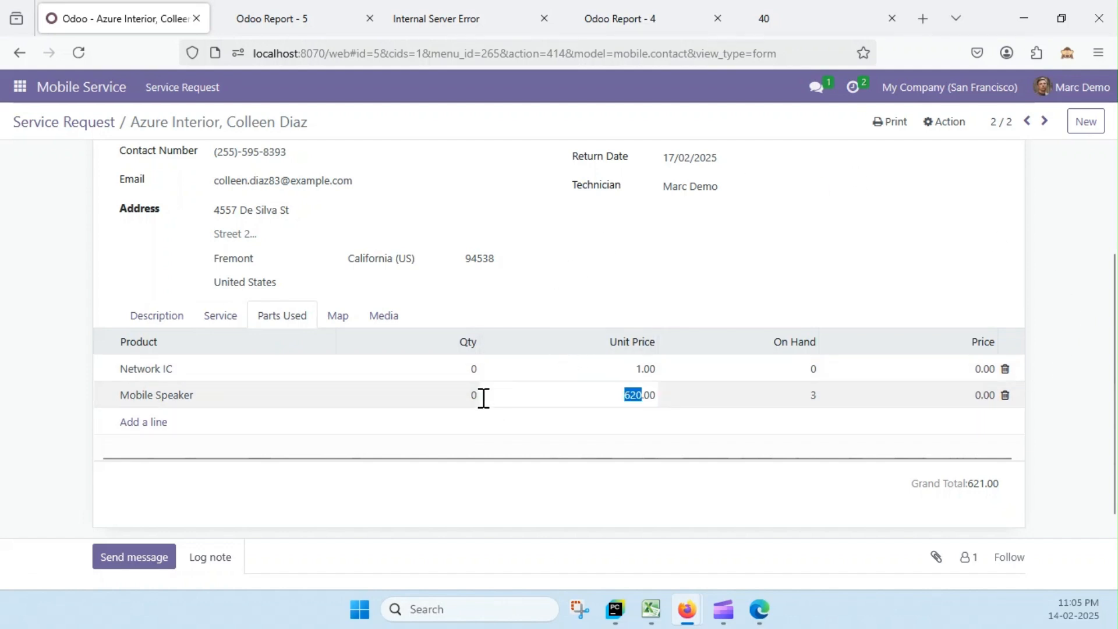
{"action": "left_click", "coordinate": [463, 398]}
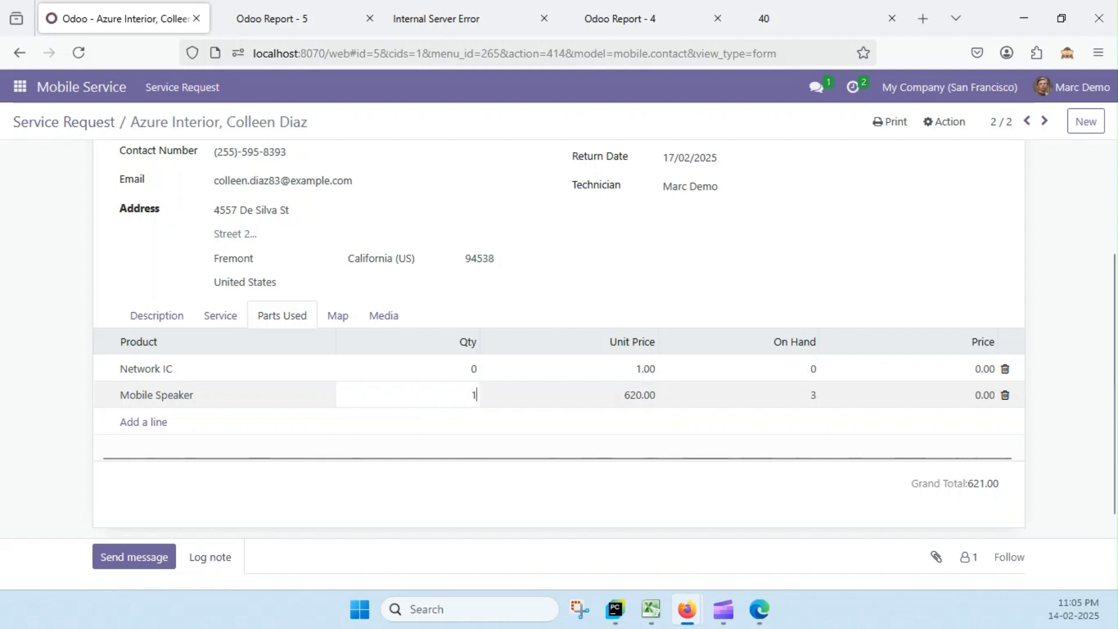
Set the Network IC part's quantity to 1 and its unit price to 950, and check the grand total.
{"action": "left_click", "coordinate": [466, 367]}
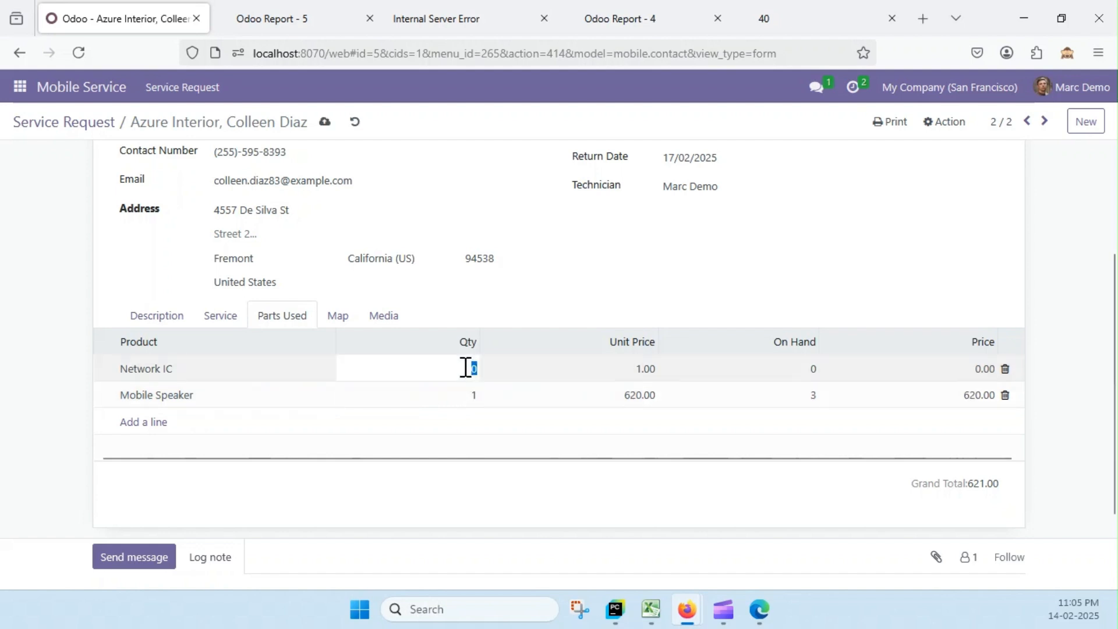
{"action": "key", "text": "Tab"}
{"action": "key", "text": "Tab"}
{"action": "left_click", "coordinate": [540, 372]}
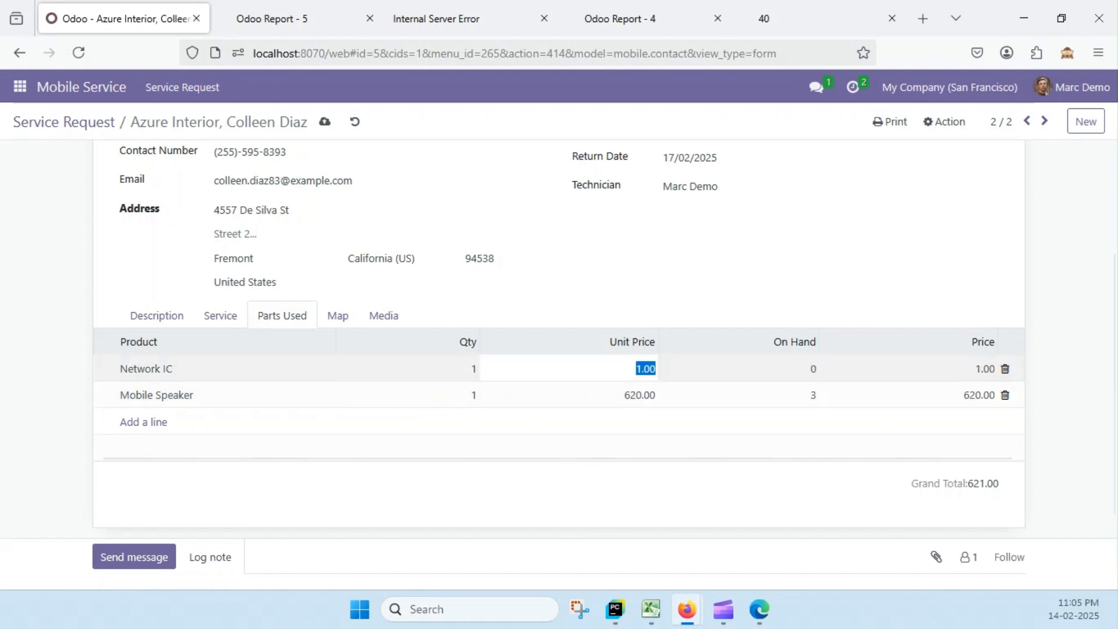
{"action": "type", "text": "9"}
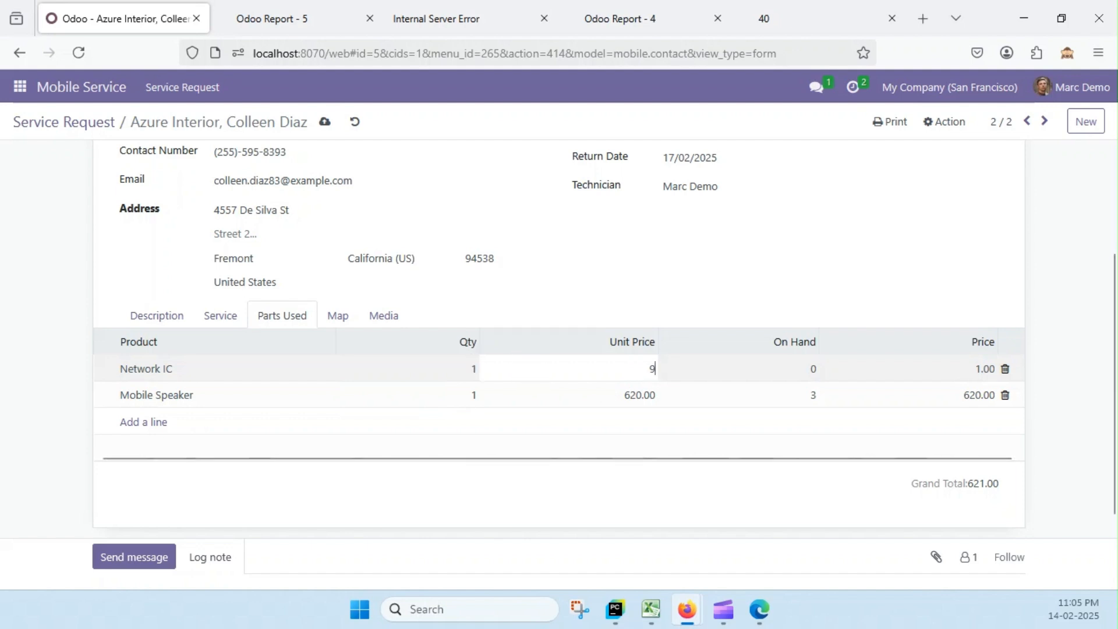
{"action": "type", "text": "50"}
{"action": "key", "text": "Tab"}
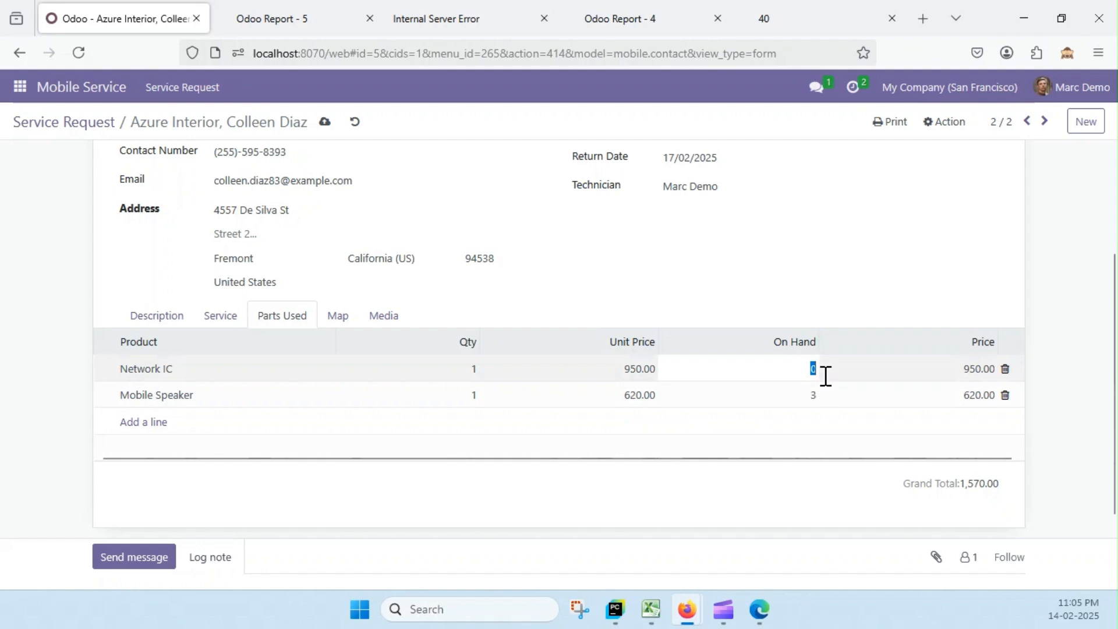
{"action": "left_click_drag", "start_coordinate": [967, 483], "coordinate": [1020, 484]}
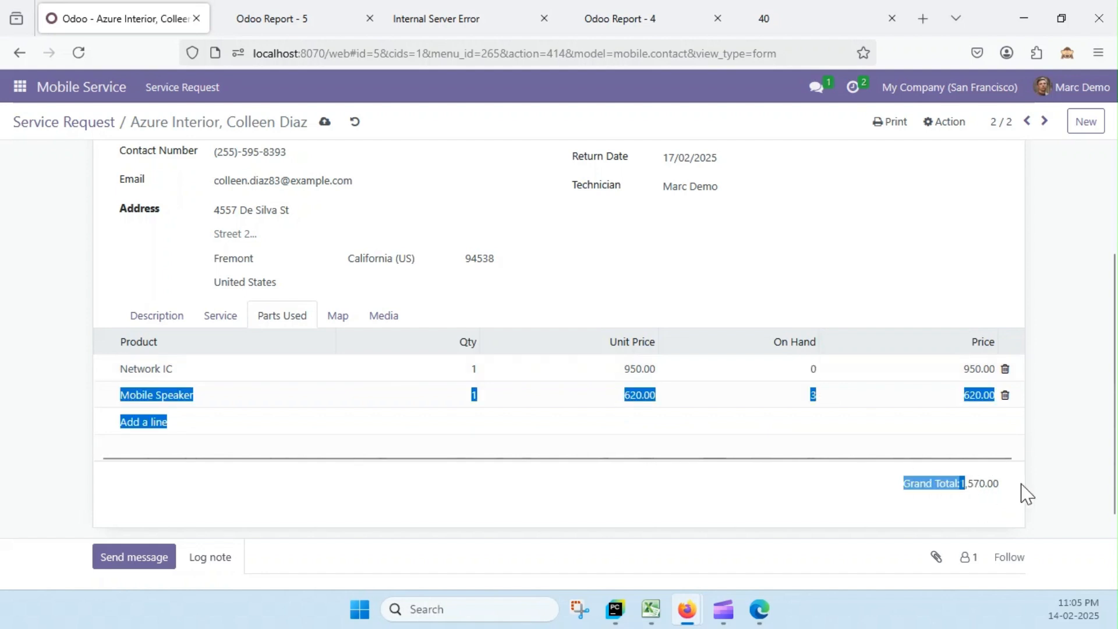
Add a Hardware Repair Charge line with quantity 1 to the parts used.
{"action": "left_click", "coordinate": [157, 425]}
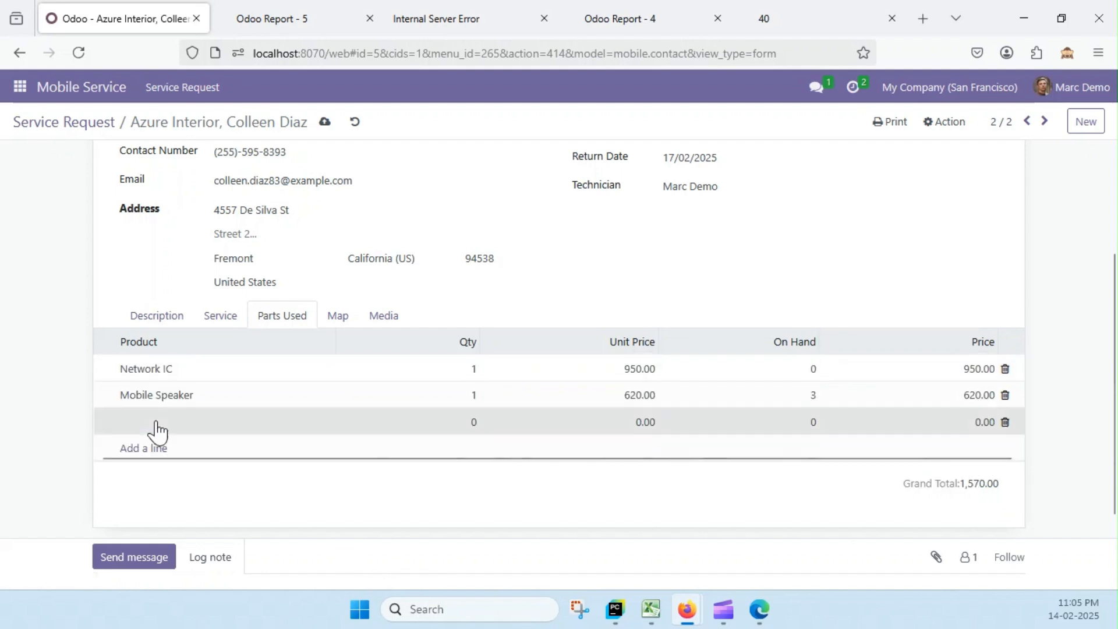
{"action": "type", "text": "har"}
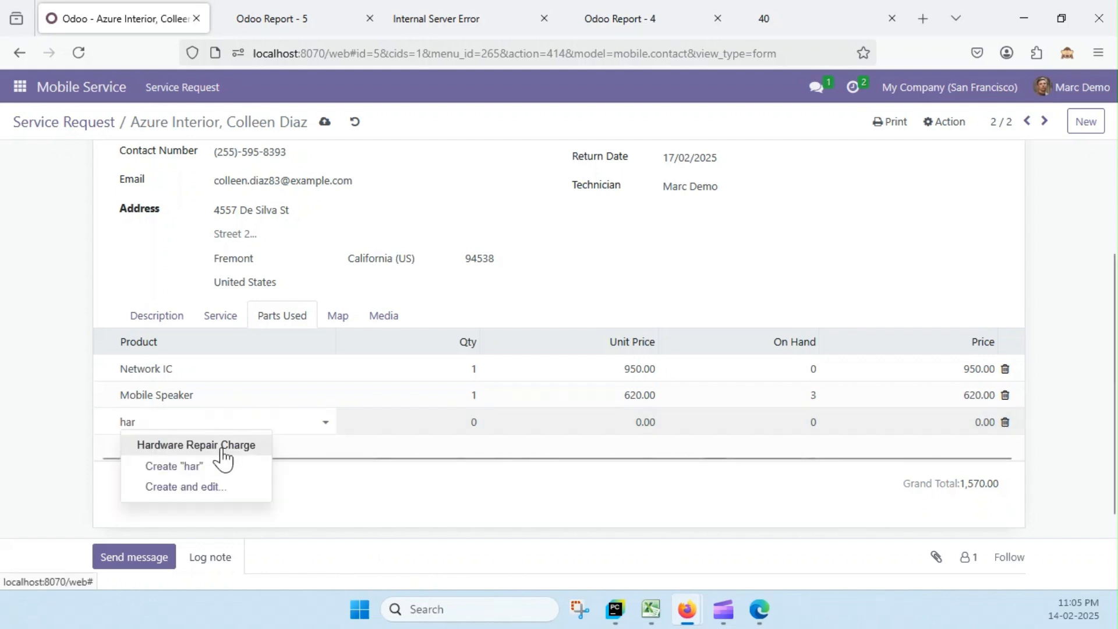
{"action": "left_click", "coordinate": [223, 446]}
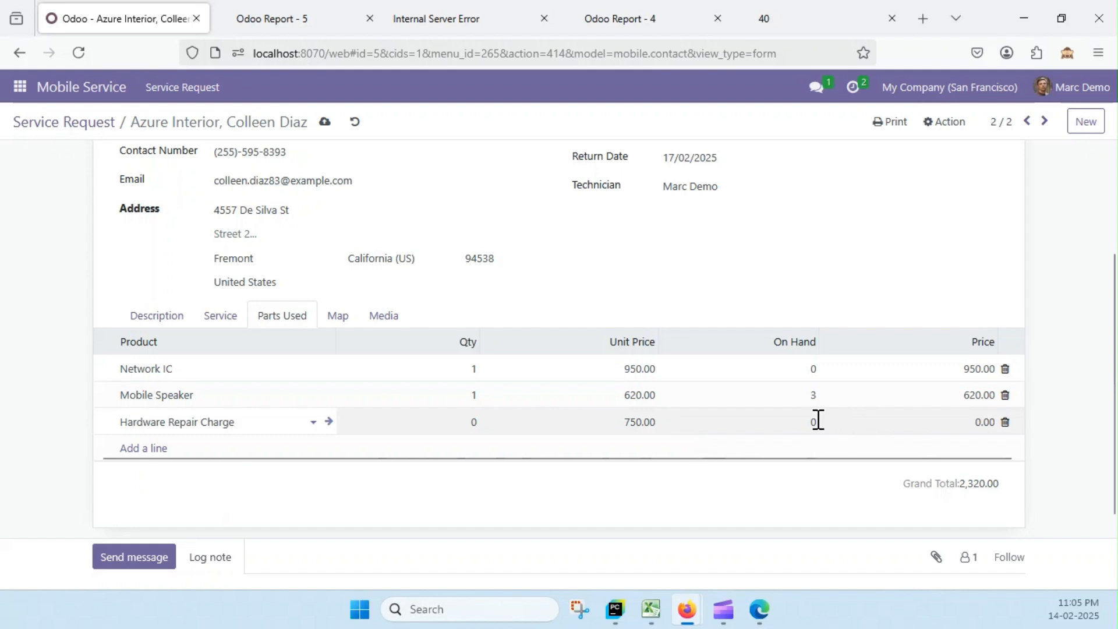
{"action": "left_click", "coordinate": [453, 423]}
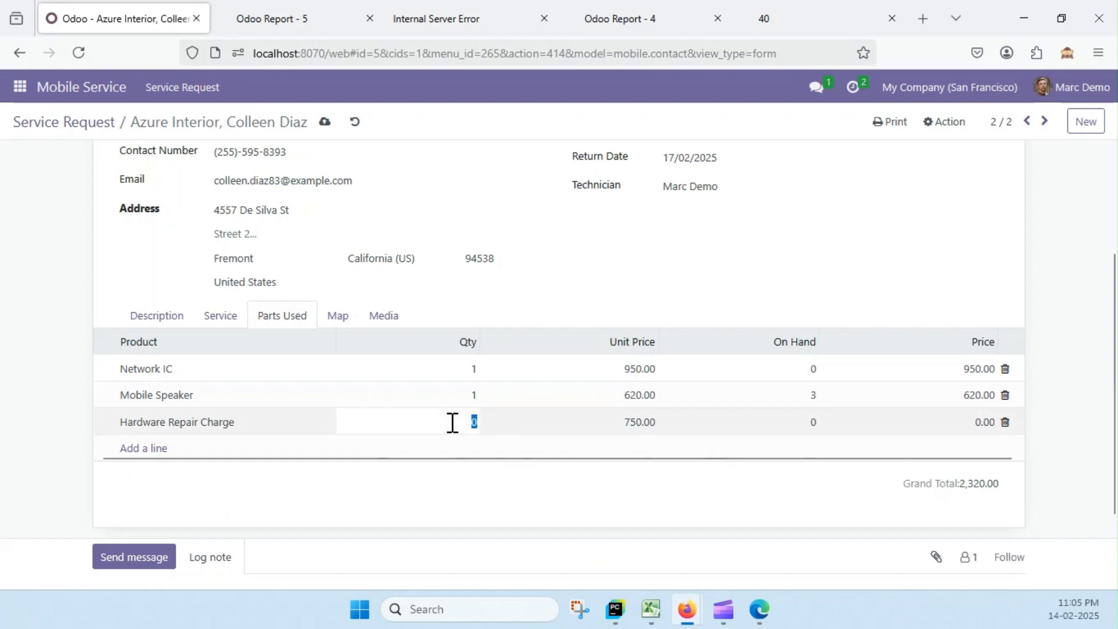
{"action": "key", "text": "Tab"}
{"action": "key", "text": "Tab"}
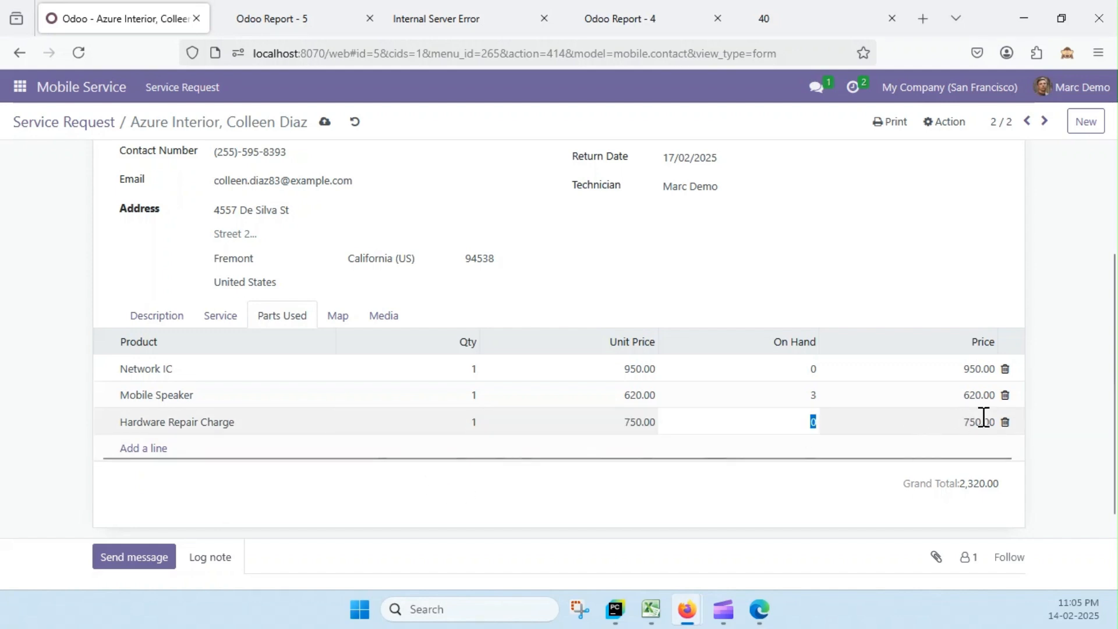
Save the service request with its parts and move it to the In Progress stage.
{"action": "scroll", "coordinate": [563, 464], "scroll_direction": "down", "scroll_amount": 1}
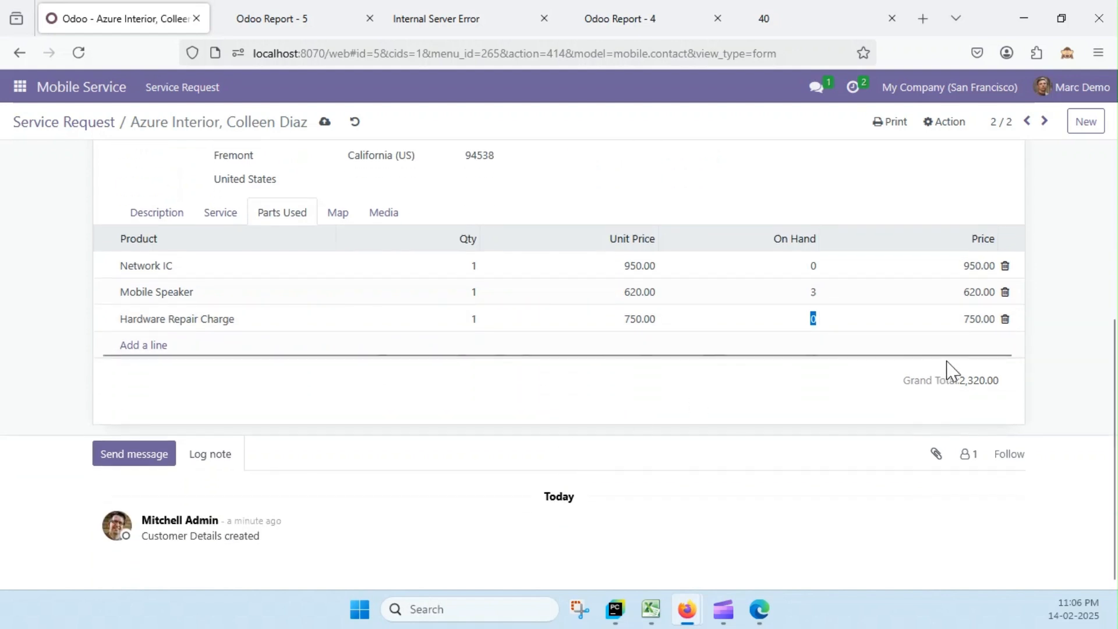
{"action": "scroll", "coordinate": [318, 344], "scroll_direction": "up", "scroll_amount": 4}
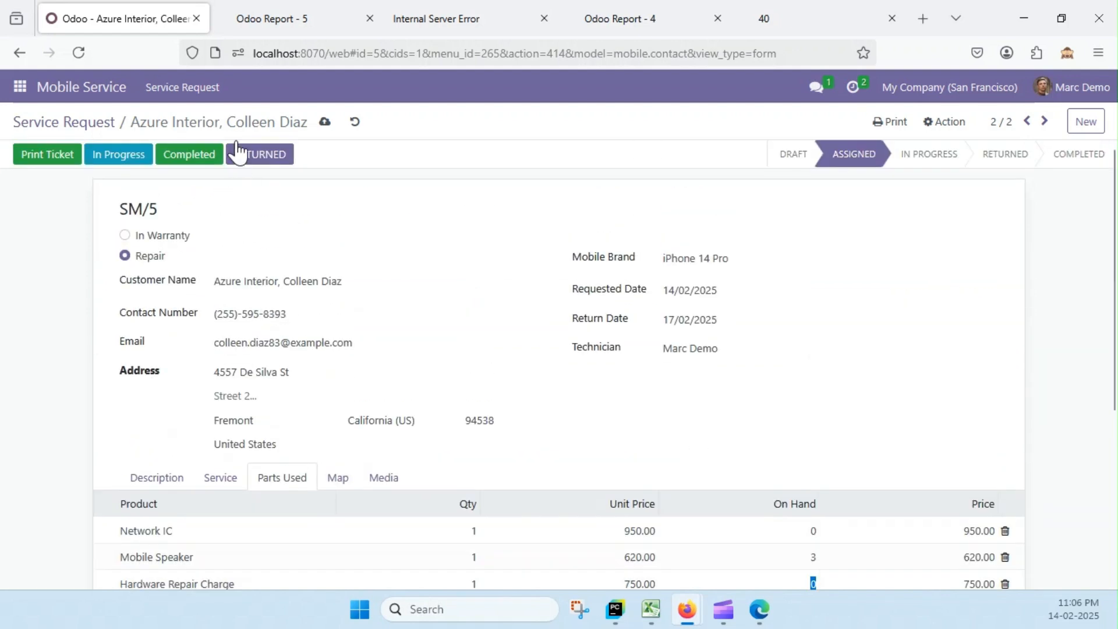
{"action": "left_click", "coordinate": [324, 122]}
{"action": "left_click", "coordinate": [102, 154]}
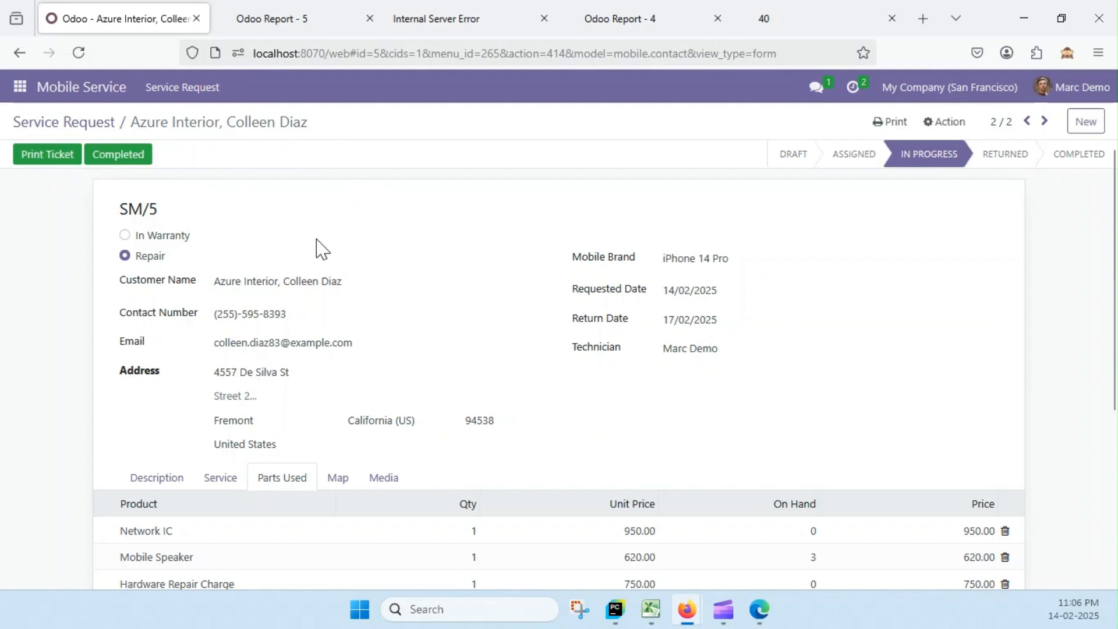
Check the parts used in the in-progress request and mark the request as Completed.
{"action": "scroll", "coordinate": [402, 332], "scroll_direction": "down", "scroll_amount": 3}
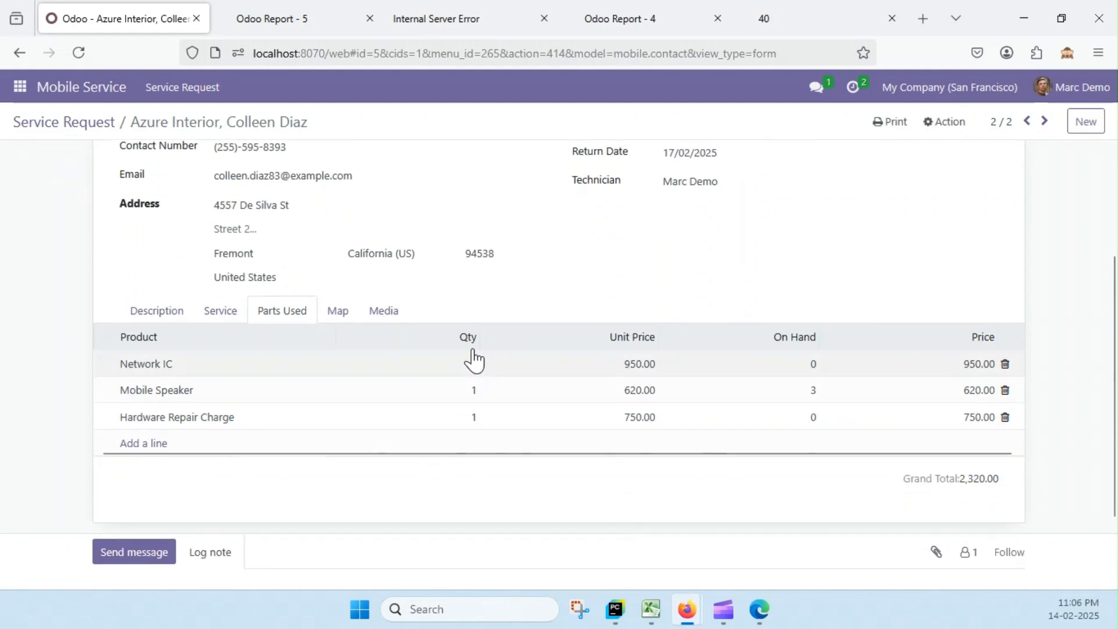
{"action": "scroll", "coordinate": [524, 286], "scroll_direction": "up", "scroll_amount": 3}
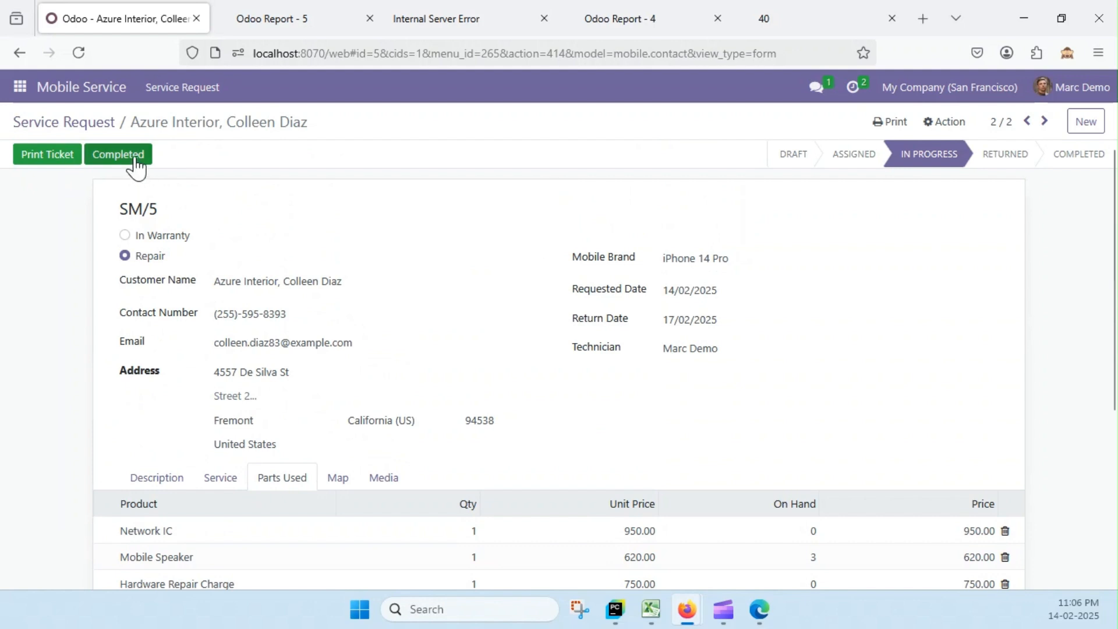
{"action": "left_click", "coordinate": [134, 159]}
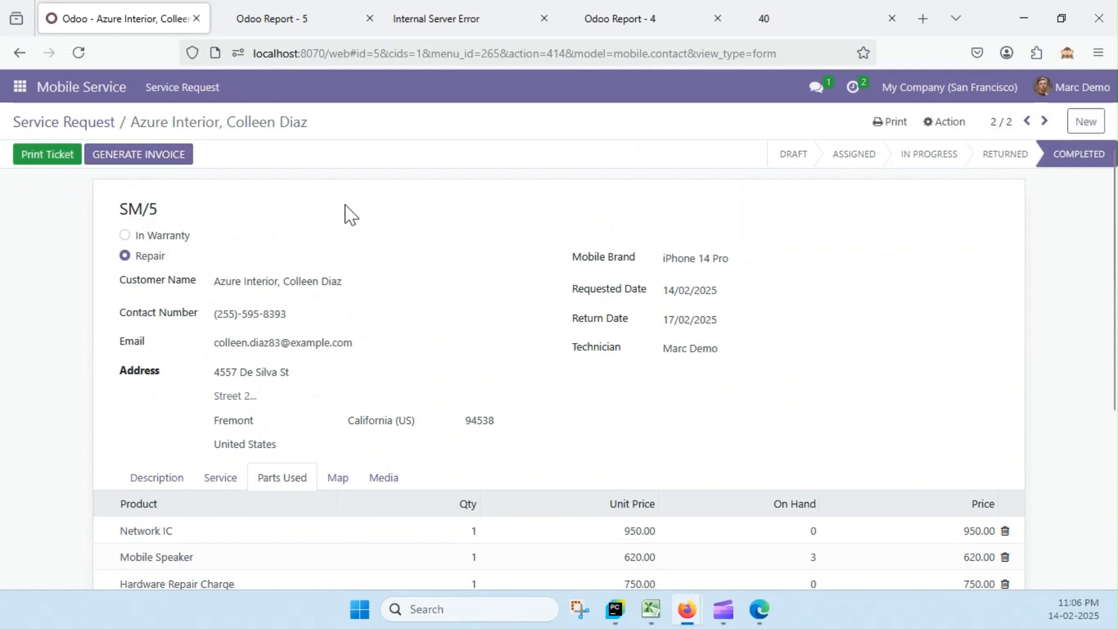
Generate the customer invoice for the completed service request and review the draft's invoice lines and total.
{"action": "scroll", "coordinate": [469, 419], "scroll_direction": "down", "scroll_amount": 3}
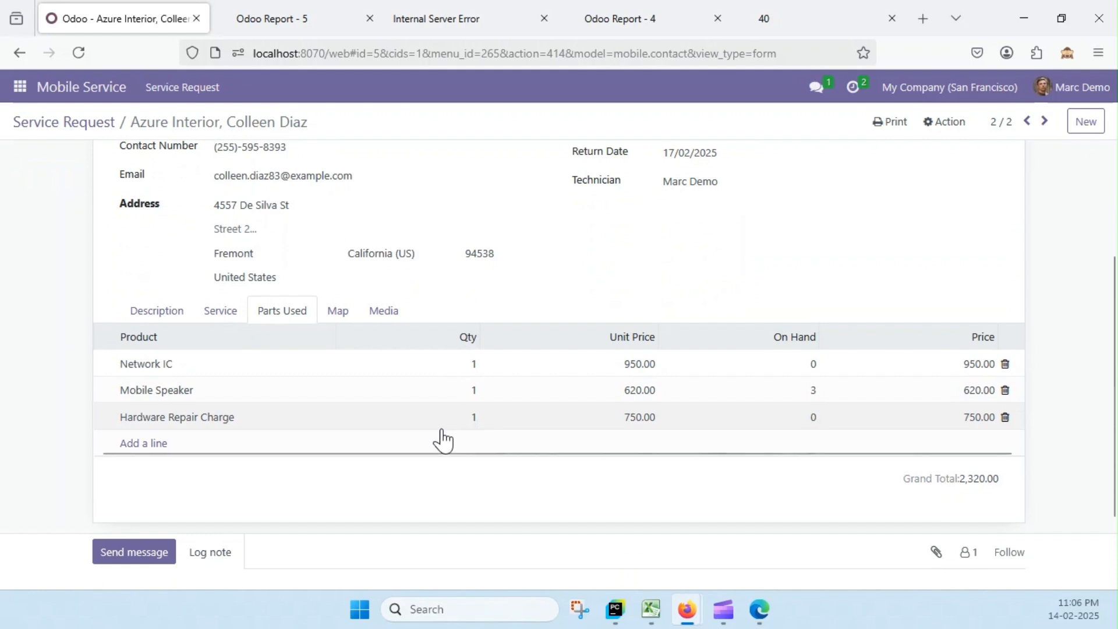
{"action": "scroll", "coordinate": [327, 417], "scroll_direction": "up", "scroll_amount": 3}
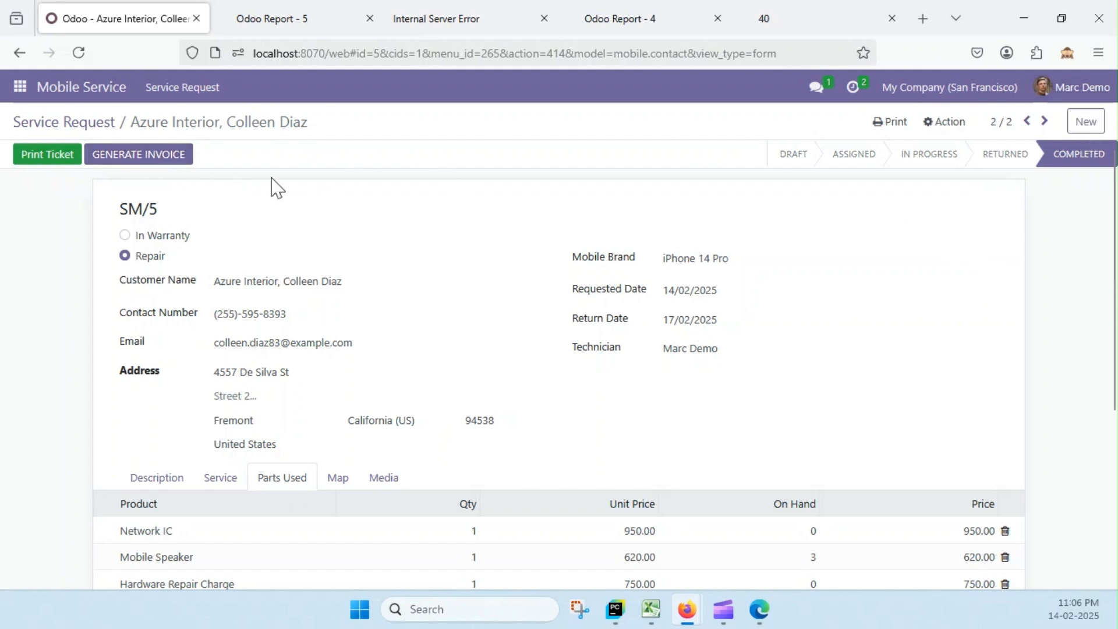
{"action": "left_click", "coordinate": [164, 160]}
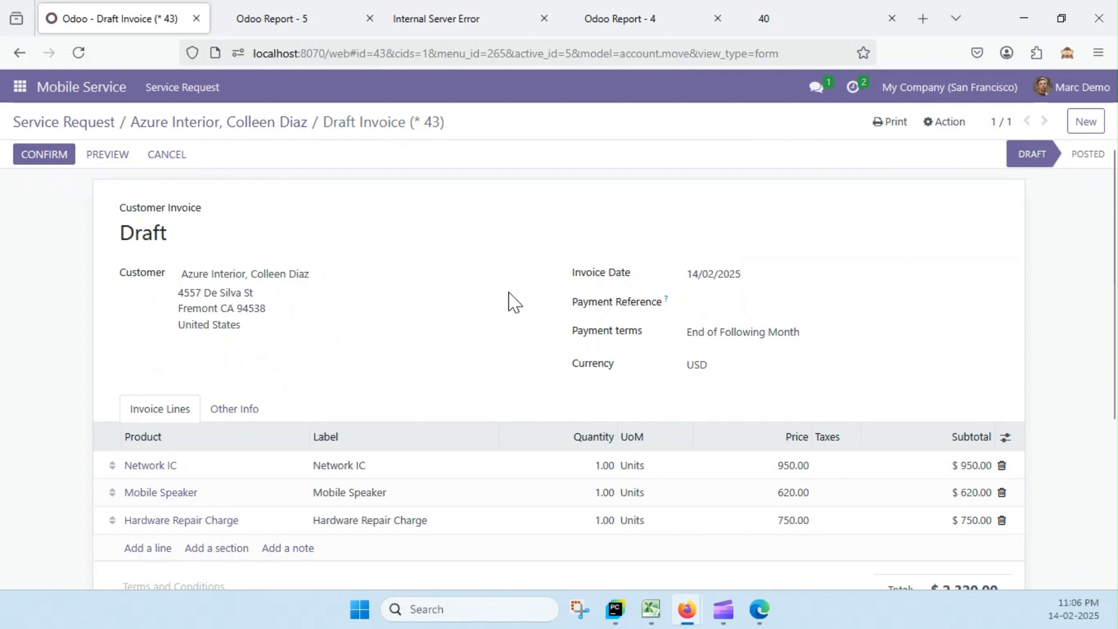
{"action": "scroll", "coordinate": [508, 301], "scroll_direction": "down", "scroll_amount": 3}
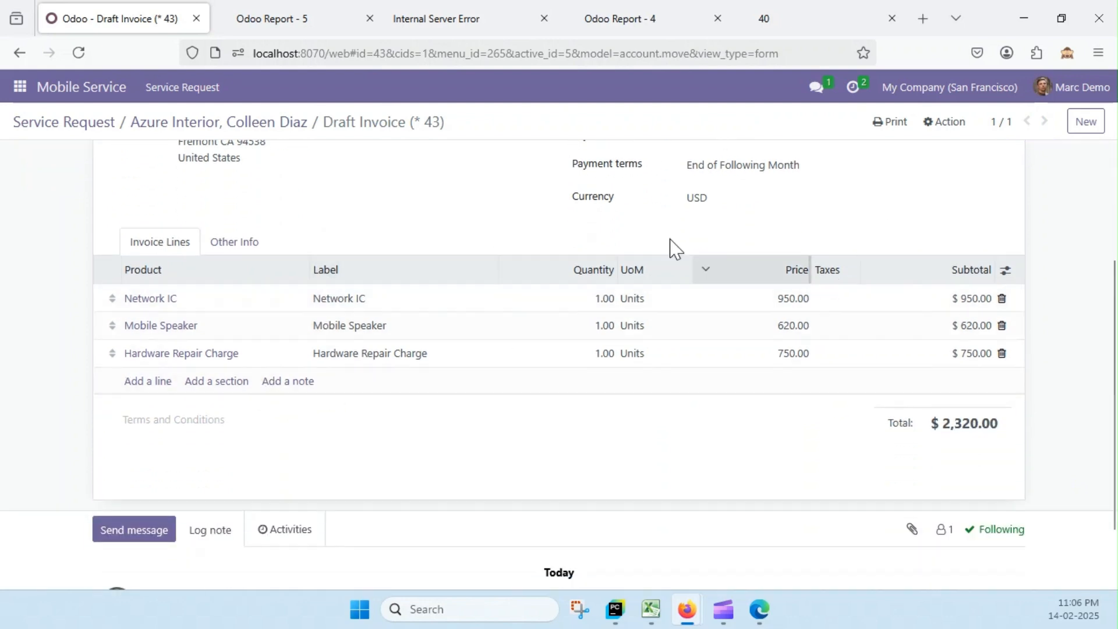
{"action": "scroll", "coordinate": [626, 244], "scroll_direction": "up", "scroll_amount": 3}
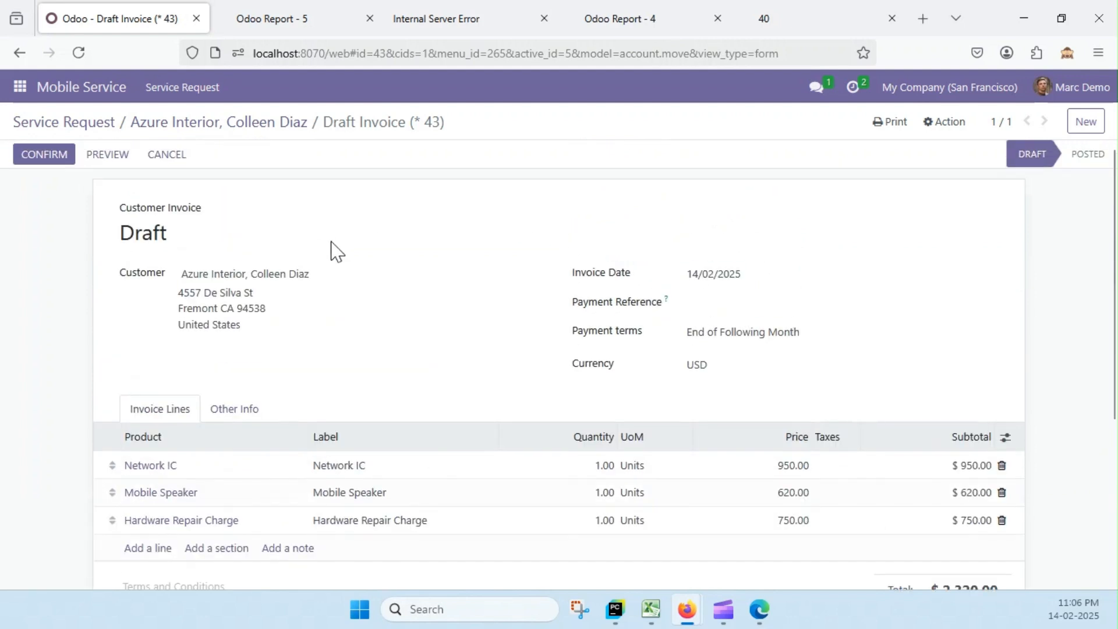
Preview the draft invoice in the customer portal, examine its lines, total and UPI payment code, and return to the invoice form.
{"action": "left_click", "coordinate": [101, 155]}
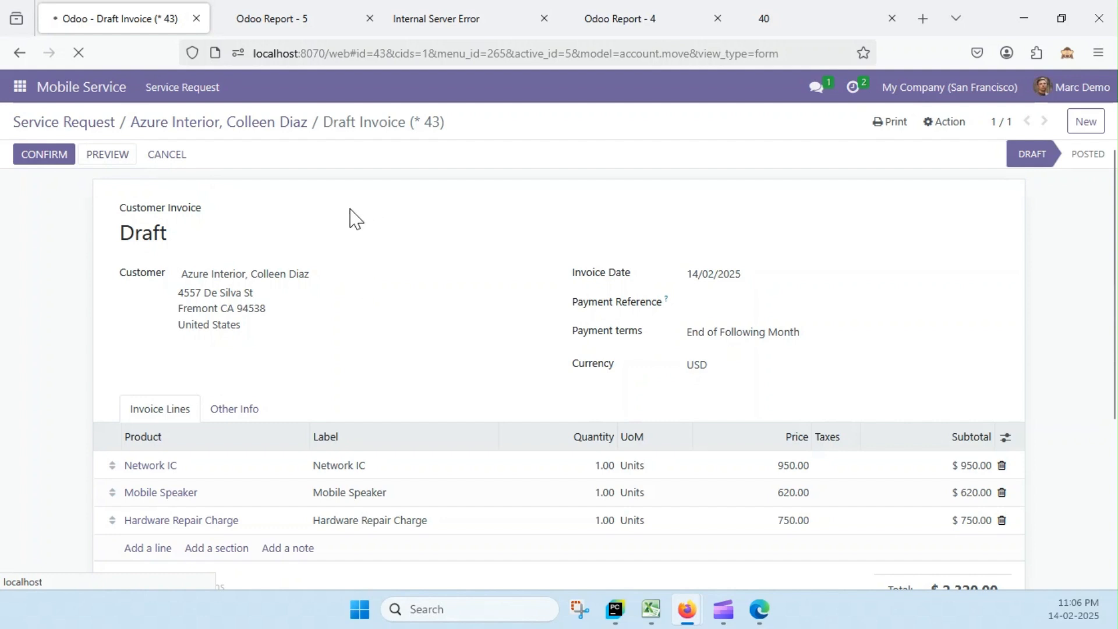
{"action": "scroll", "coordinate": [344, 224], "scroll_direction": "down", "scroll_amount": 2}
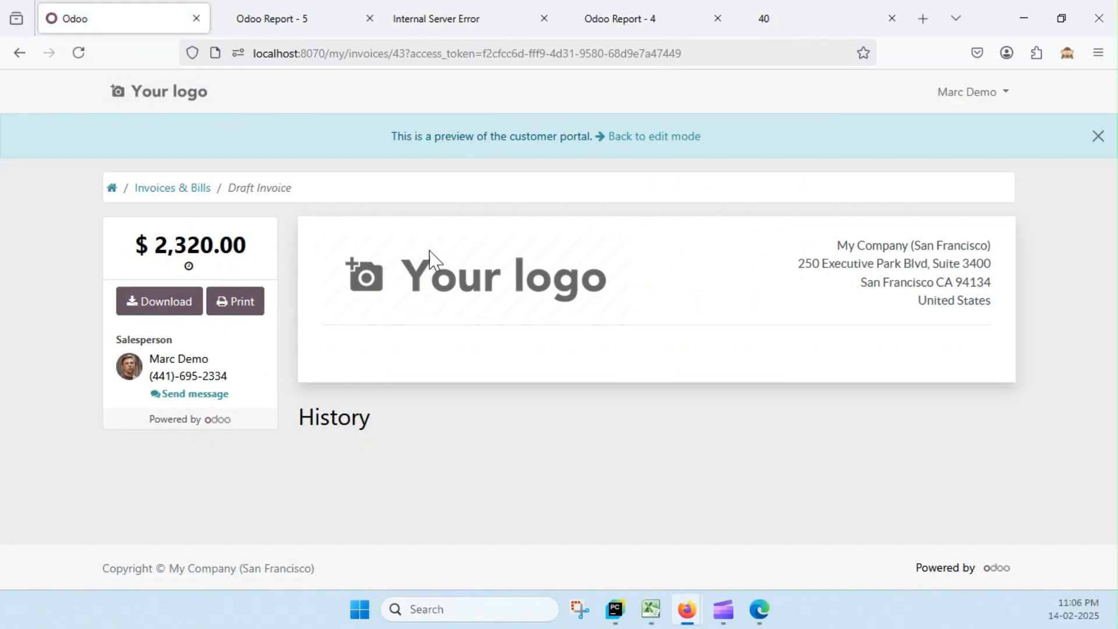
{"action": "scroll", "coordinate": [452, 344], "scroll_direction": "down", "scroll_amount": 6}
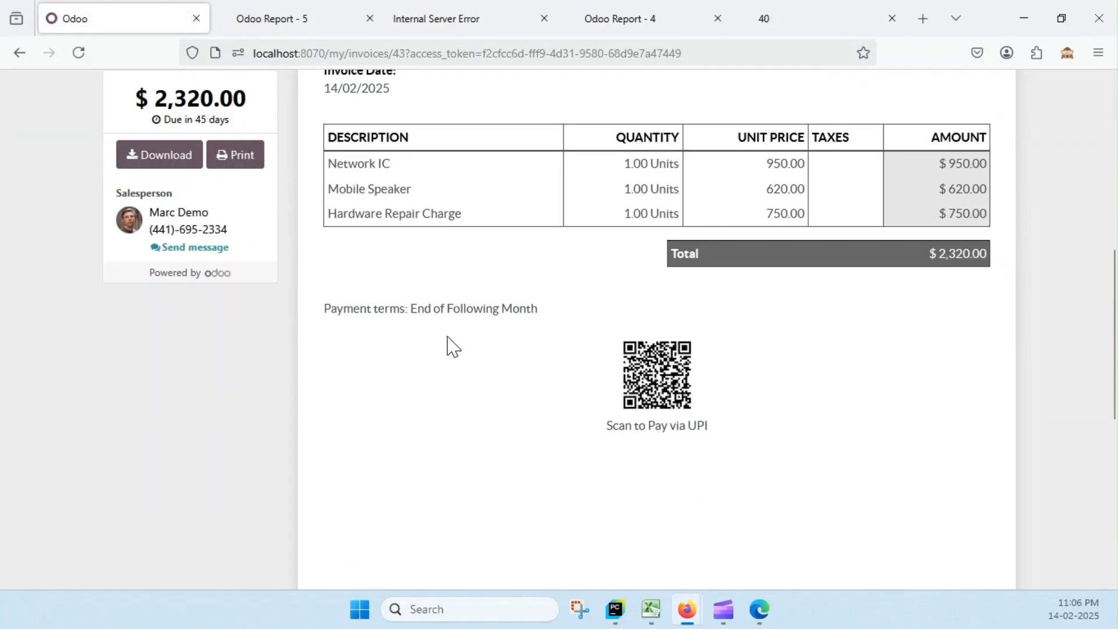
{"action": "scroll", "coordinate": [449, 334], "scroll_direction": "down", "scroll_amount": 7}
{"action": "scroll", "coordinate": [449, 334], "scroll_direction": "up", "scroll_amount": 6}
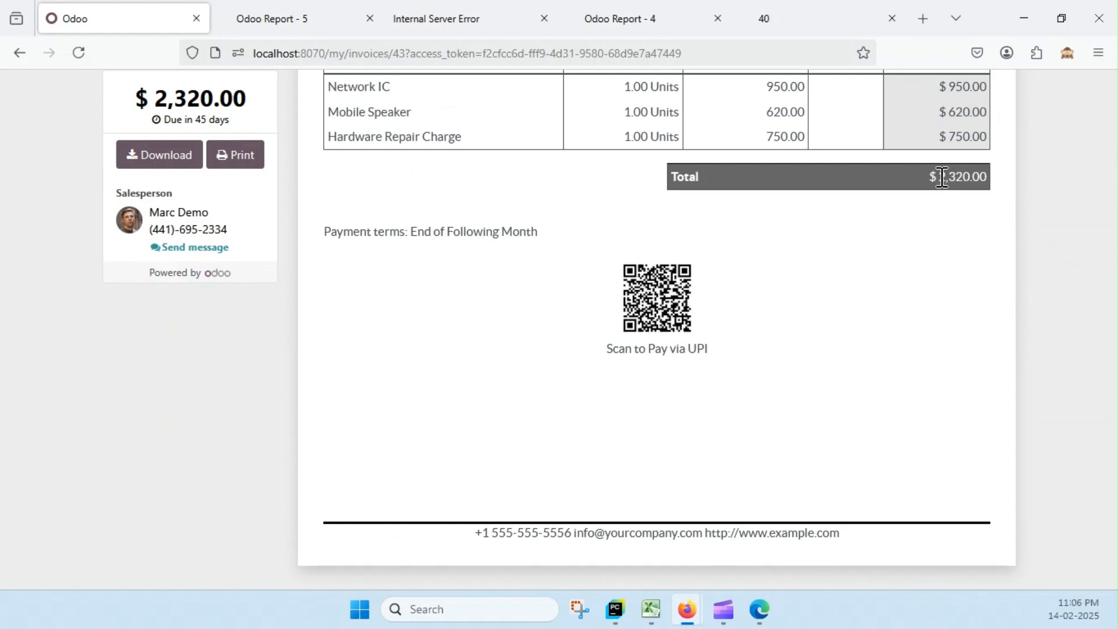
{"action": "left_click_drag", "start_coordinate": [937, 176], "coordinate": [992, 180]}
{"action": "scroll", "coordinate": [653, 303], "scroll_direction": "up", "scroll_amount": 5}
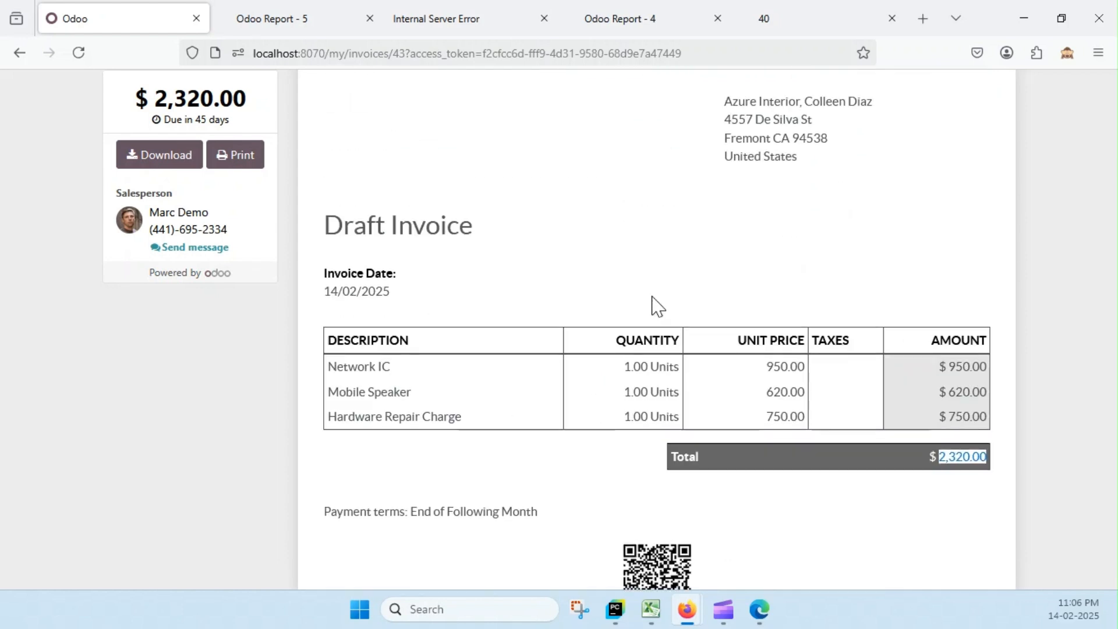
{"action": "scroll", "coordinate": [653, 303], "scroll_direction": "up", "scroll_amount": 4}
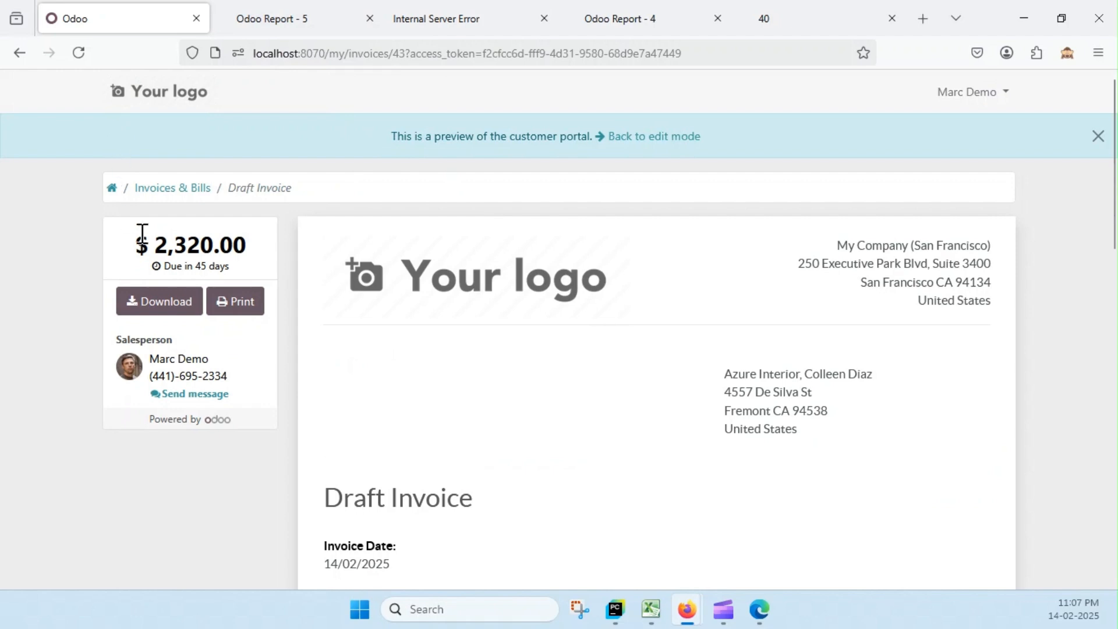
{"action": "left_click", "coordinate": [19, 53]}
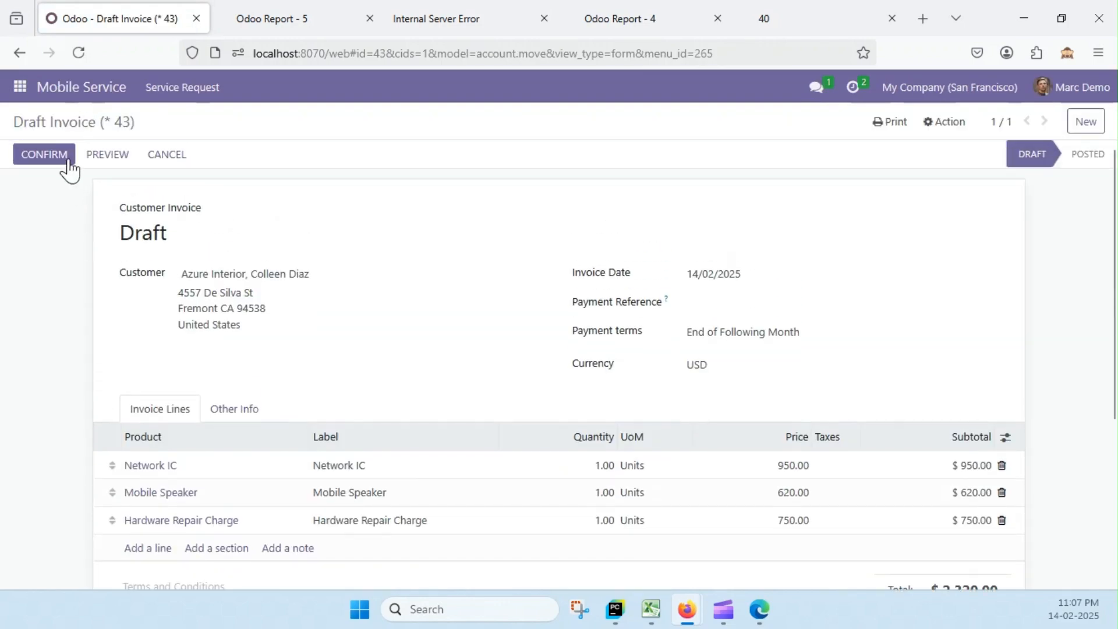
Confirm the draft invoice and reopen the posted invoice through the customer's contact record.
{"action": "left_click", "coordinate": [44, 154]}
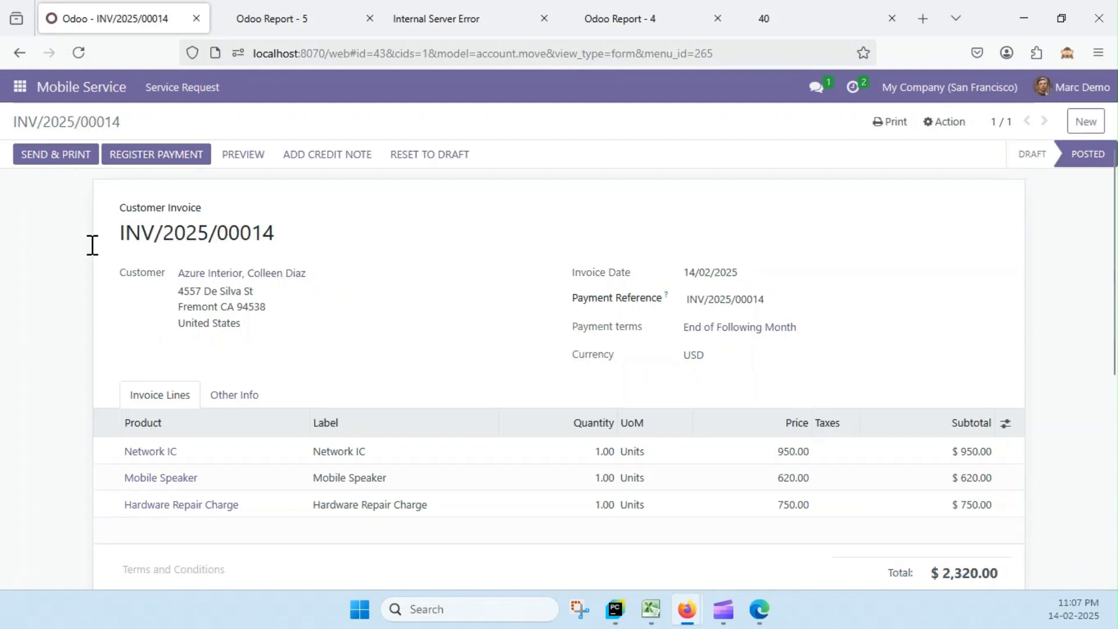
{"action": "left_click", "coordinate": [293, 274]}
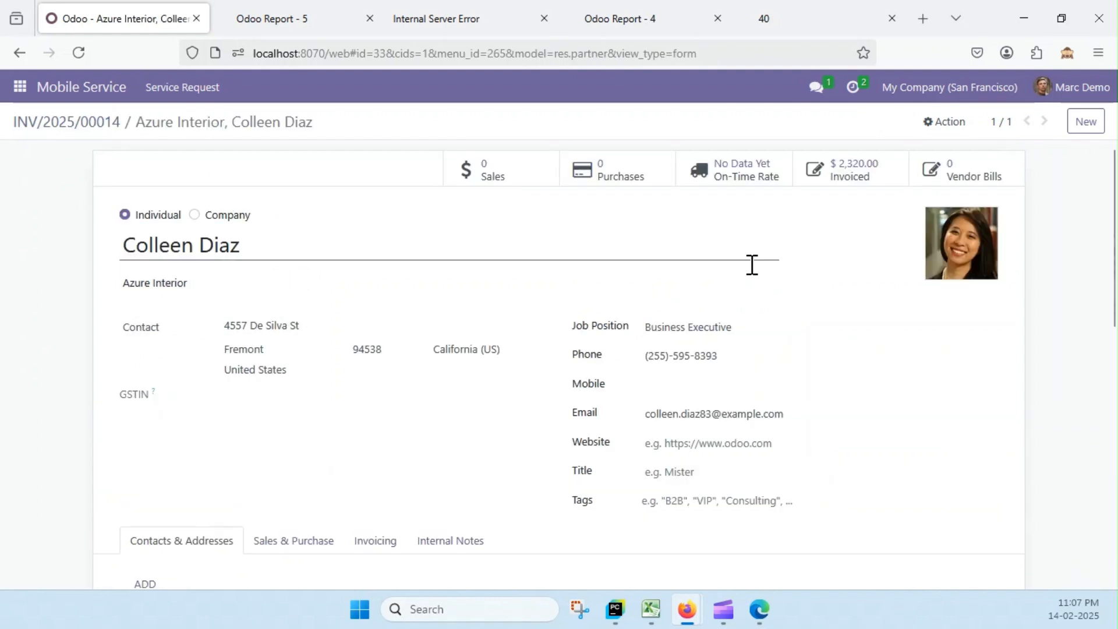
{"action": "left_click", "coordinate": [860, 170]}
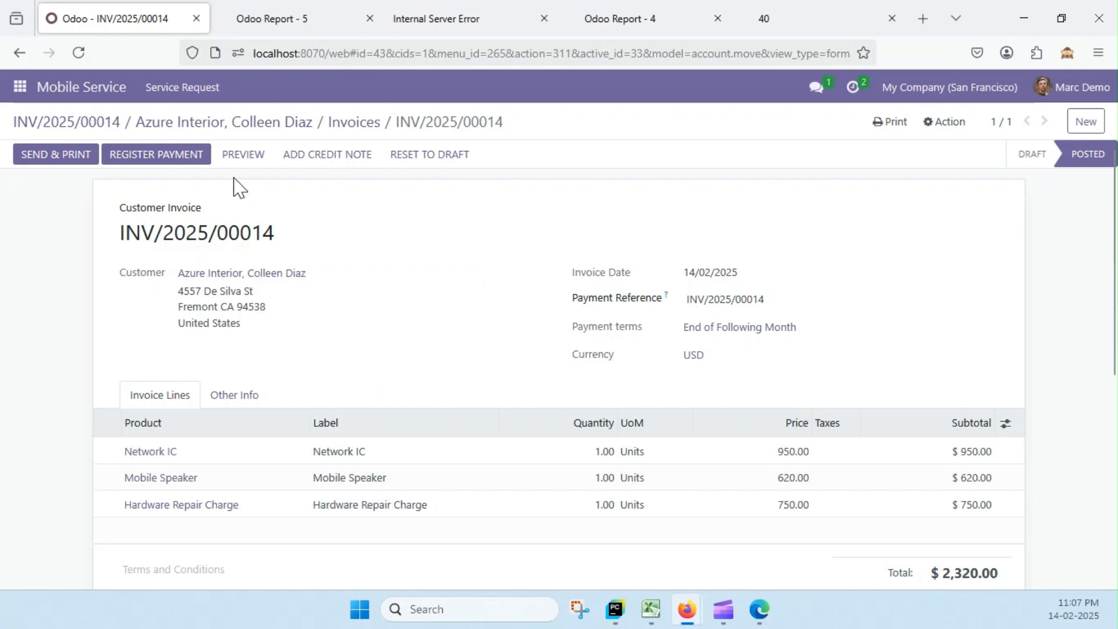
Register a partial payment of $1,500.00 on the posted invoice with the Cash journal, keeping the payment difference open.
{"action": "left_click", "coordinate": [166, 156]}
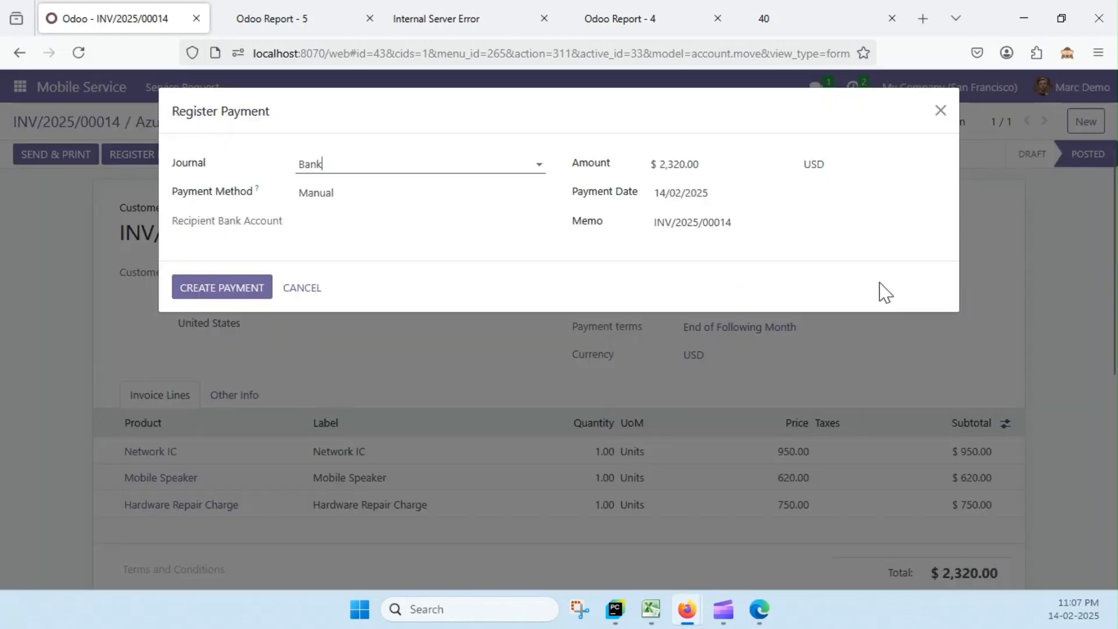
{"action": "left_click", "coordinate": [436, 166]}
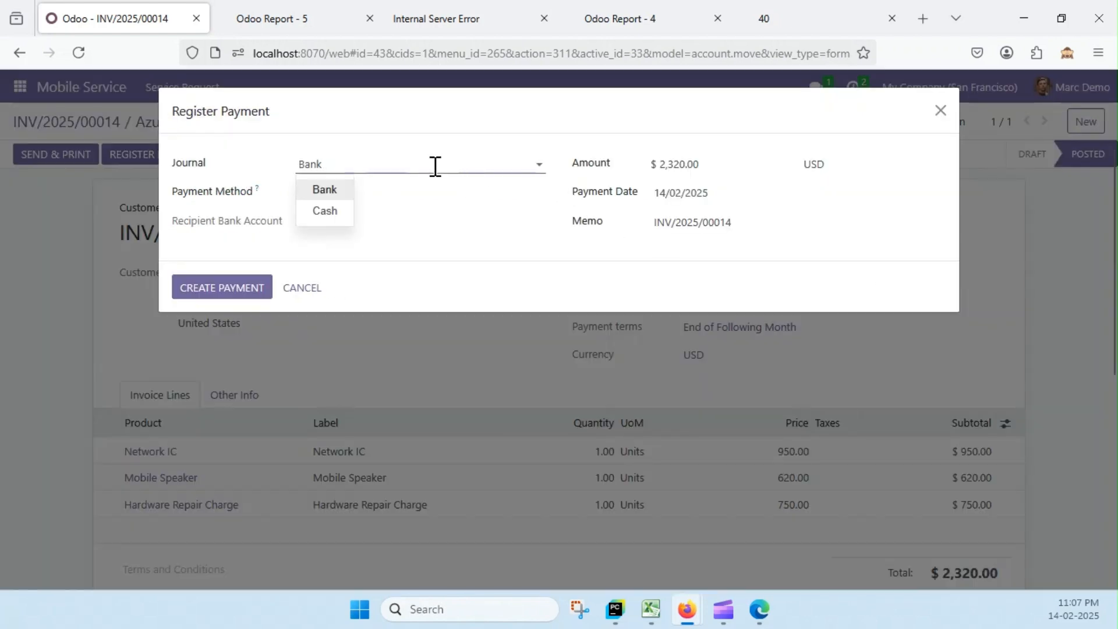
{"action": "left_click", "coordinate": [329, 220]}
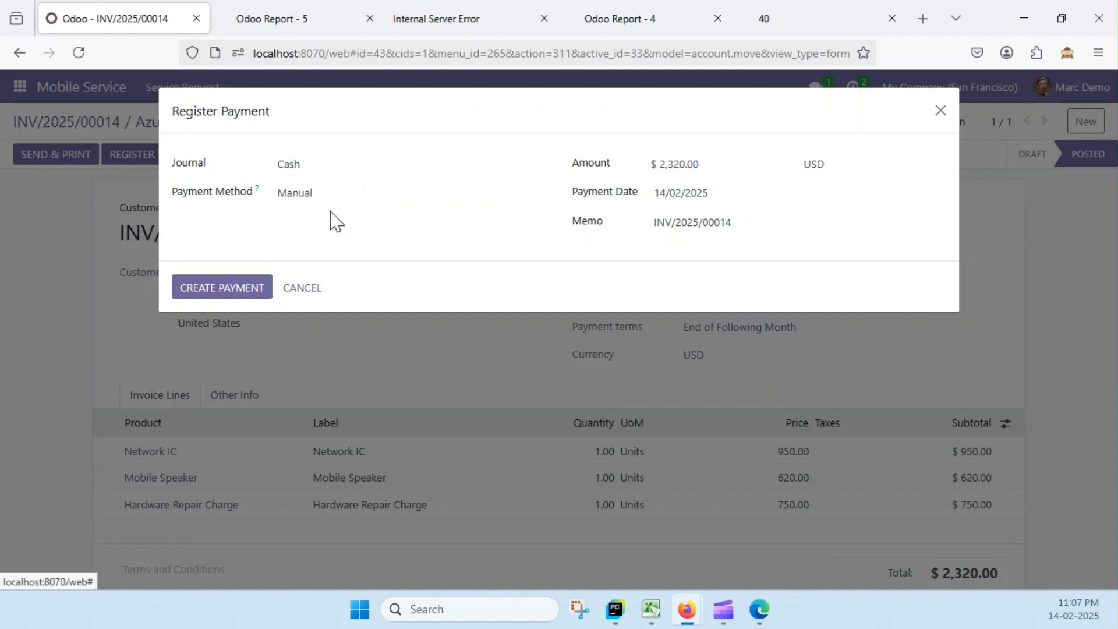
{"action": "triple_click", "coordinate": [727, 165]}
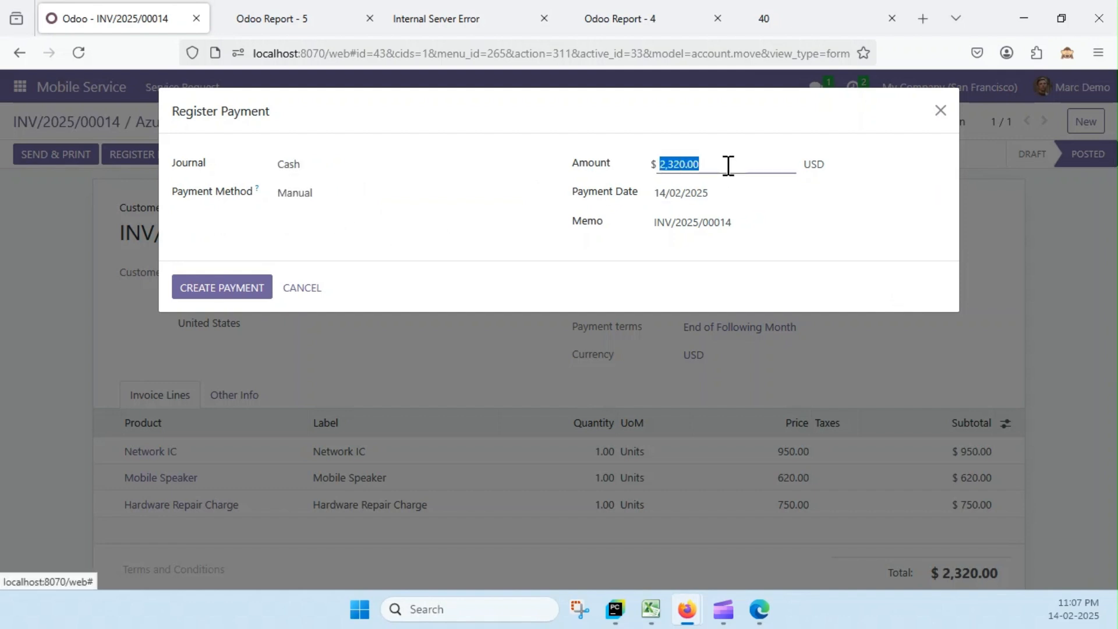
{"action": "type", "text": "1500"}
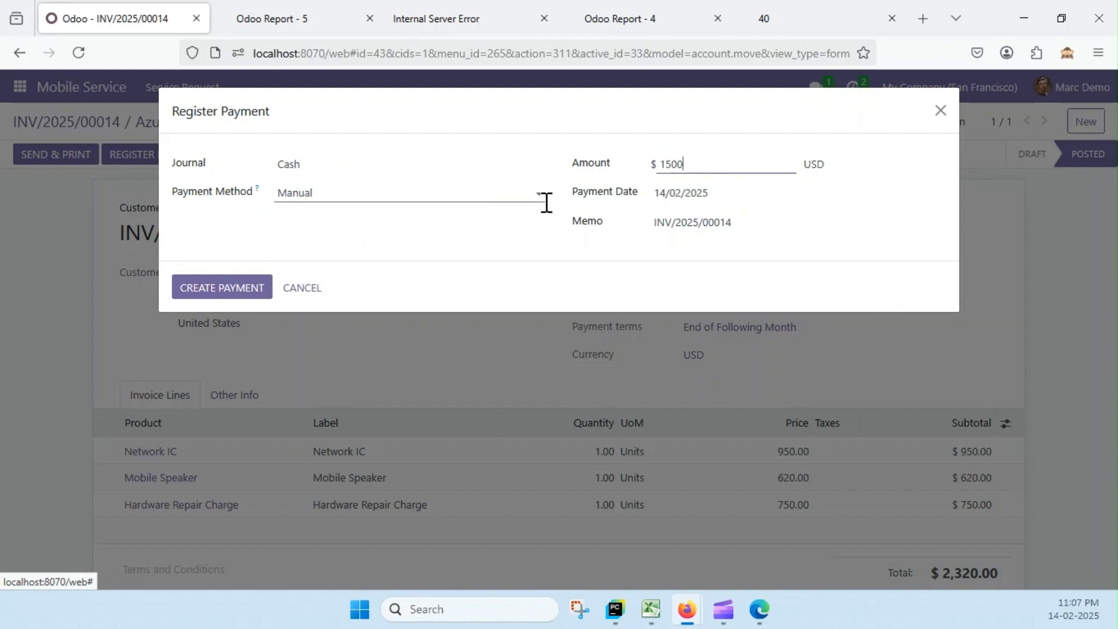
{"action": "left_click", "coordinate": [686, 196]}
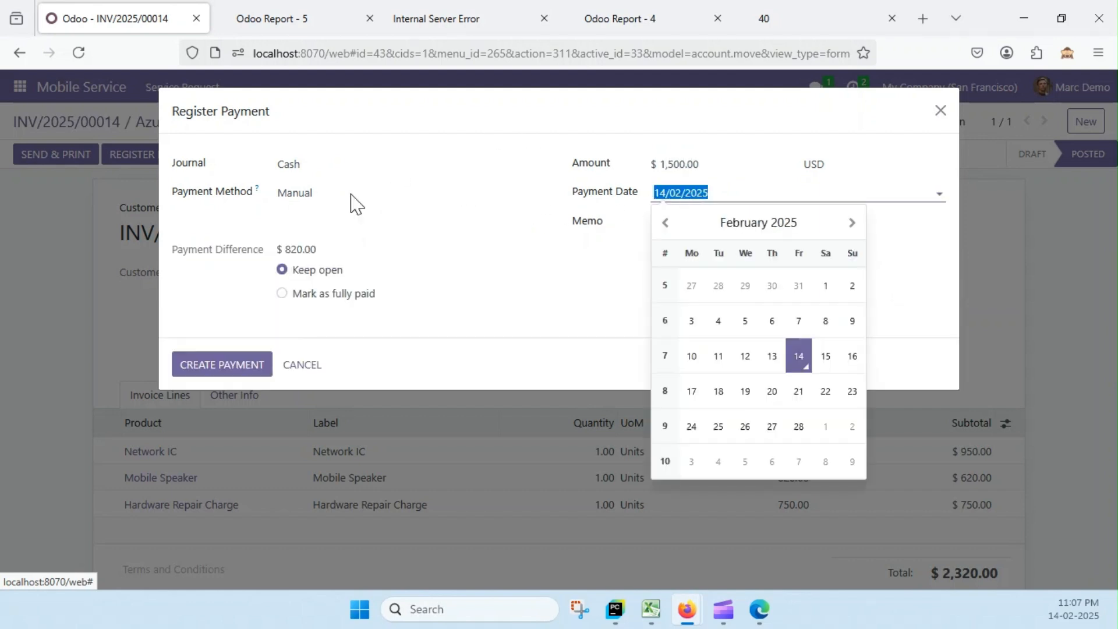
{"action": "key", "text": "Escape"}
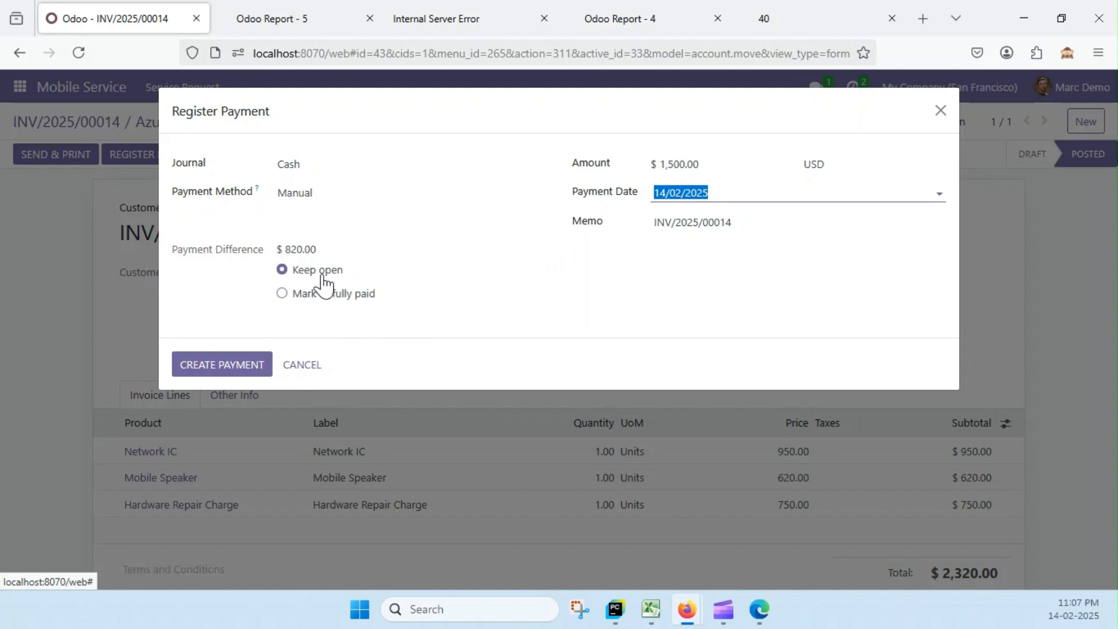
{"action": "left_click", "coordinate": [198, 370]}
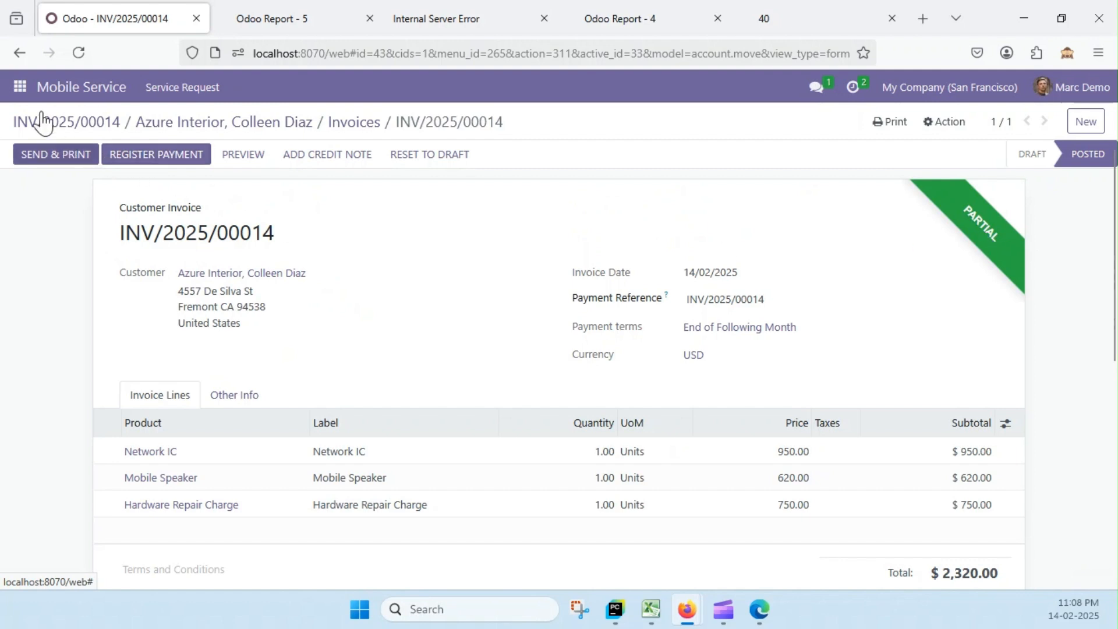
Check the Azure Interior service request's payment status in Mobile Service and review its linked invoice and outstanding payment amount.
{"action": "left_click", "coordinate": [54, 91]}
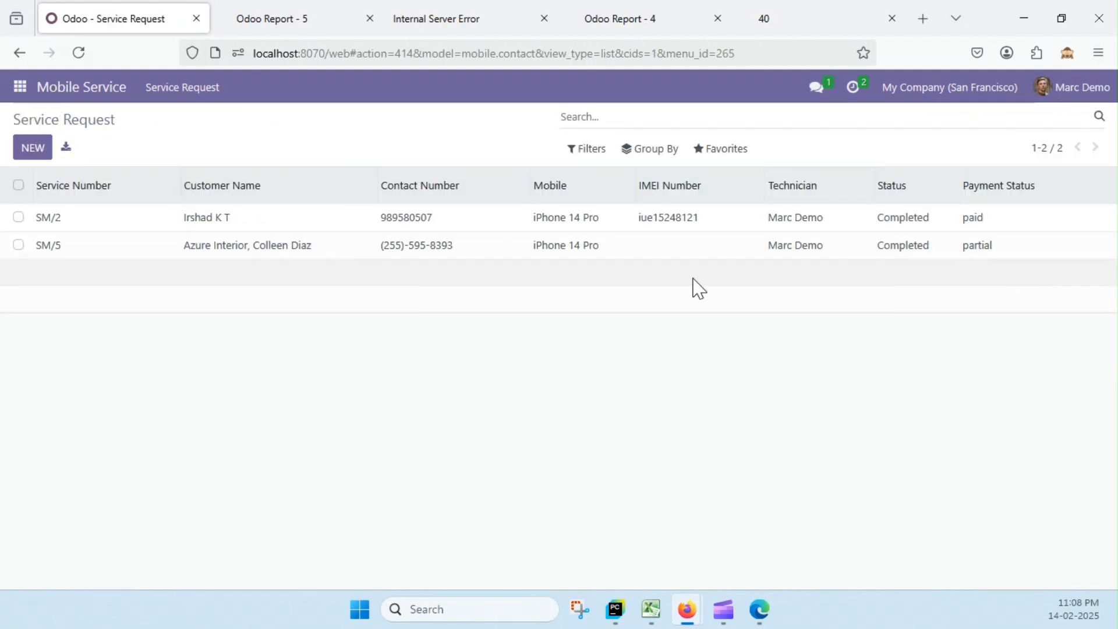
{"action": "left_click", "coordinate": [976, 255]}
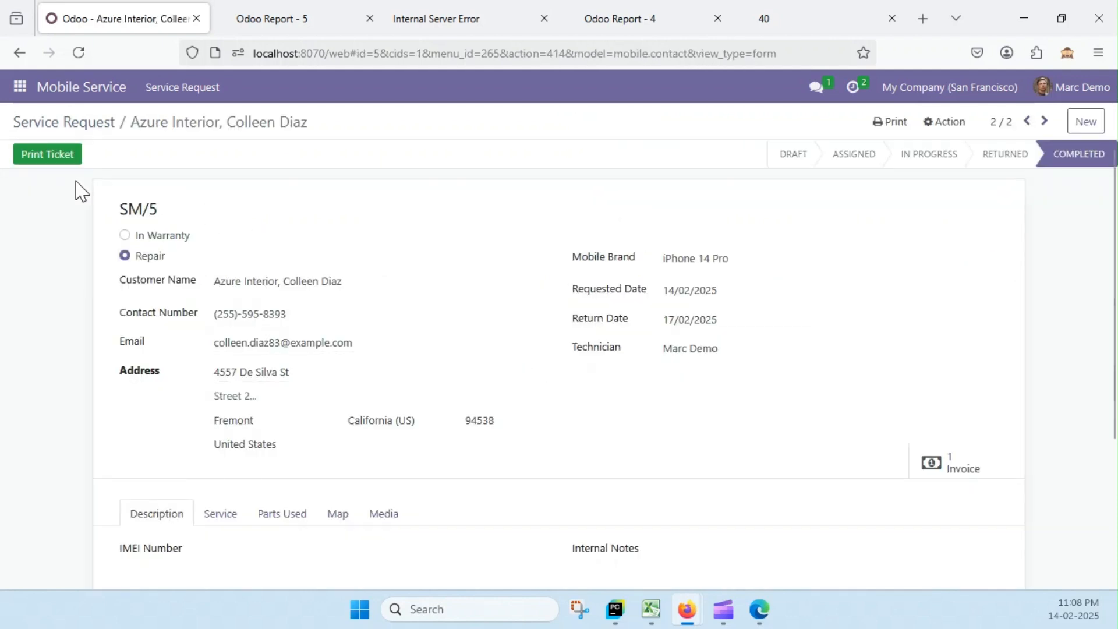
{"action": "left_click", "coordinate": [953, 470]}
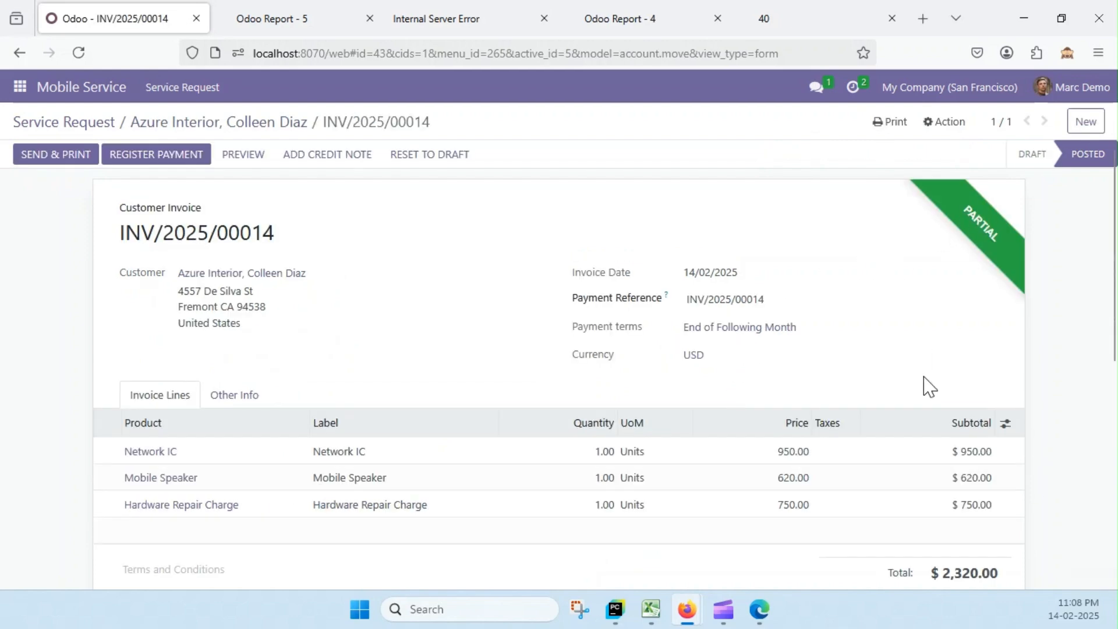
{"action": "scroll", "coordinate": [925, 387], "scroll_direction": "down", "scroll_amount": 5}
{"action": "scroll", "coordinate": [918, 394], "scroll_direction": "up", "scroll_amount": 5}
{"action": "left_click", "coordinate": [149, 160]}
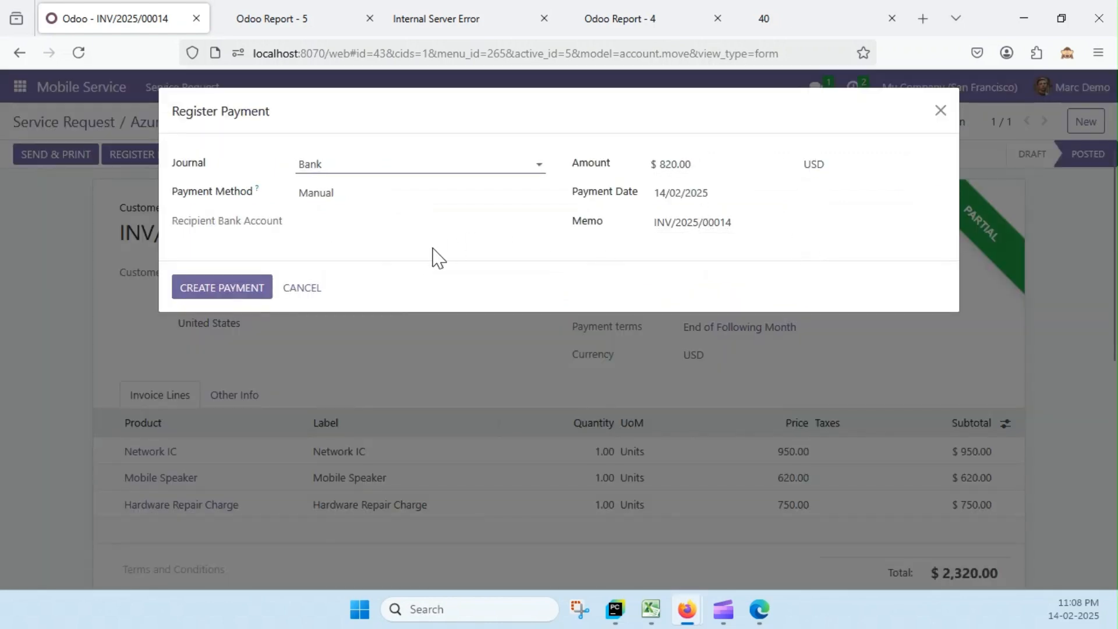
{"action": "left_click", "coordinate": [300, 288]}
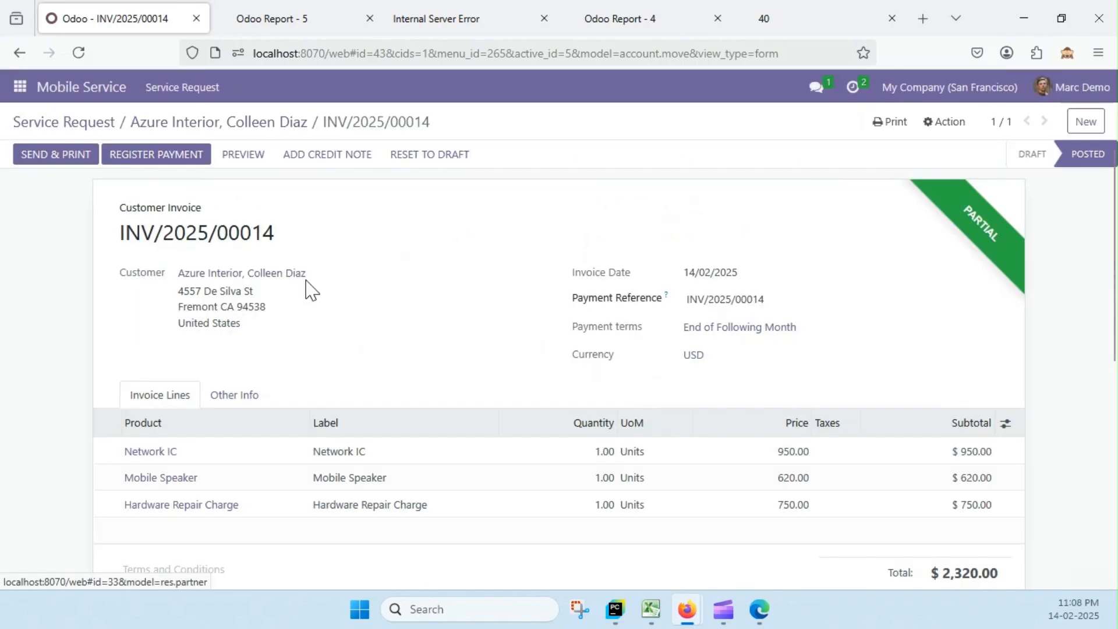
Switch to Invoicing, look up the Azure Interior contact among the customers and open that contact's invoice list.
{"action": "left_click", "coordinate": [17, 88]}
{"action": "left_click", "coordinate": [67, 204]}
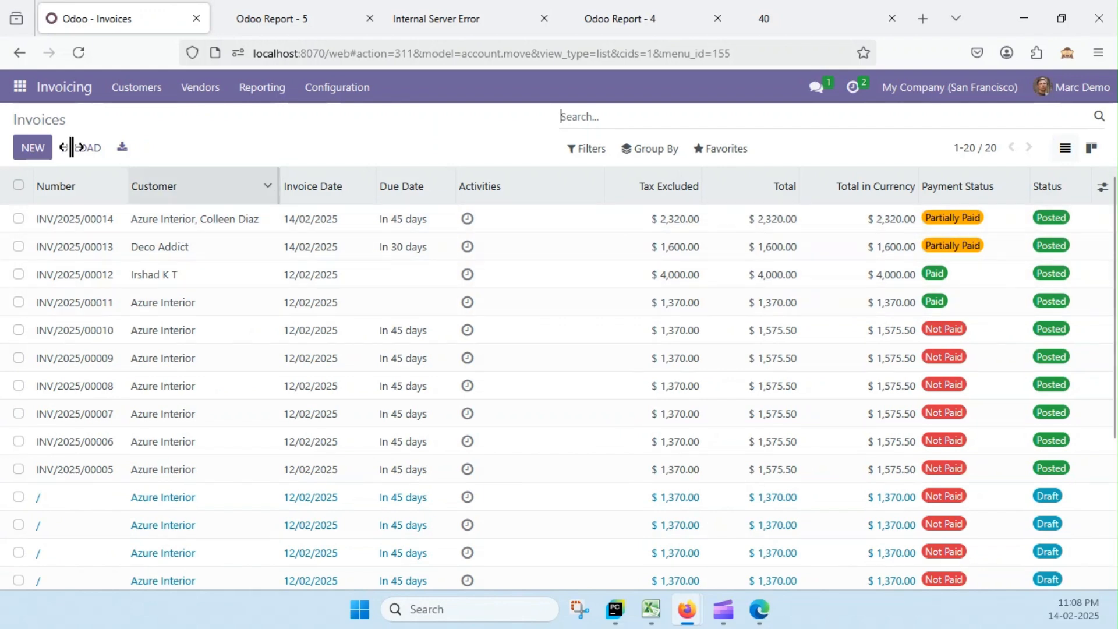
{"action": "left_click", "coordinate": [20, 87]}
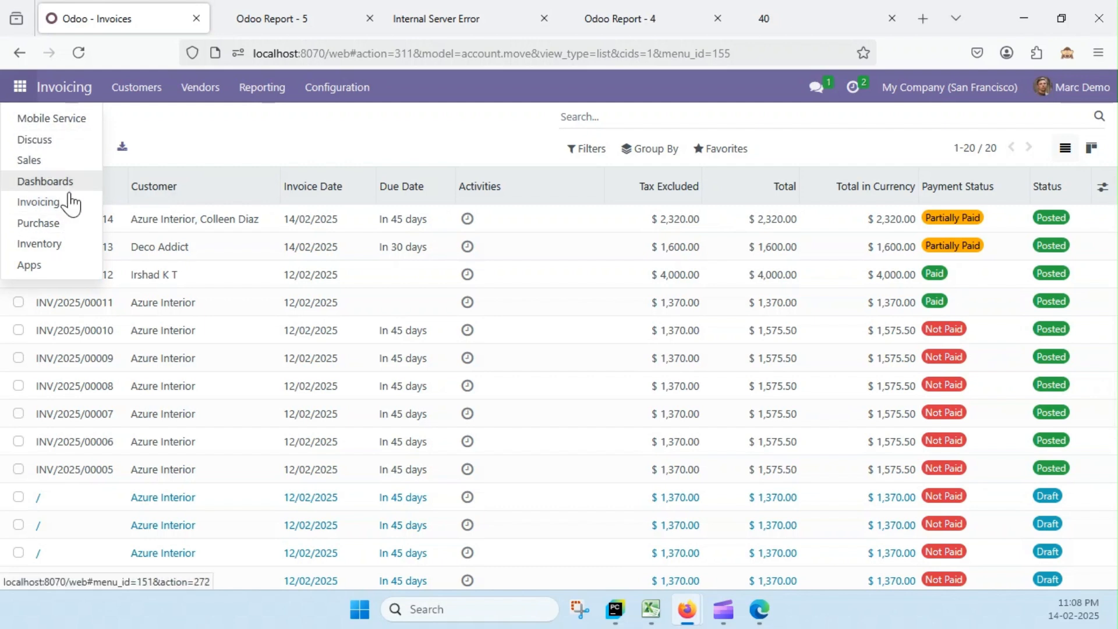
{"action": "left_click", "coordinate": [139, 89]}
{"action": "left_click", "coordinate": [139, 89]}
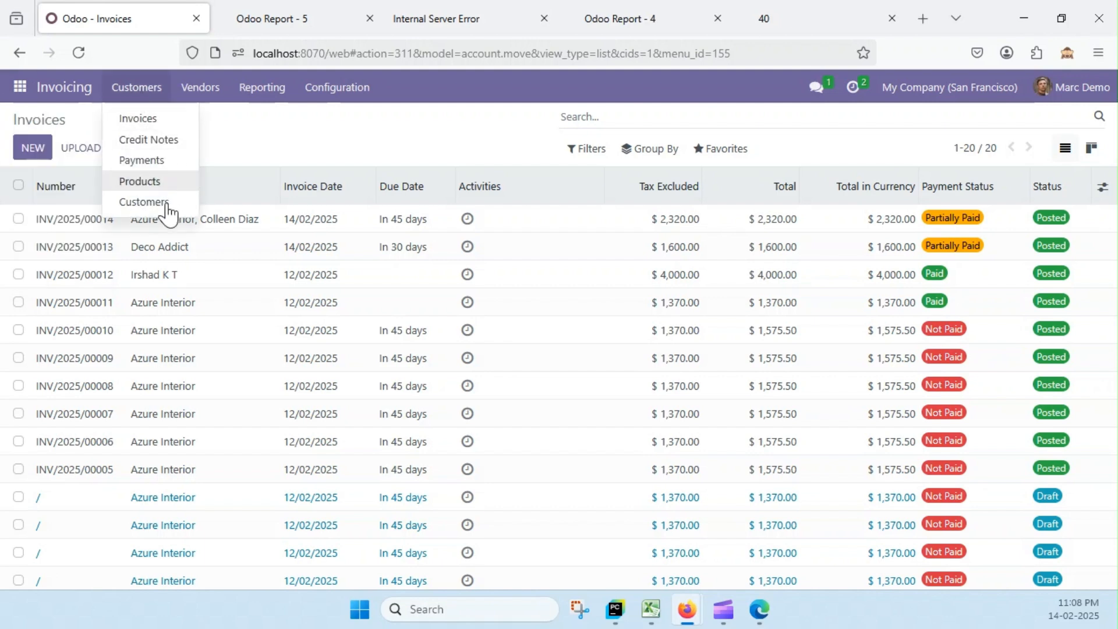
{"action": "left_click", "coordinate": [150, 202]}
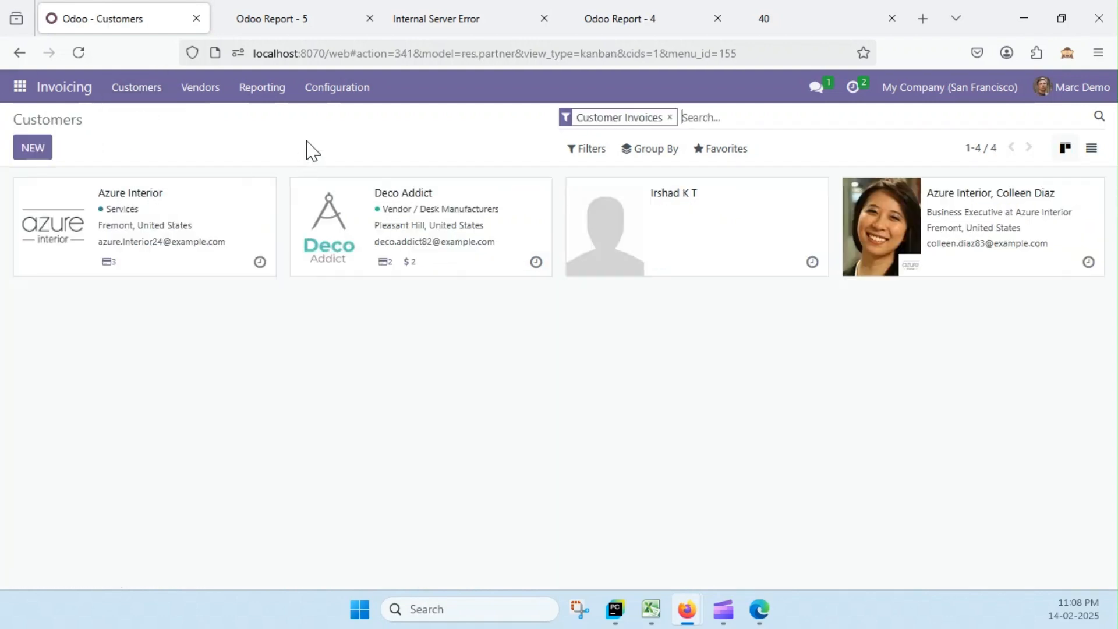
{"action": "left_click", "coordinate": [959, 214]}
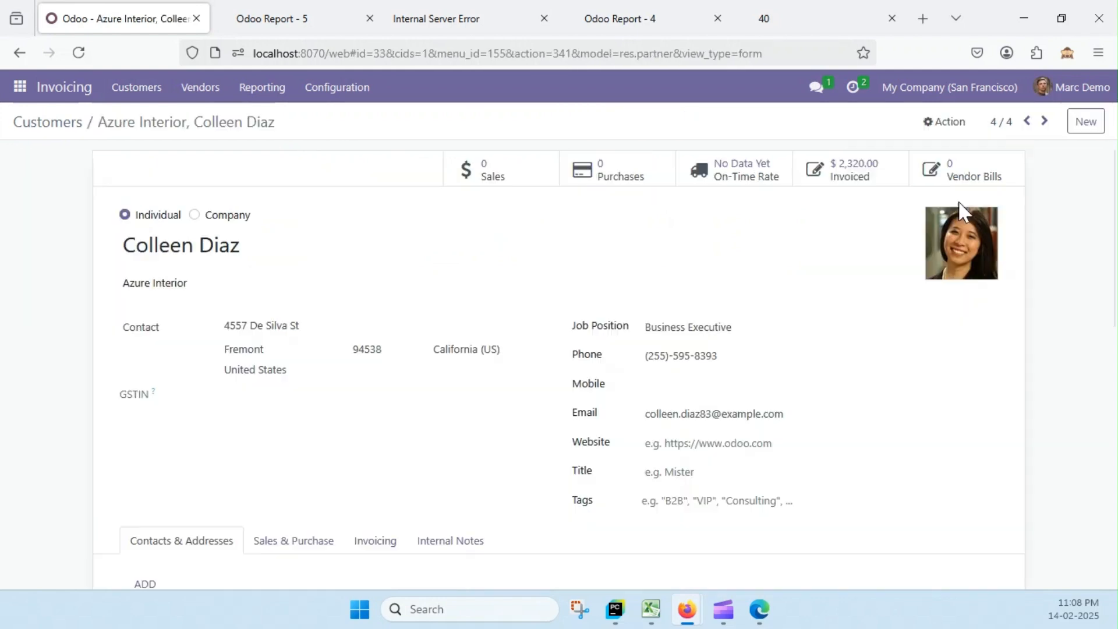
{"action": "left_click", "coordinate": [851, 186]}
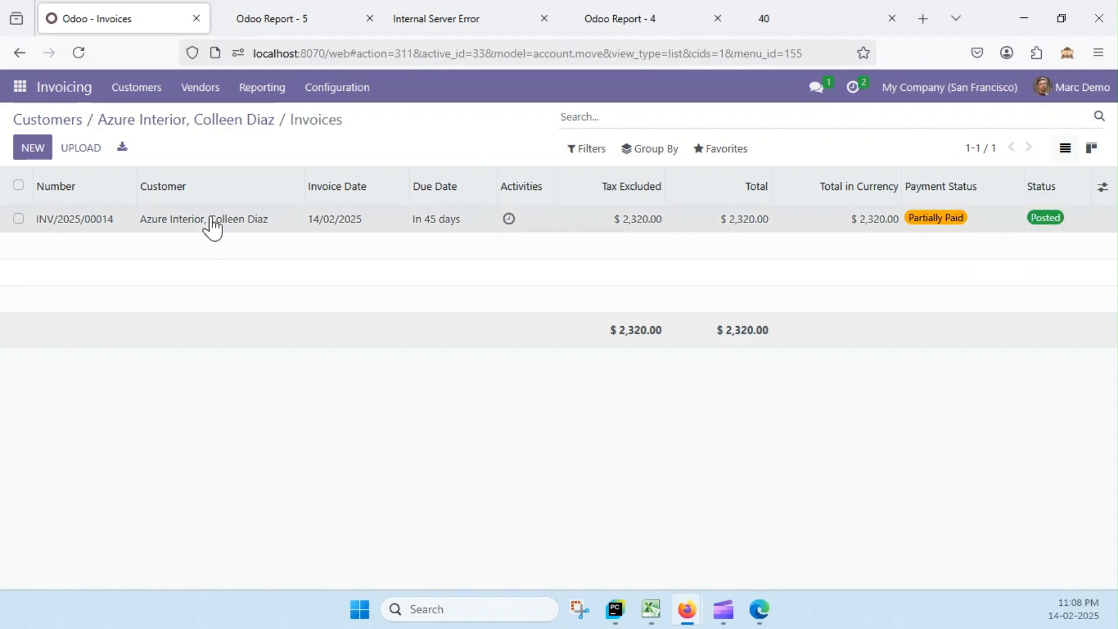
Open the customer's invoice and examine its lines, total, paid amount and amount due.
{"action": "left_click", "coordinate": [212, 227]}
{"action": "scroll", "coordinate": [402, 342], "scroll_direction": "down", "scroll_amount": 4}
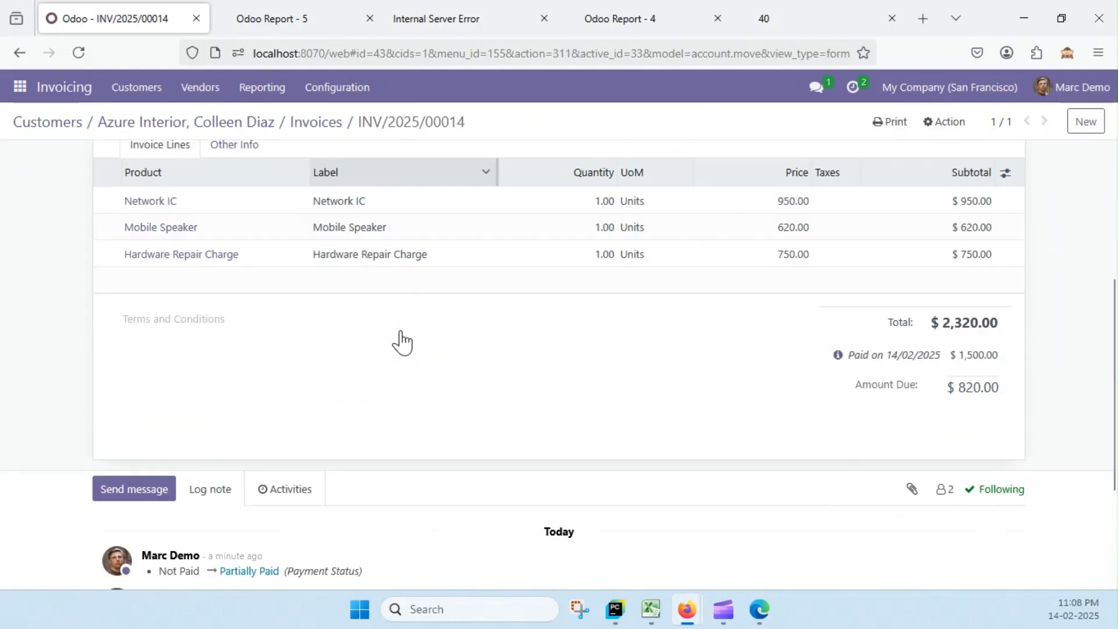
{"action": "scroll", "coordinate": [402, 343], "scroll_direction": "up", "scroll_amount": 4}
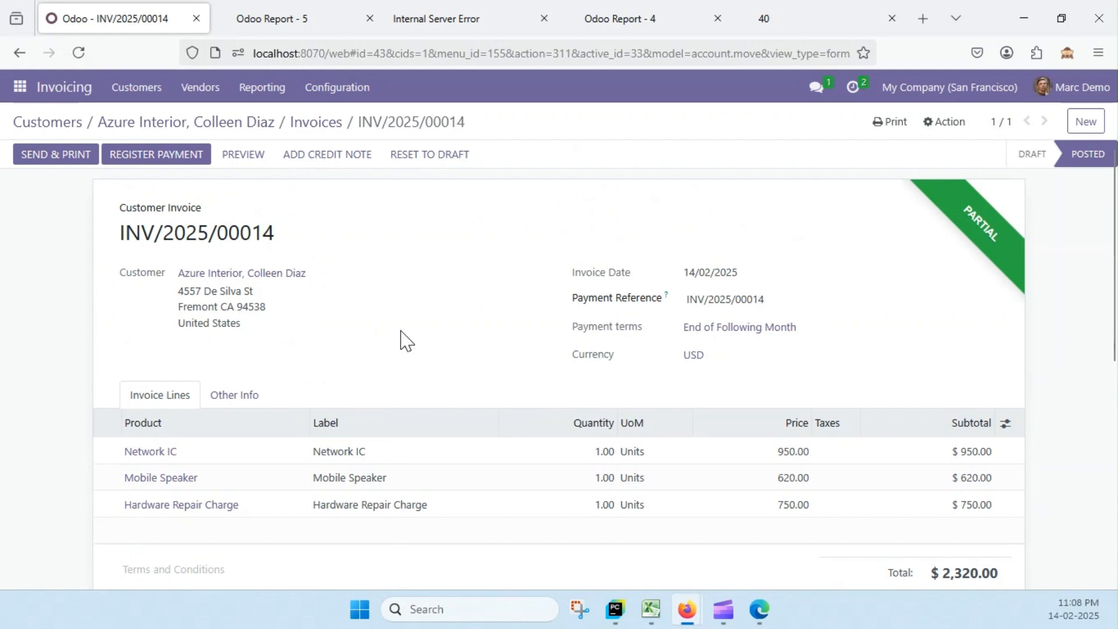
{"action": "scroll", "coordinate": [836, 404], "scroll_direction": "down", "scroll_amount": 3}
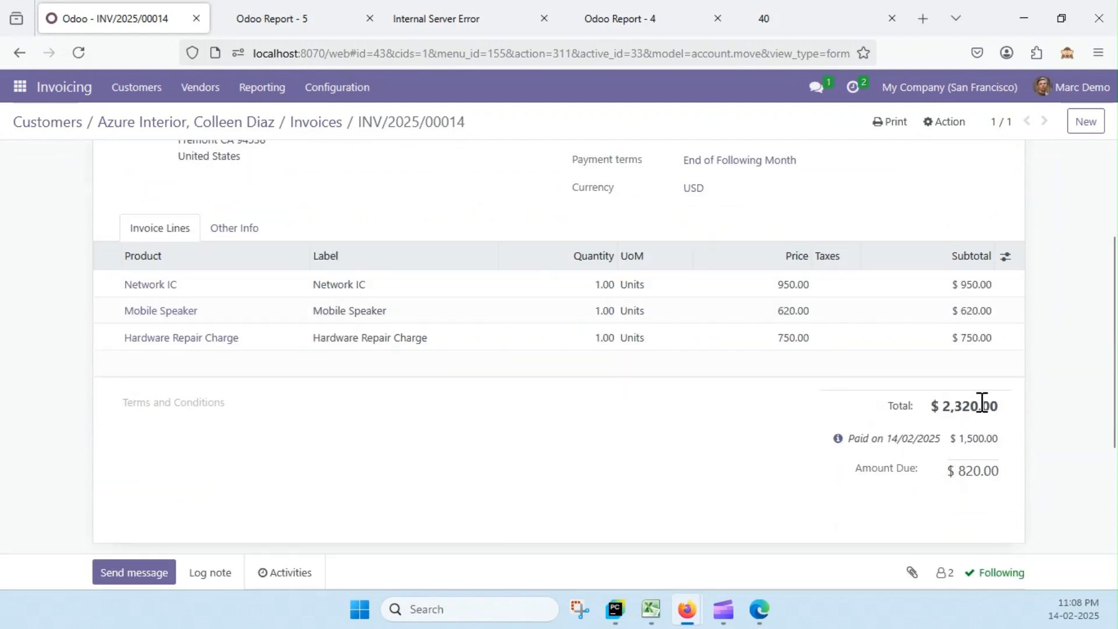
{"action": "double_click", "coordinate": [1003, 406]}
{"action": "left_click_drag", "start_coordinate": [982, 402], "coordinate": [953, 440]}
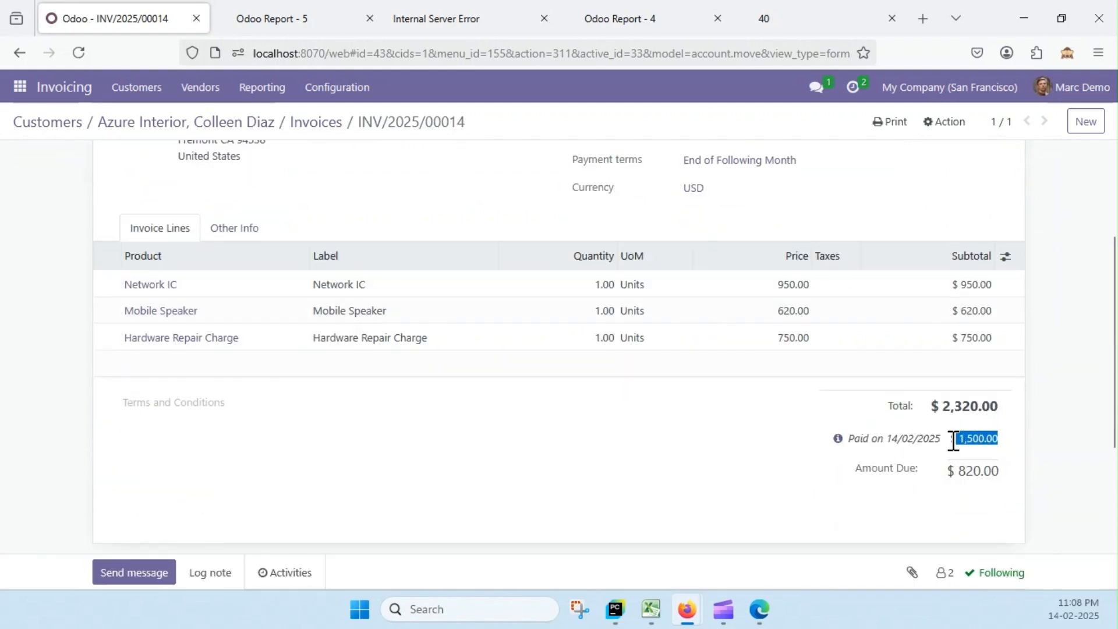
{"action": "left_click_drag", "start_coordinate": [998, 469], "coordinate": [934, 487]}
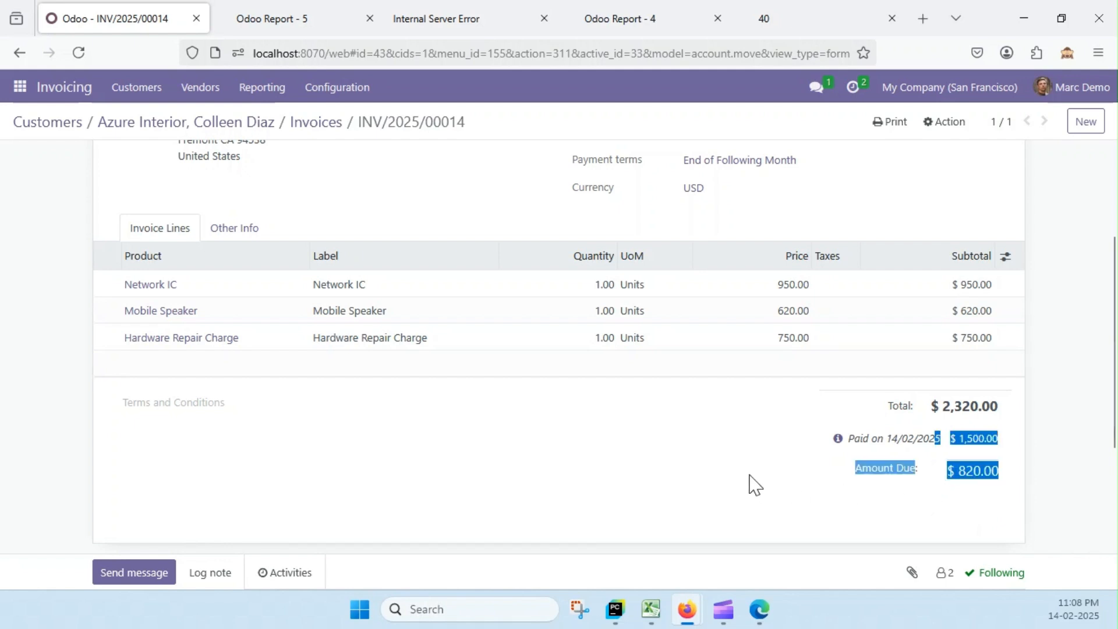
{"action": "left_click", "coordinate": [667, 456]}
Register the remaining $820.00 payment on the invoice with the Cash journal.
{"action": "scroll", "coordinate": [428, 359], "scroll_direction": "up", "scroll_amount": 3}
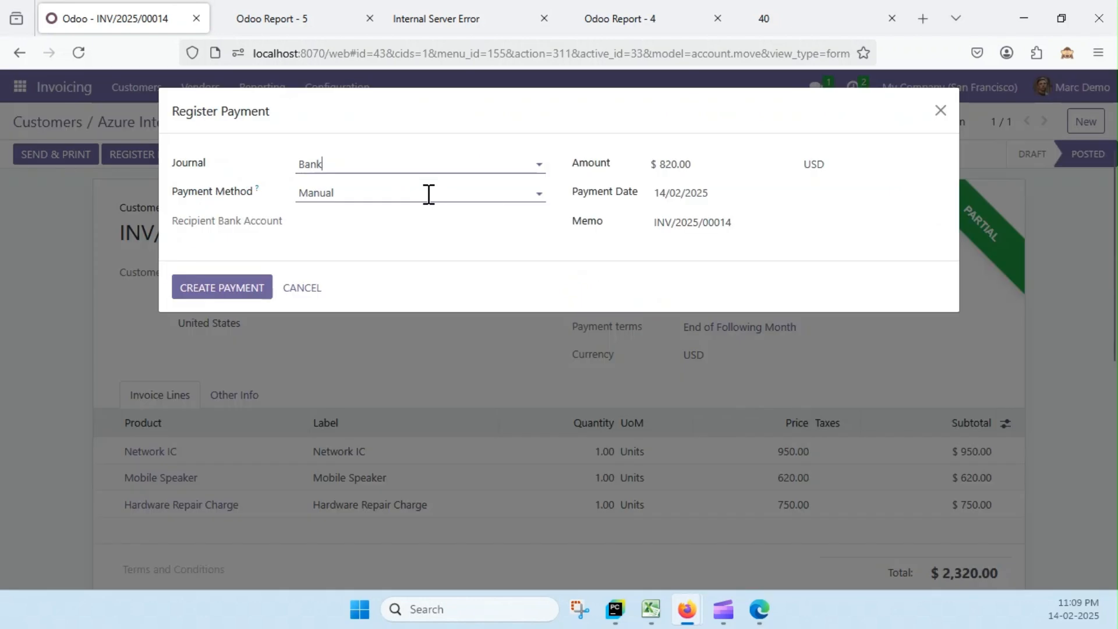
{"action": "left_click", "coordinate": [427, 174]}
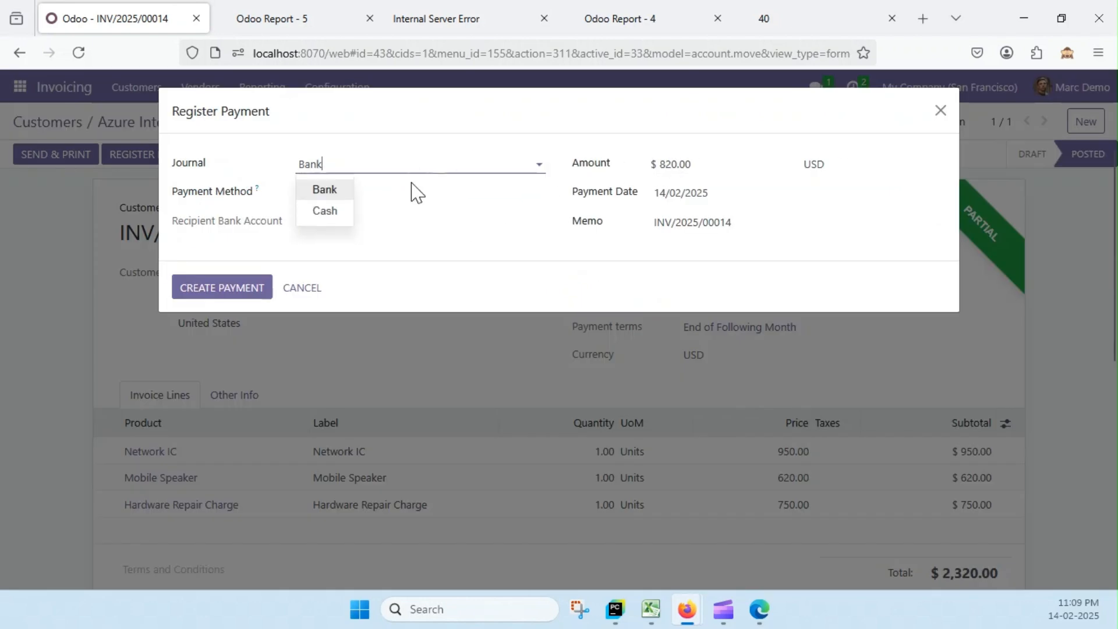
{"action": "left_click", "coordinate": [327, 212]}
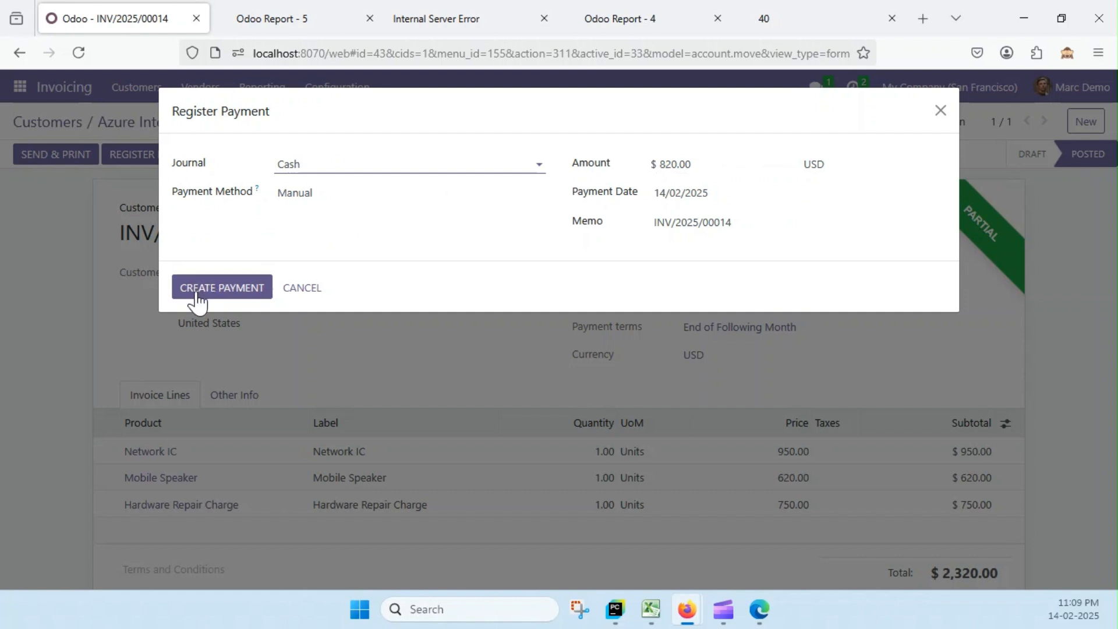
{"action": "left_click", "coordinate": [198, 298]}
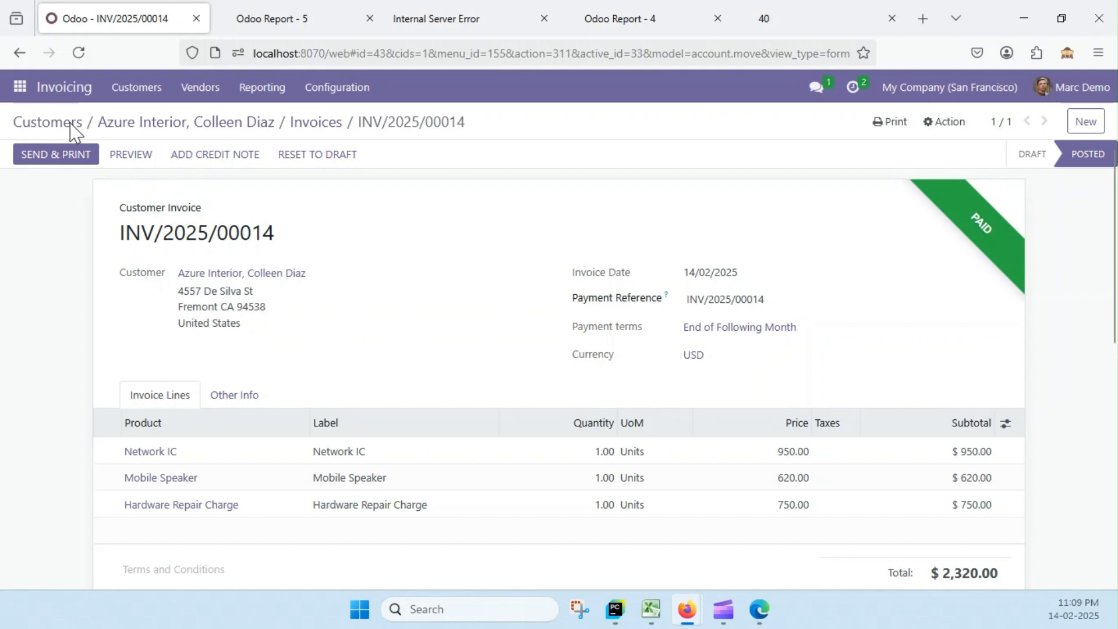
Return to Mobile Service, check the Azure Interior request's payment status and completed form, and go back to the request list.
{"action": "left_click", "coordinate": [22, 93]}
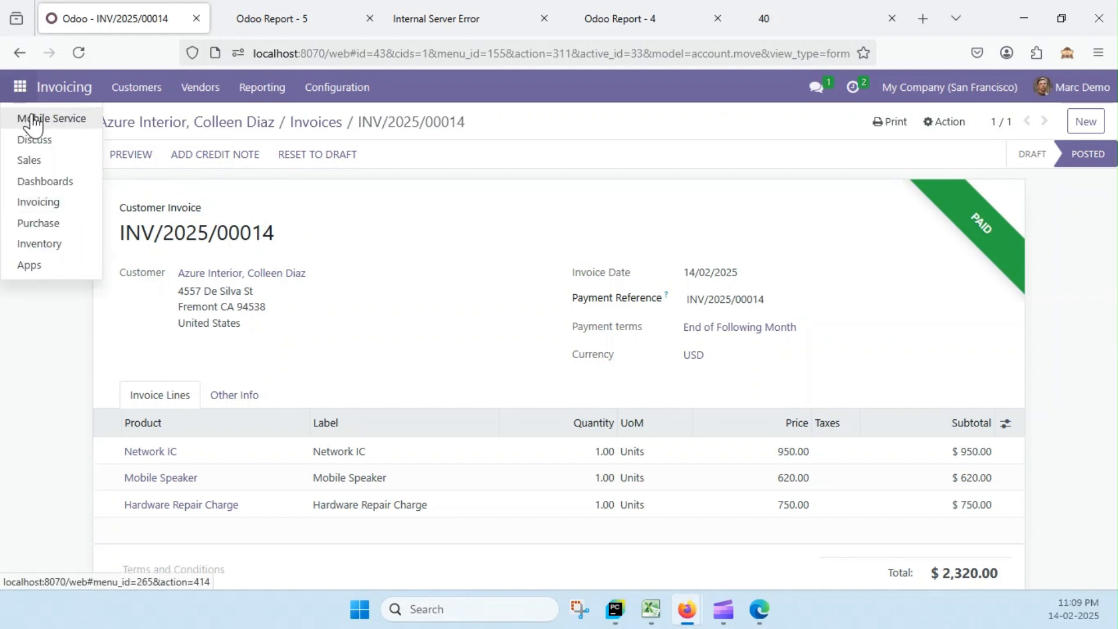
{"action": "left_click", "coordinate": [29, 118]}
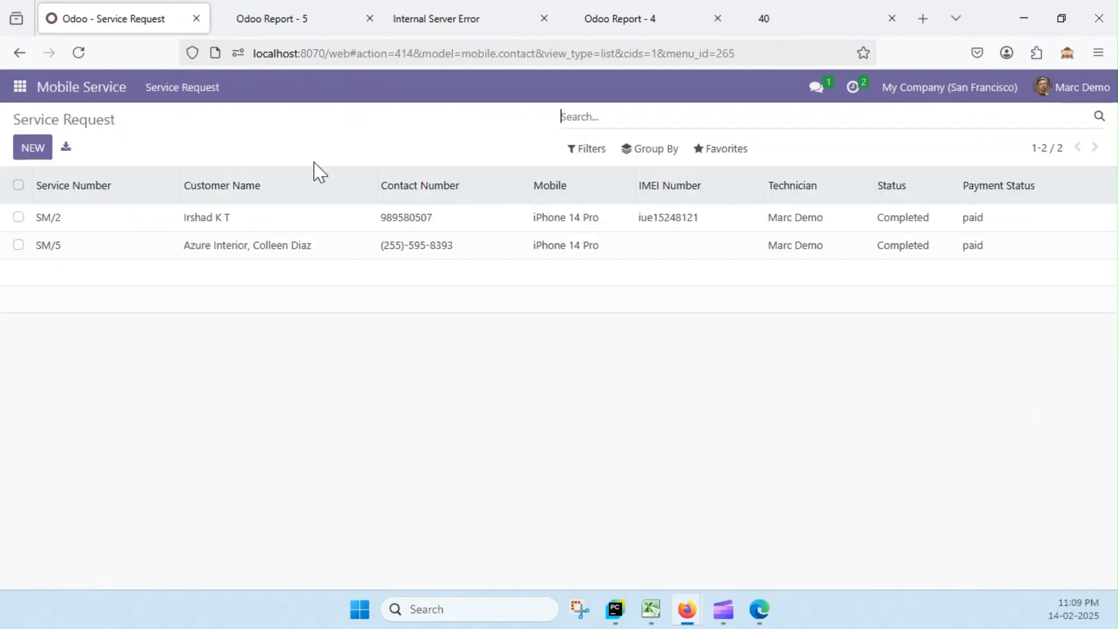
{"action": "left_click", "coordinate": [984, 252]}
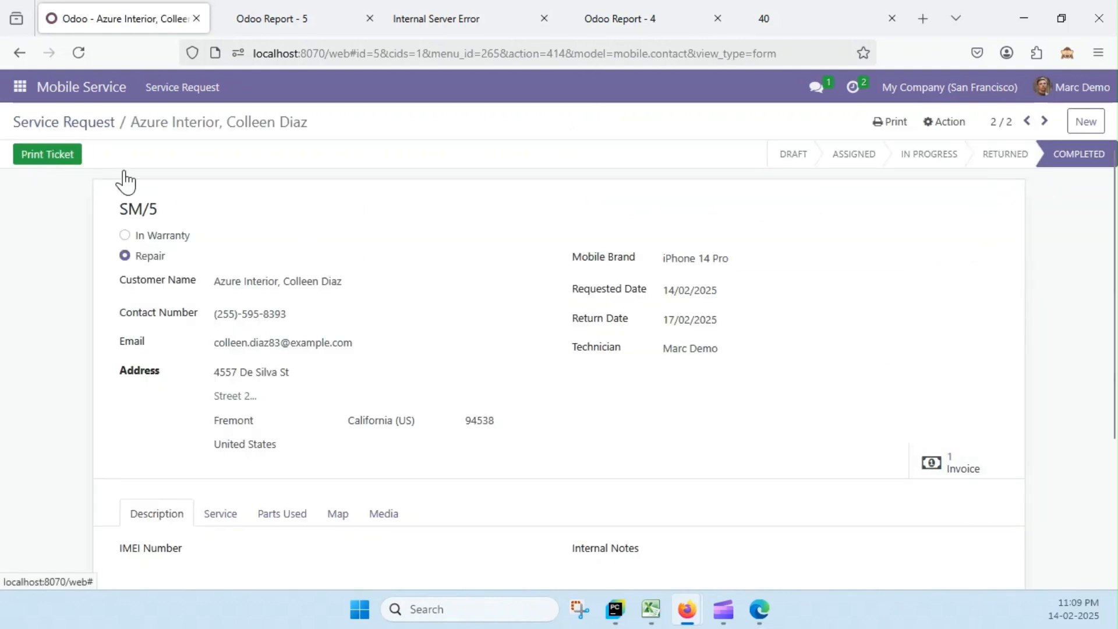
{"action": "left_click", "coordinate": [93, 121]}
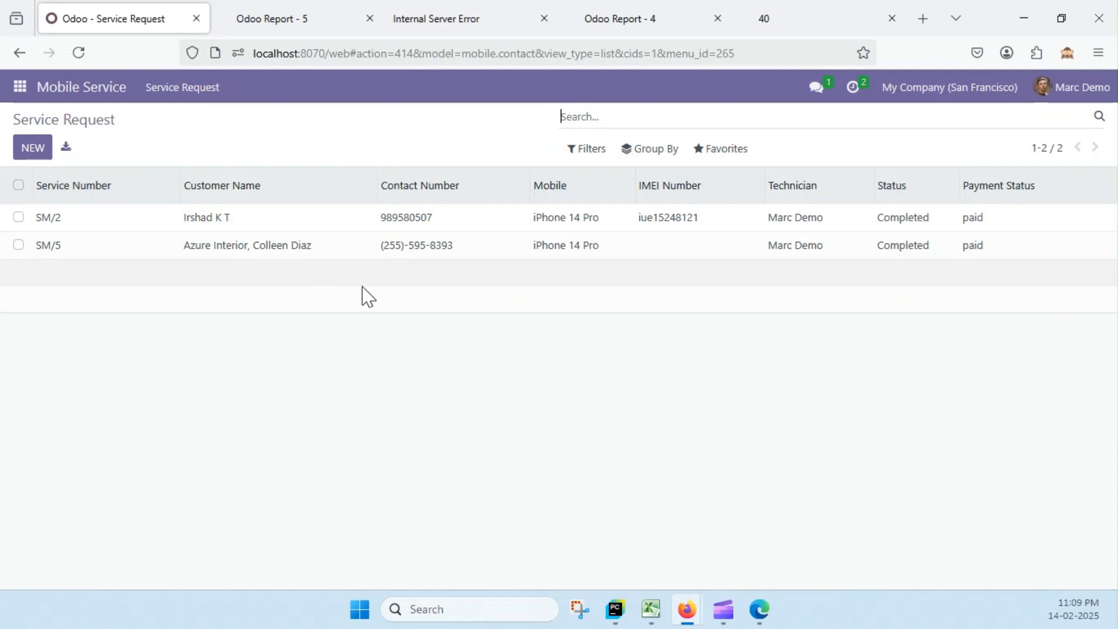
Open the invoice linked to the Azure Interior service request and check its payments and amount due.
{"action": "left_click", "coordinate": [472, 250]}
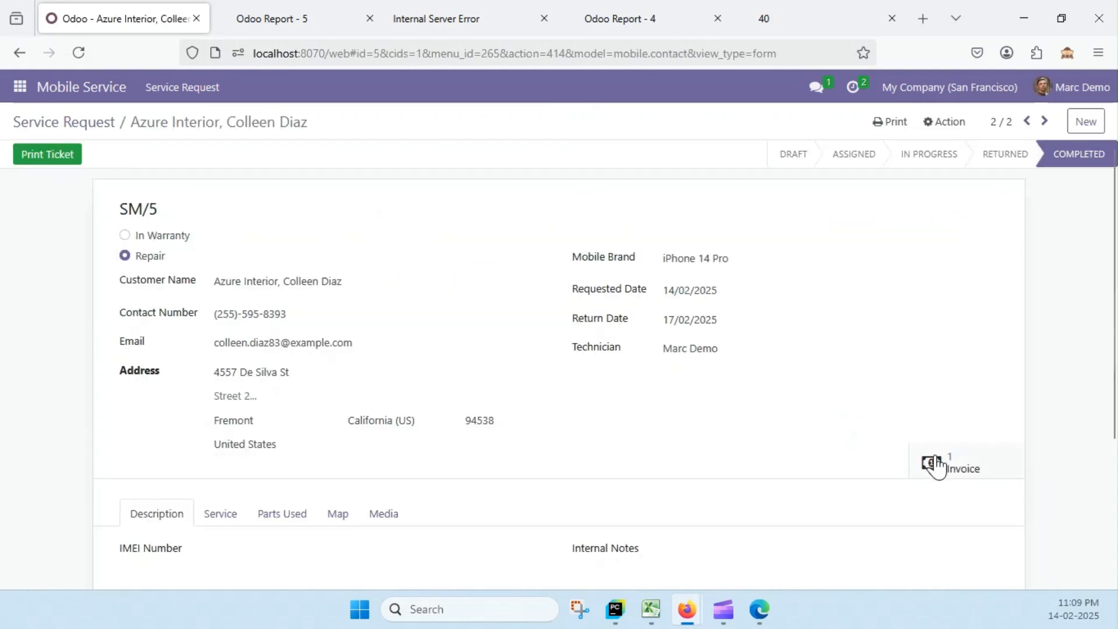
{"action": "left_click", "coordinate": [929, 461]}
{"action": "scroll", "coordinate": [864, 317], "scroll_direction": "down", "scroll_amount": 2}
{"action": "scroll", "coordinate": [860, 323], "scroll_direction": "down", "scroll_amount": 3}
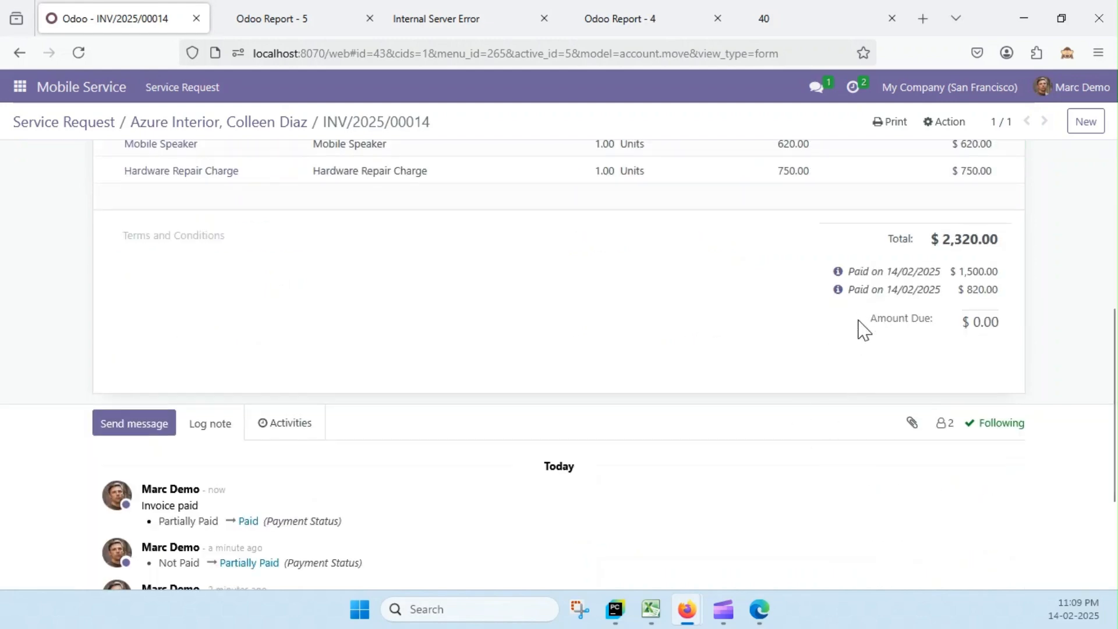
Generate the invoice's printable PDF with the Invoices report that includes payments, and open it for viewing.
{"action": "scroll", "coordinate": [591, 344], "scroll_direction": "up", "scroll_amount": 5}
{"action": "left_click", "coordinate": [890, 121]}
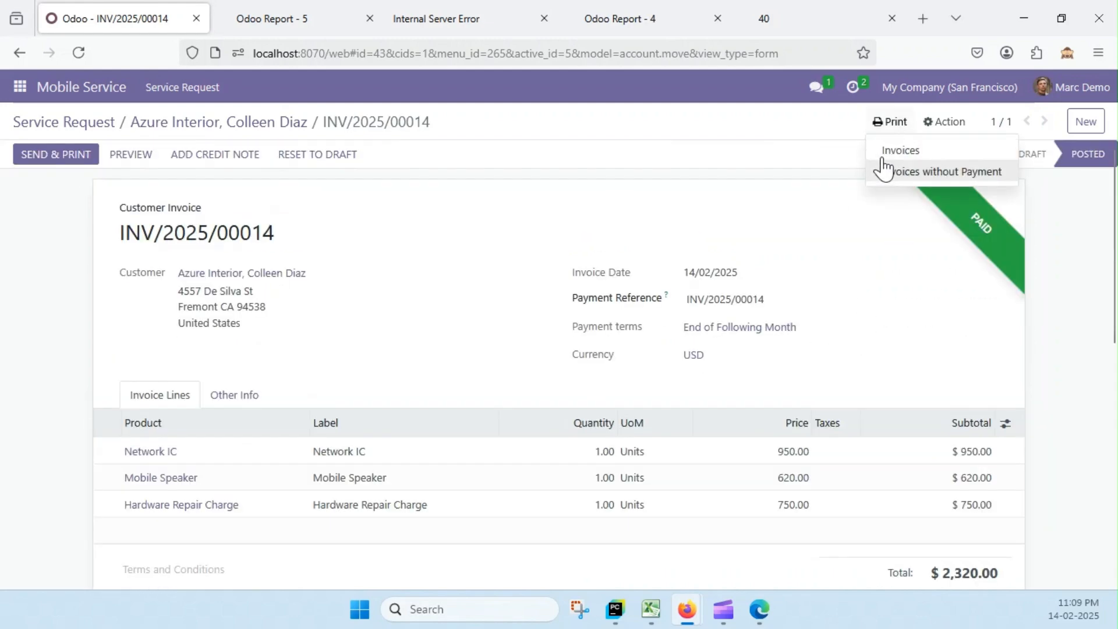
{"action": "left_click", "coordinate": [883, 169]}
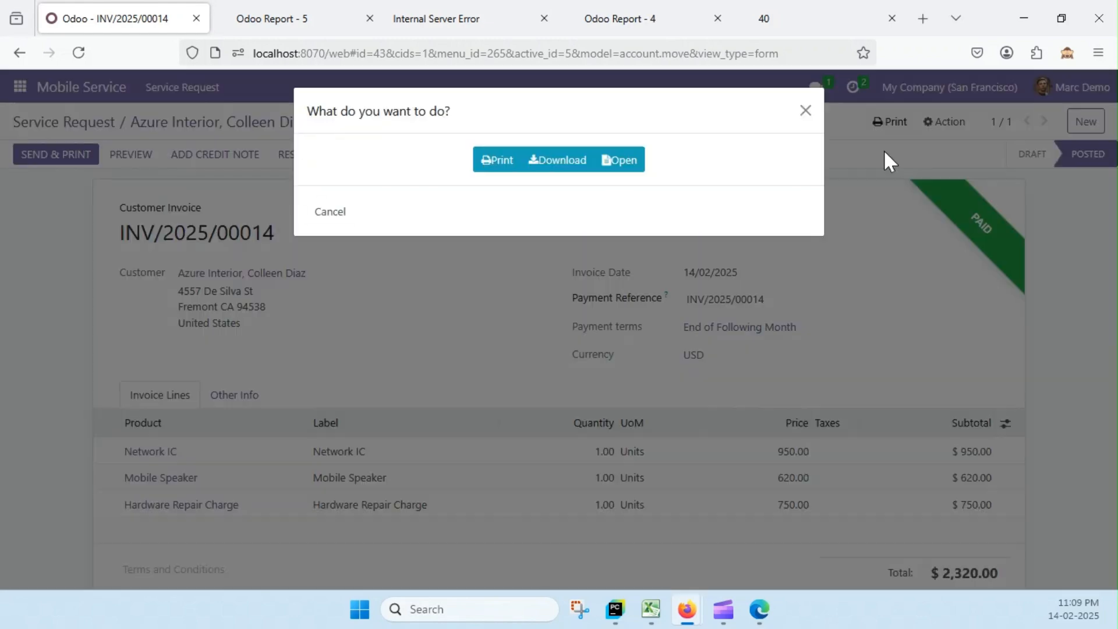
{"action": "left_click", "coordinate": [611, 159]}
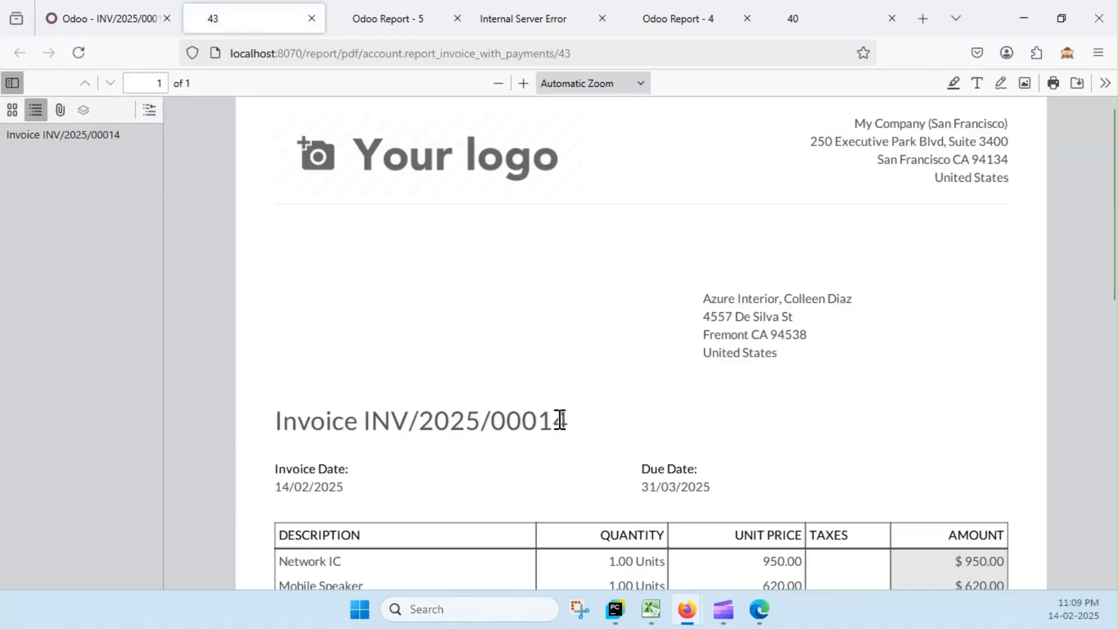
Review the invoice PDF from the customer address and invoice number down to the UPI payment QR code, and return to the service request list.
{"action": "mouse_move", "coordinate": [579, 425]}
{"action": "left_mouse_down"}
{"action": "mouse_move", "coordinate": [394, 449]}
{"action": "mouse_move", "coordinate": [568, 423]}
{"action": "left_mouse_up"}
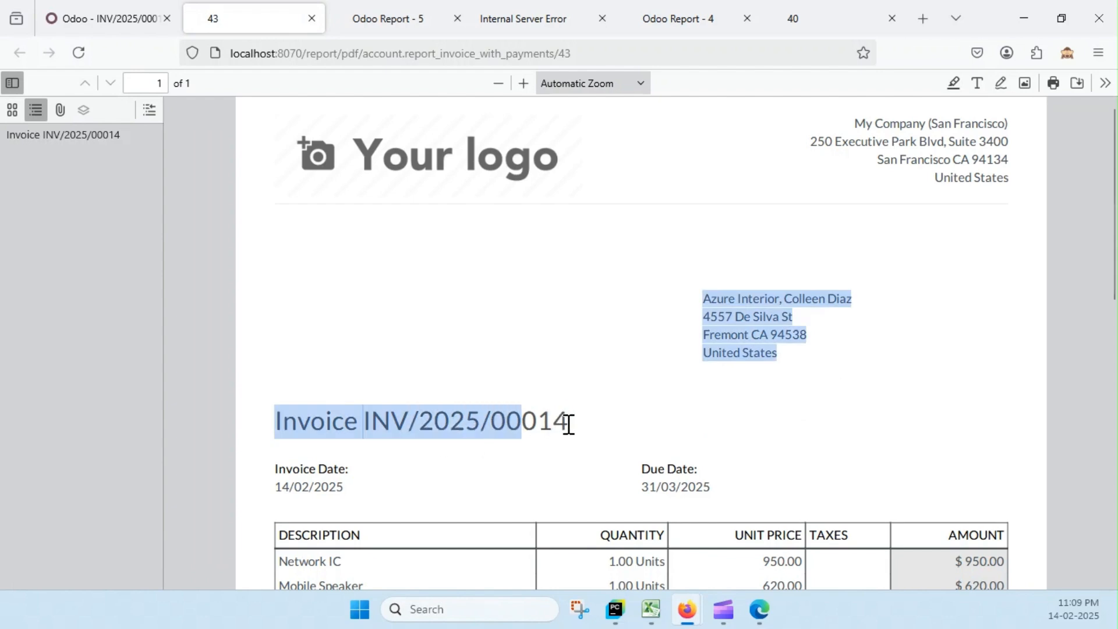
{"action": "left_click", "coordinate": [574, 434]}
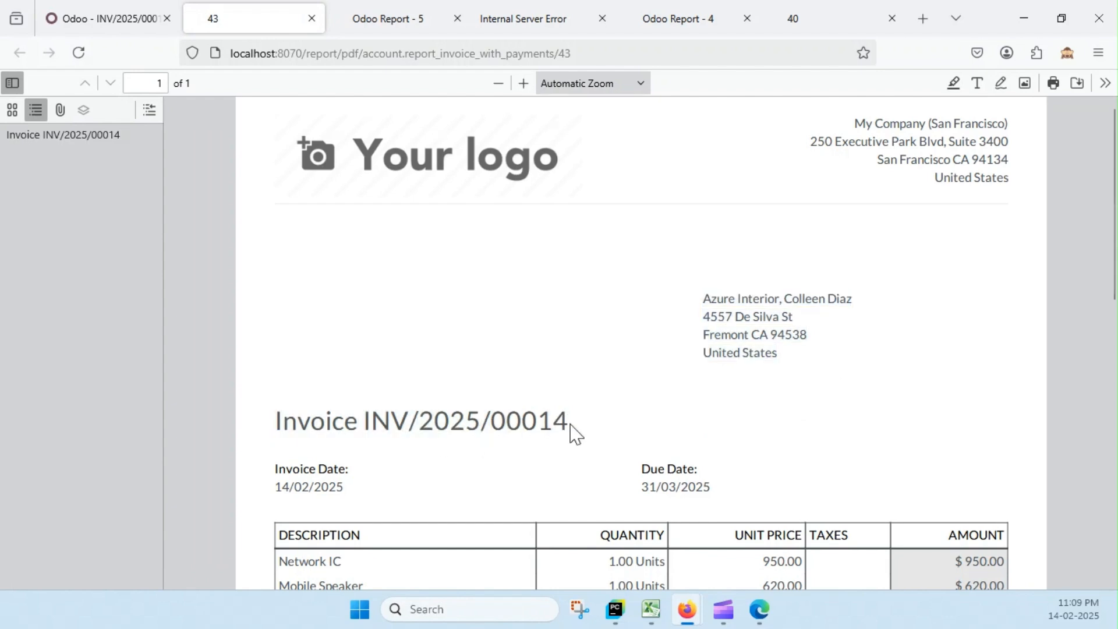
{"action": "left_click_drag", "start_coordinate": [574, 425], "coordinate": [578, 382]}
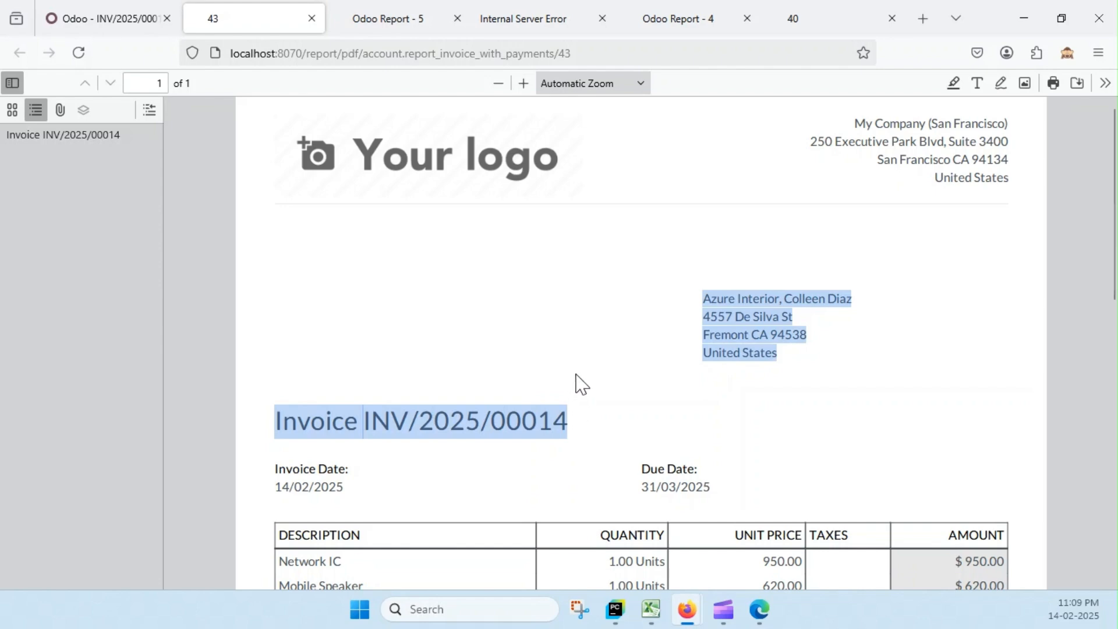
{"action": "left_click", "coordinate": [591, 338]}
{"action": "scroll", "coordinate": [588, 337], "scroll_direction": "down", "scroll_amount": 10}
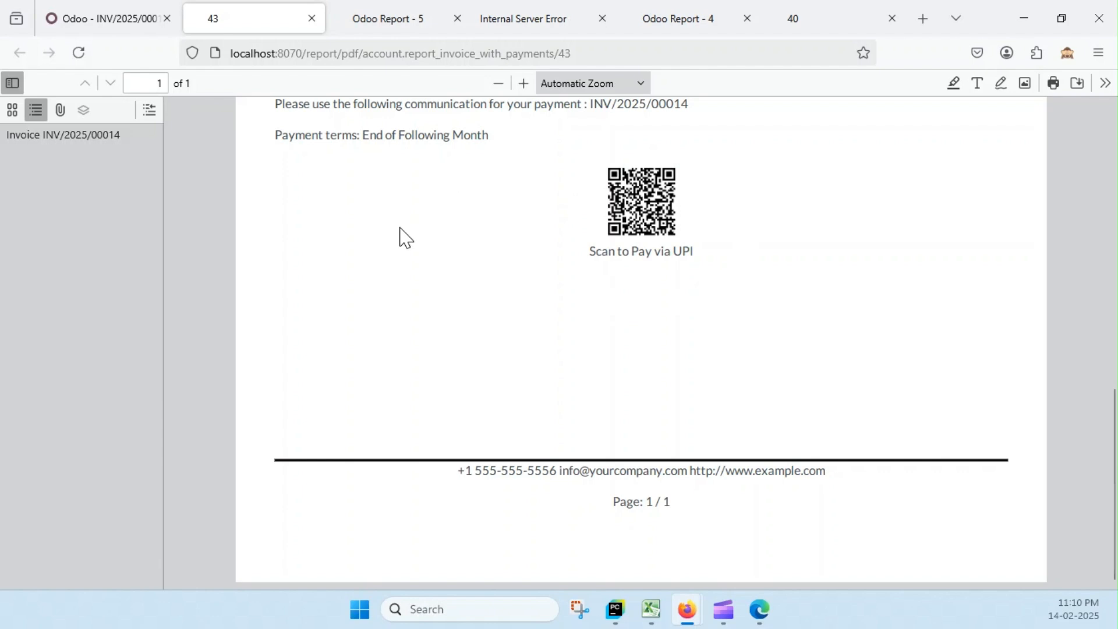
{"action": "left_click", "coordinate": [76, 18]}
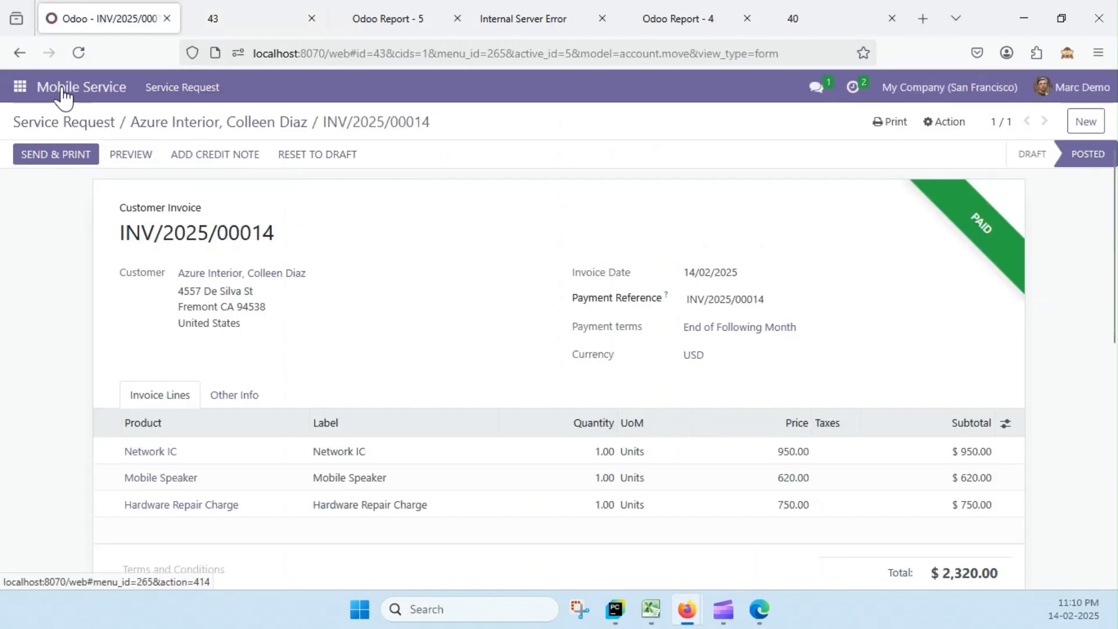
{"action": "left_click", "coordinate": [36, 90]}
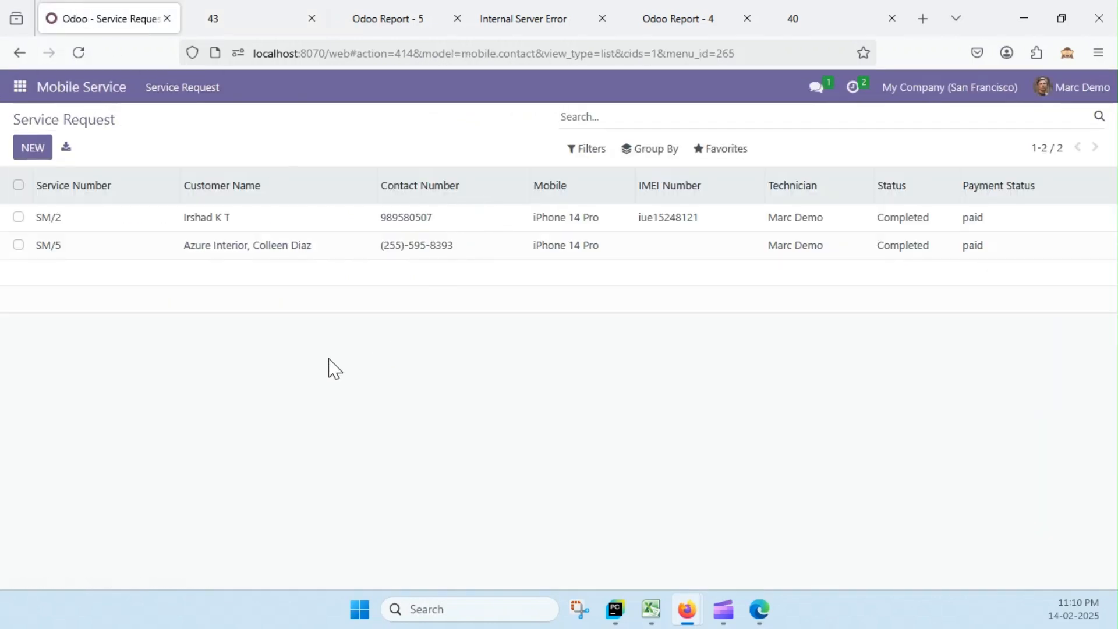